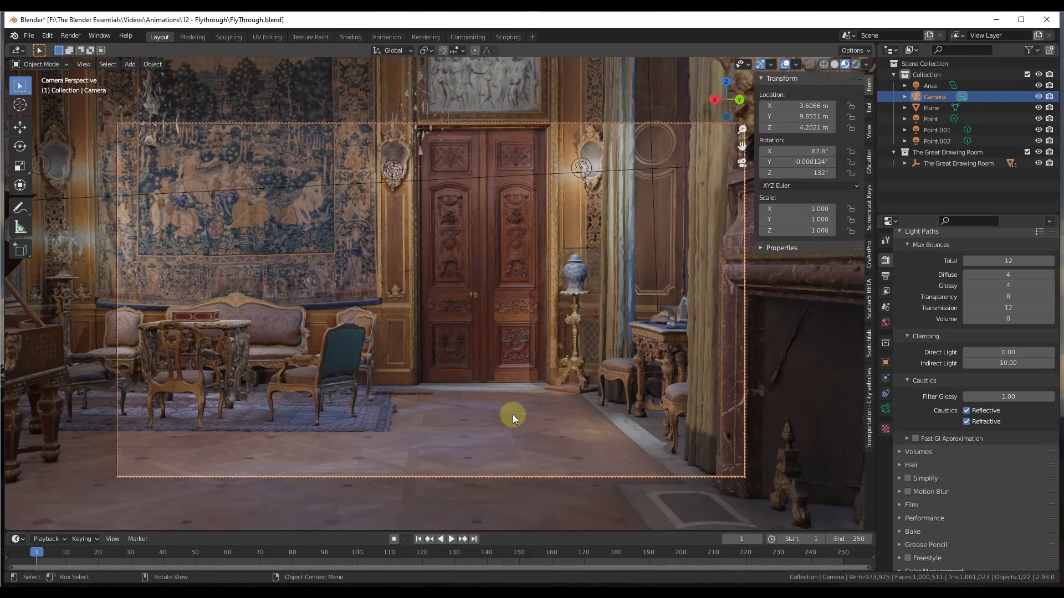
# Delete the existing camera and add a new one to the drawing room scene
pyautogui.press('Delete')
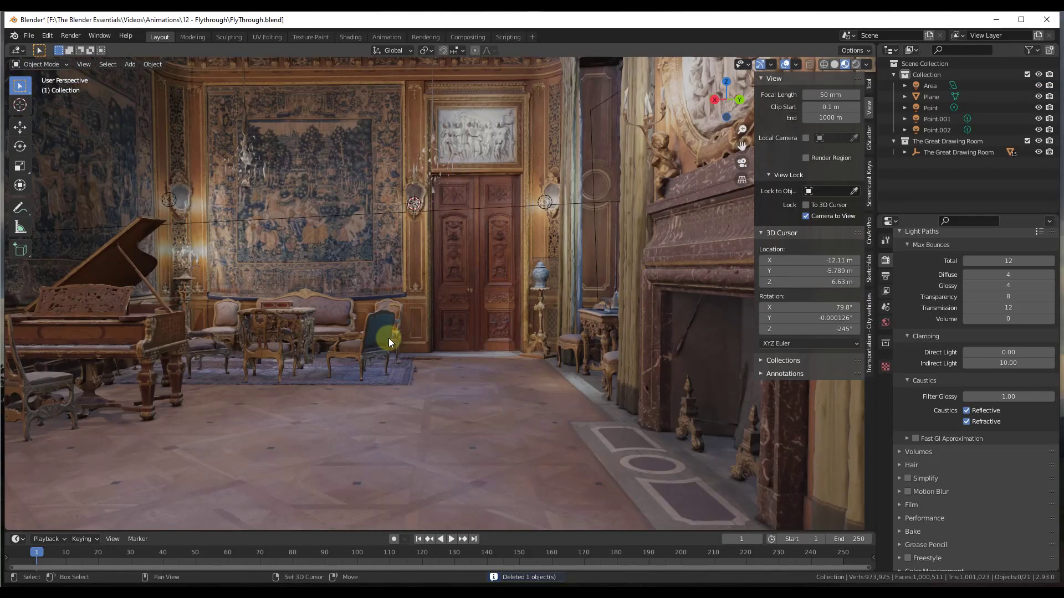
pyautogui.keyDown('shift'); pyautogui.moveTo(294, 370); pyautogui.dragTo(318, 350, button='middle'); pyautogui.keyUp('shift')
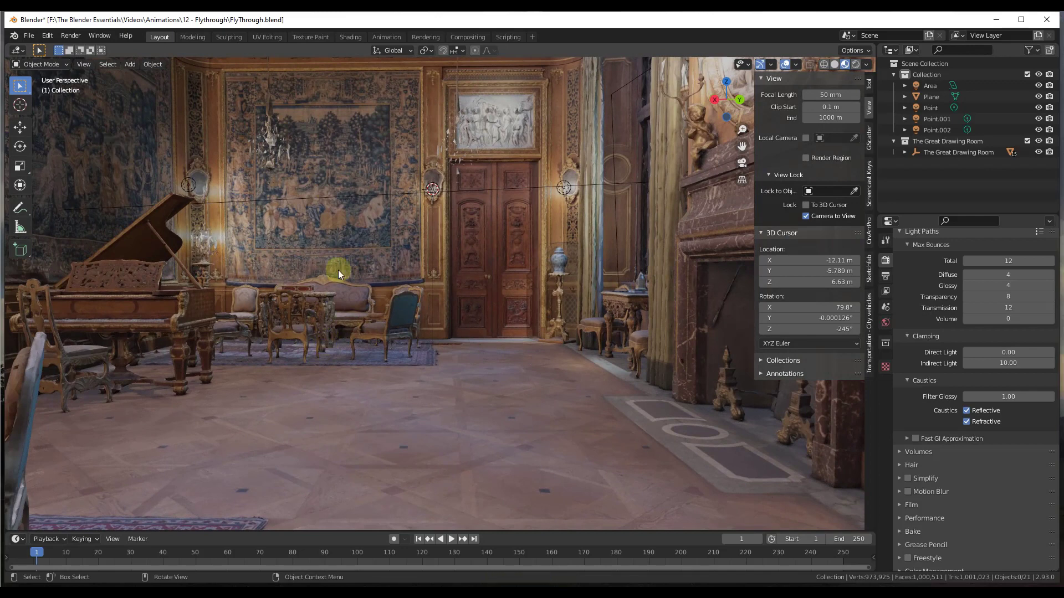
pyautogui.hotkey('shift', 'a')
pyautogui.moveTo(429, 298)
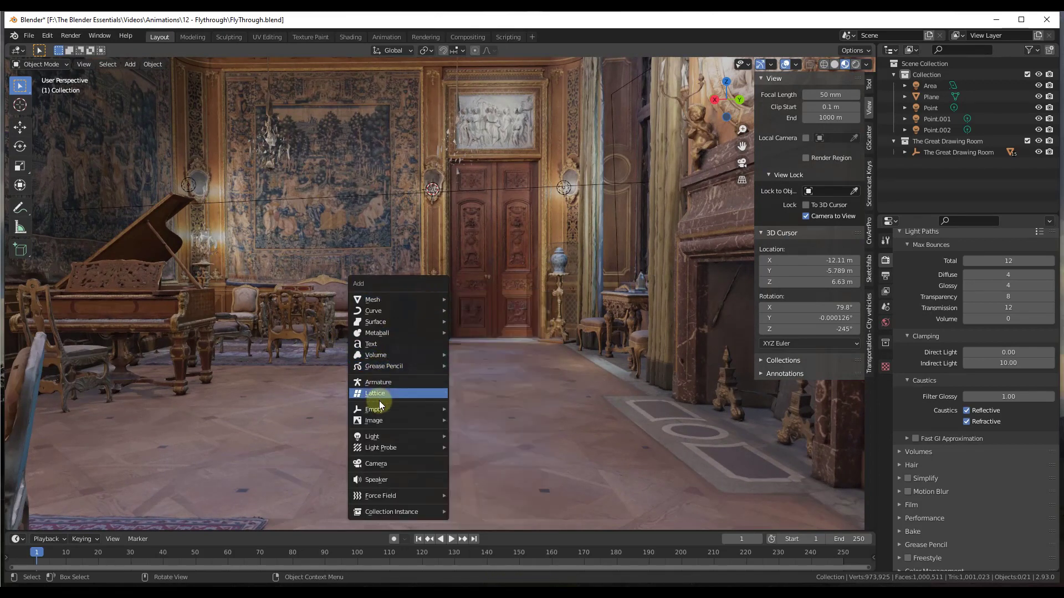
pyautogui.click(394, 463)
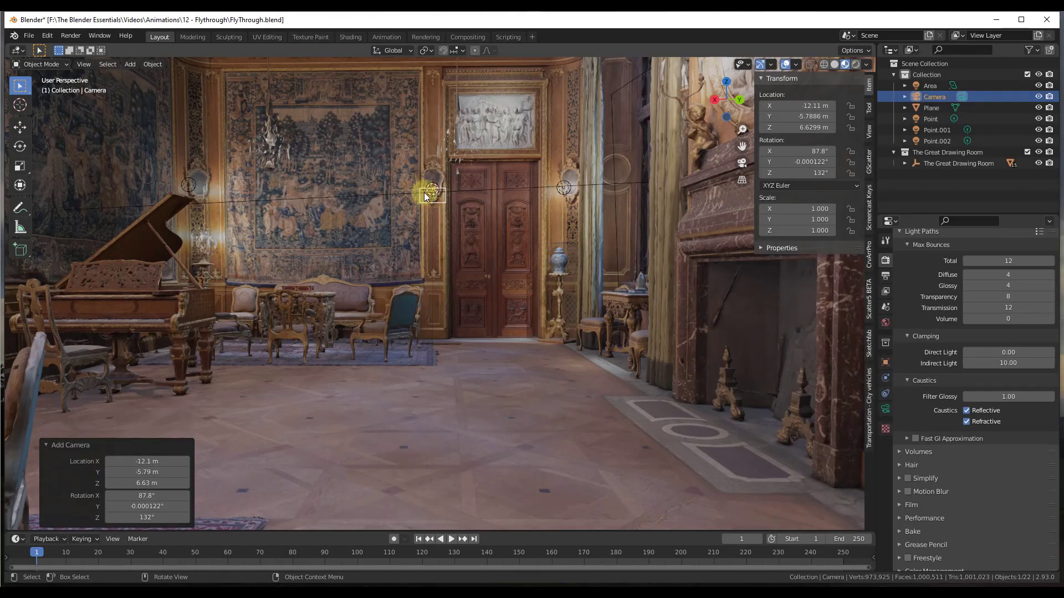
# Move the new camera about 11.83 m along the global X axis
pyautogui.press('g')
pyautogui.press('x')
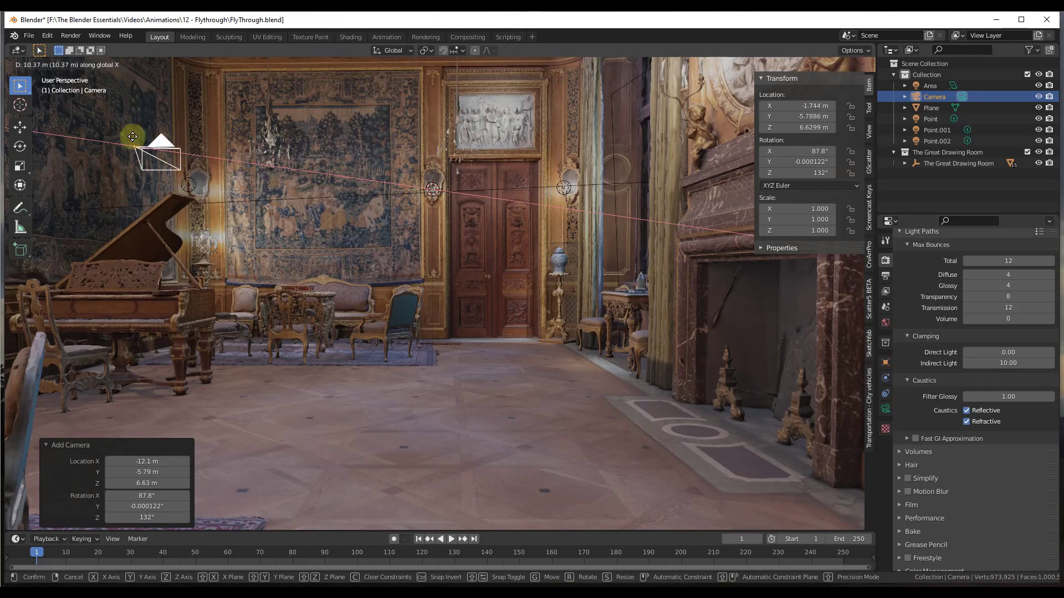
pyautogui.click(63, 140)
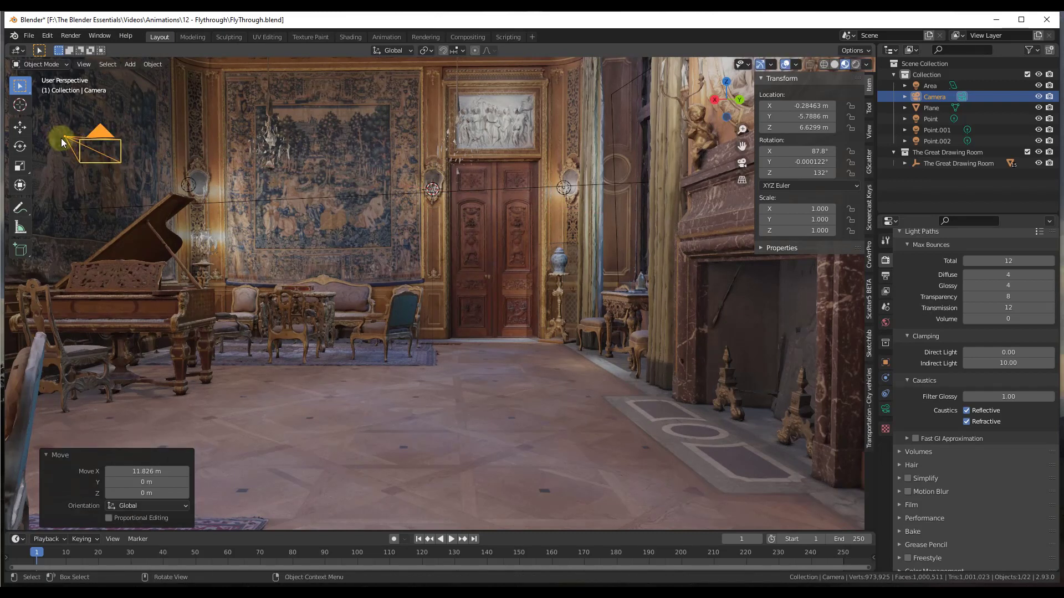
pyautogui.press('s')
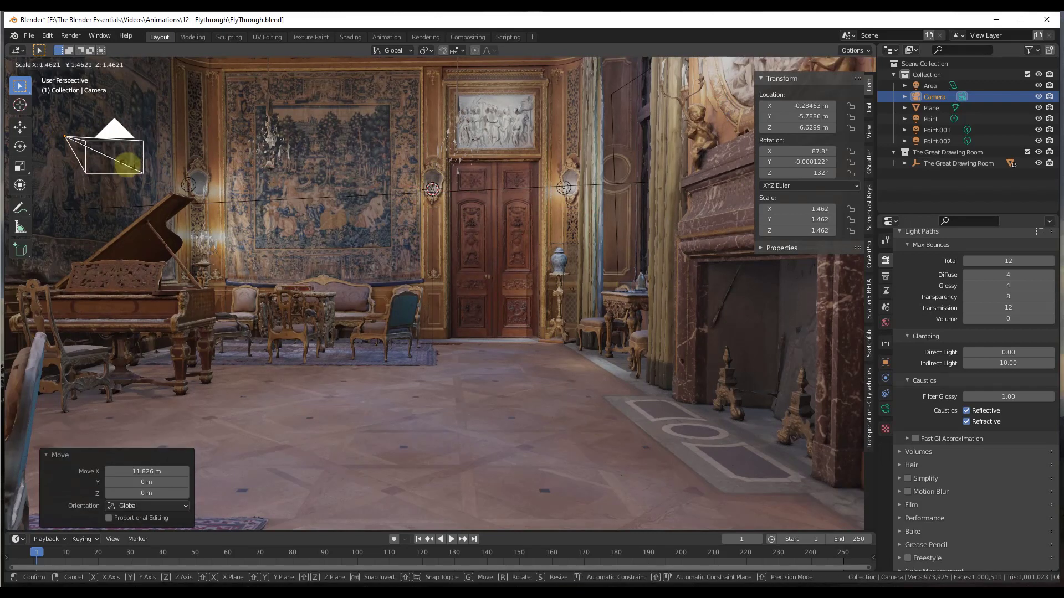
pyautogui.press('Escape')
pyautogui.press('r')
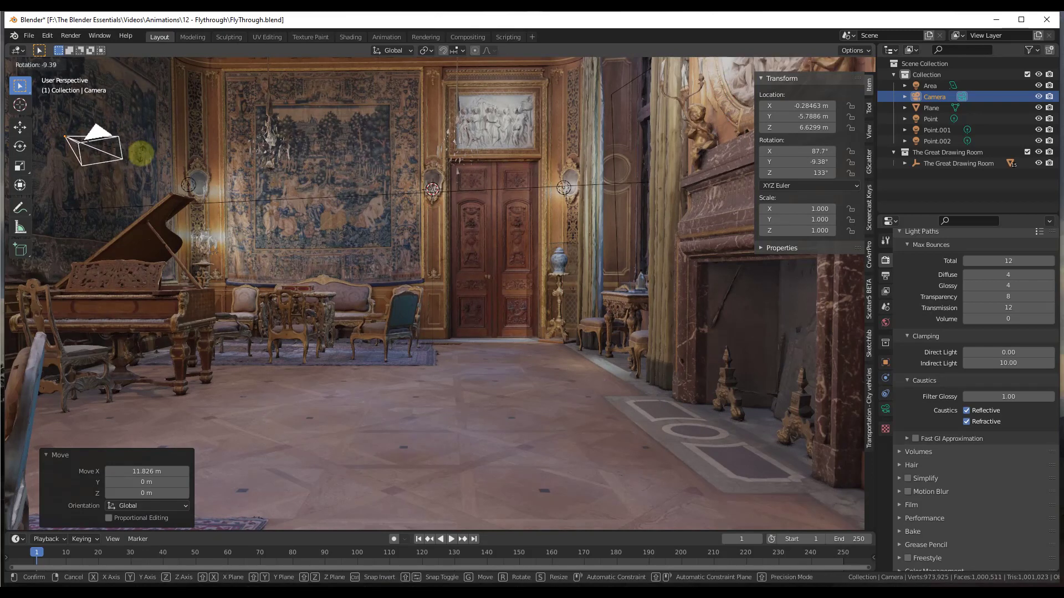
pyautogui.press('Escape')
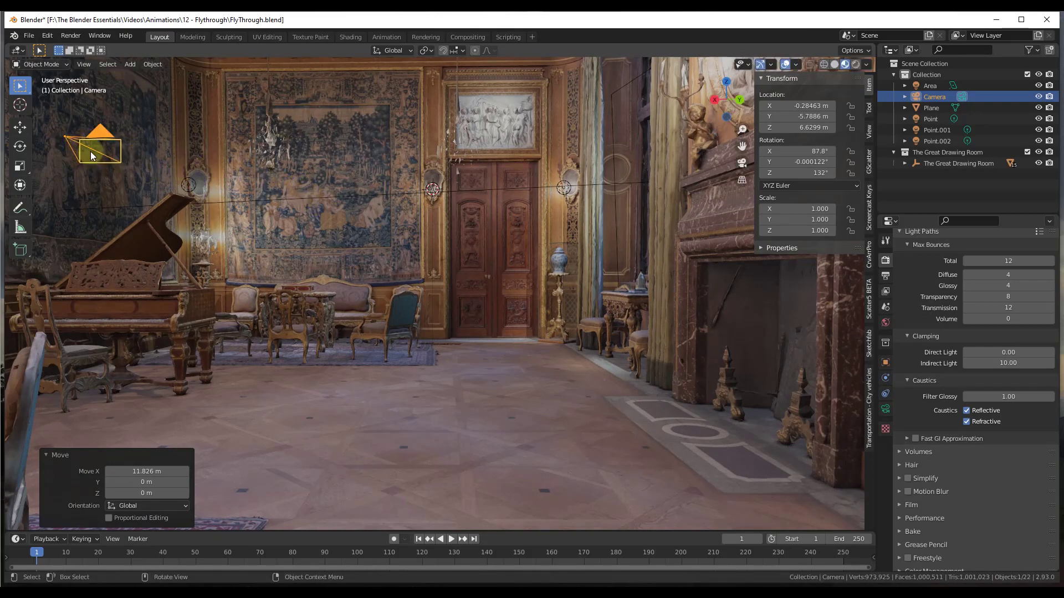
# Switch the viewport to look through the new camera
pyautogui.moveTo(123, 152); pyautogui.dragTo(88, 164, button='middle')
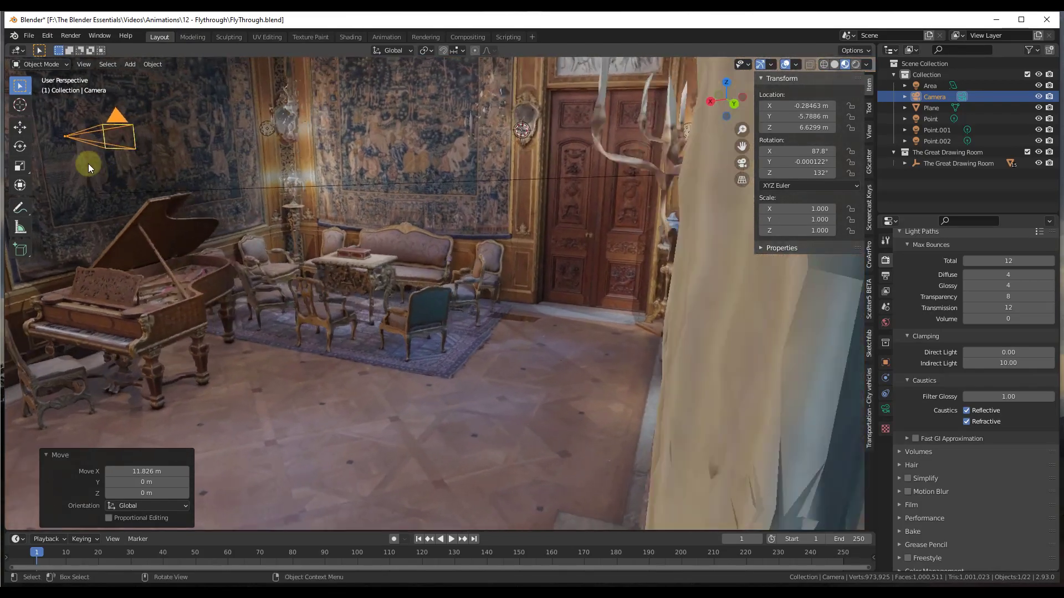
pyautogui.scroll(2, 132, 132)
pyautogui.moveTo(133, 135); pyautogui.dragTo(217, 166, button='middle')
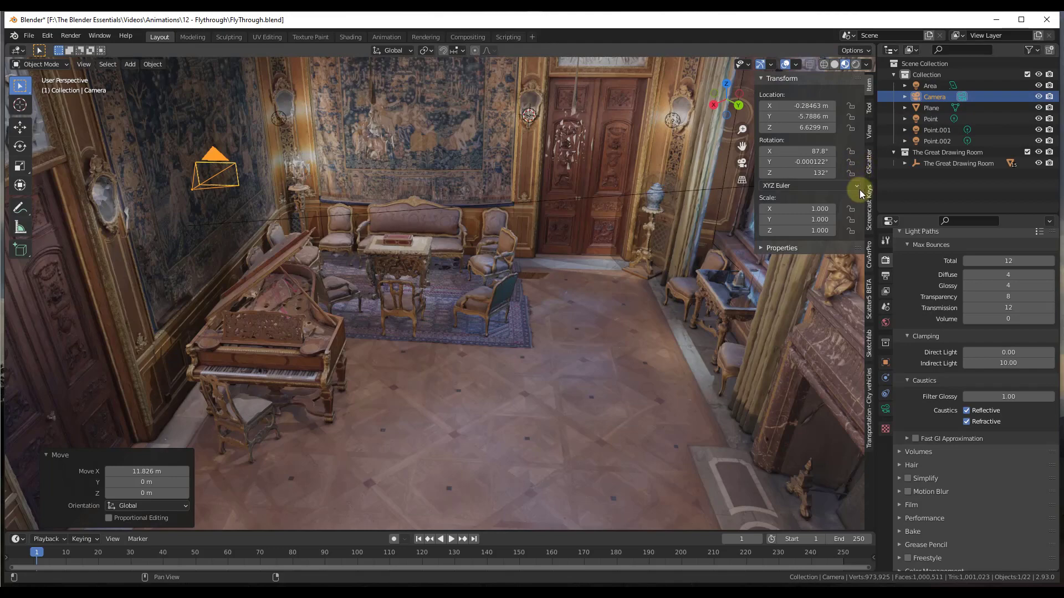
pyautogui.press('KP_0')
pyautogui.press('KP_0')
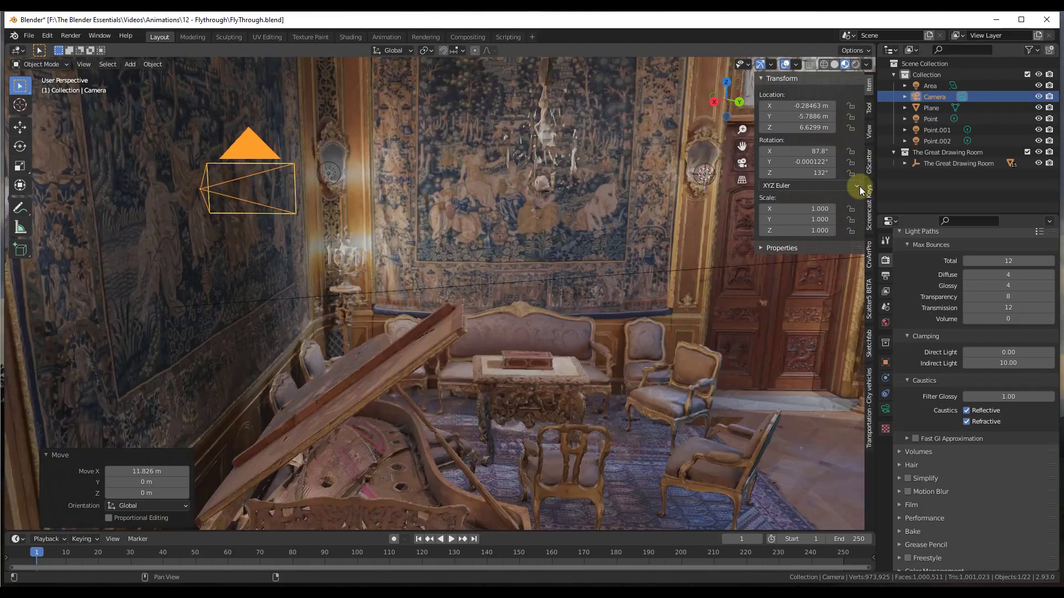
pyautogui.press('KP_0')
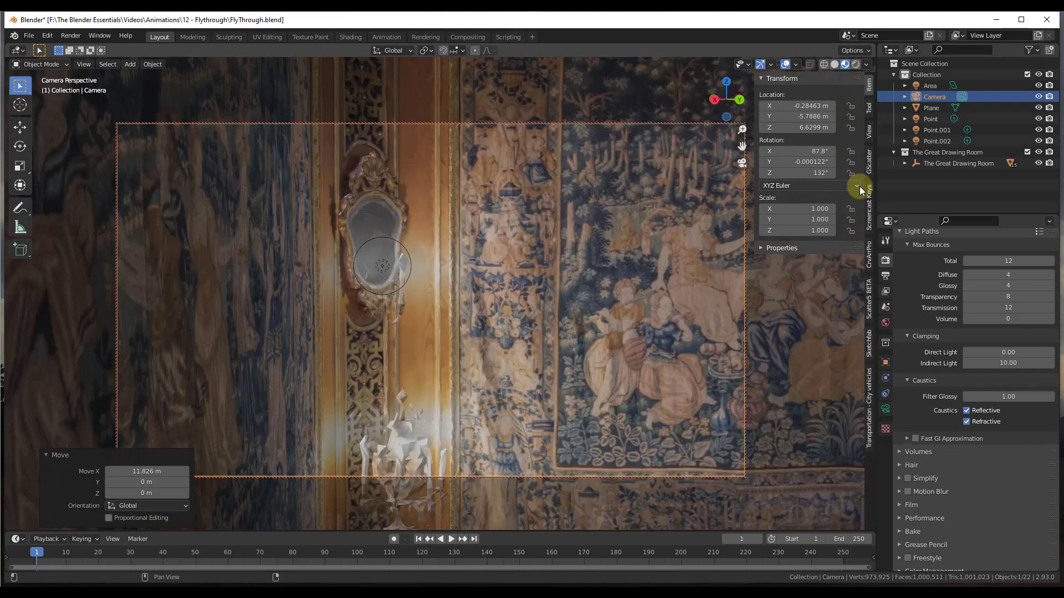
pyautogui.press('KP_0')
pyautogui.press('KP_0')
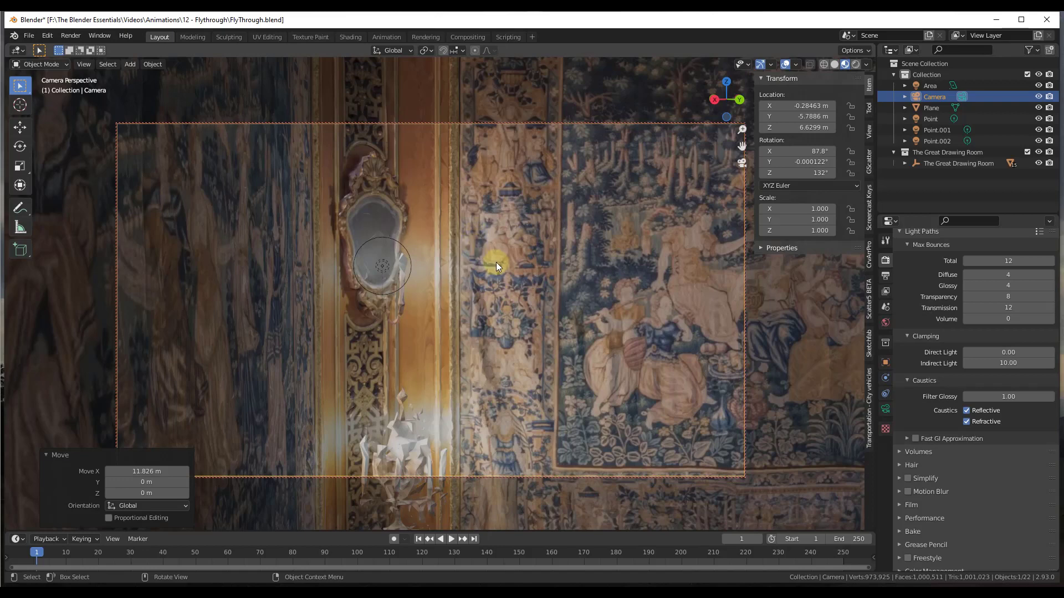
# With Camera to View locked, reposition the camera to about X 2.04 m, Y 9.94 m, Z 4.04 m, facing the wooden double doors
pyautogui.click(868, 107)
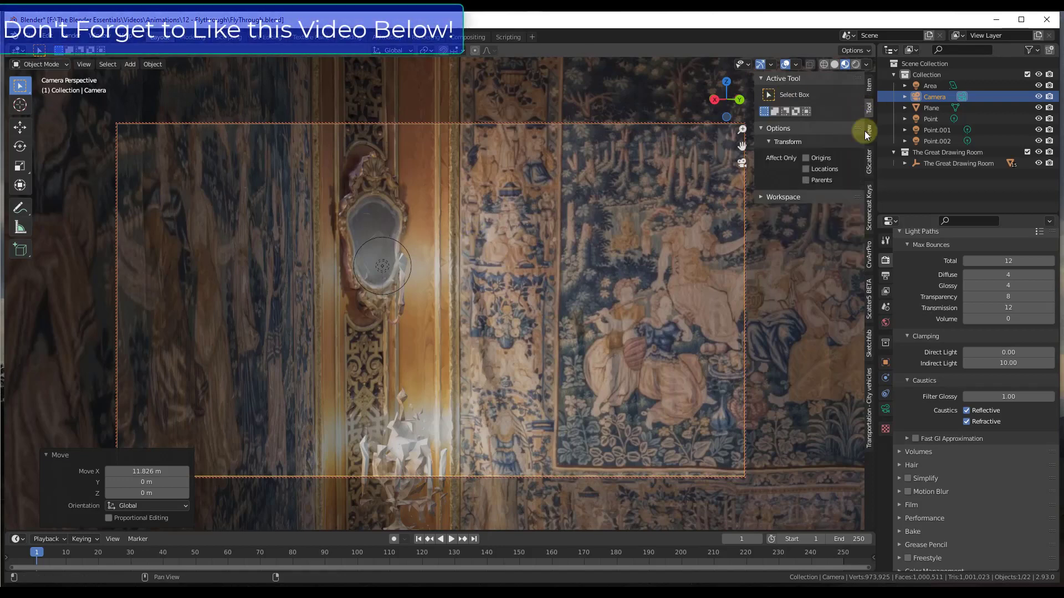
pyautogui.click(868, 132)
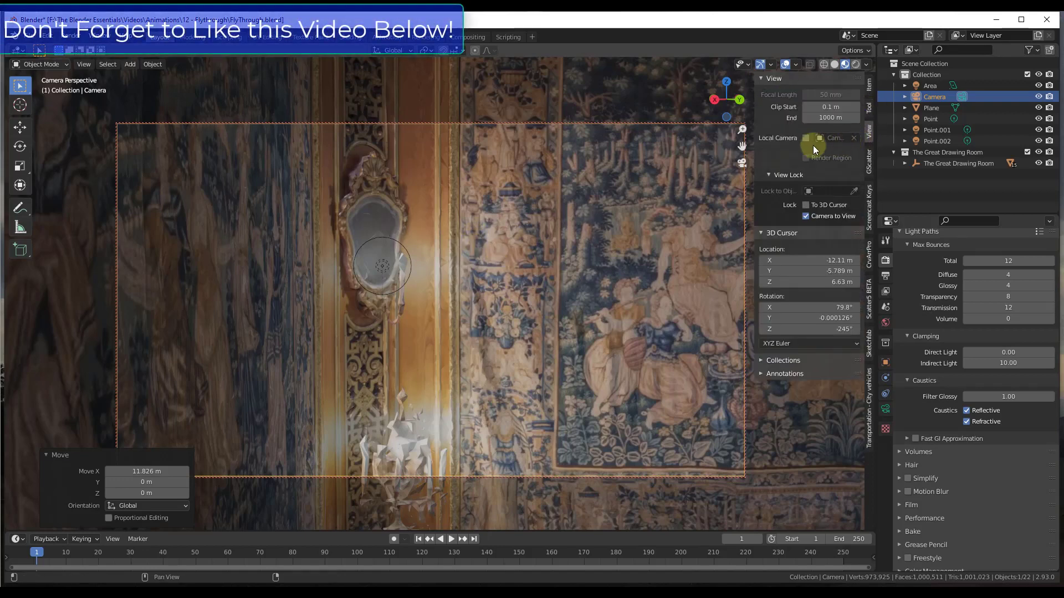
pyautogui.moveTo(731, 260); pyautogui.dragTo(502, 249, button='middle')
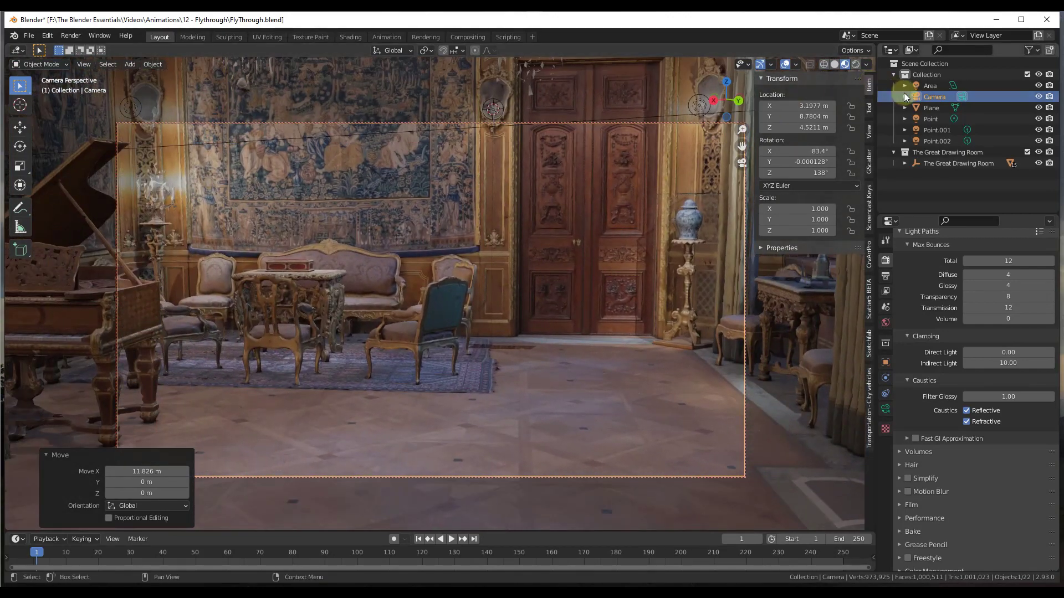
pyautogui.moveTo(611, 225); pyautogui.dragTo(570, 214, button='middle')
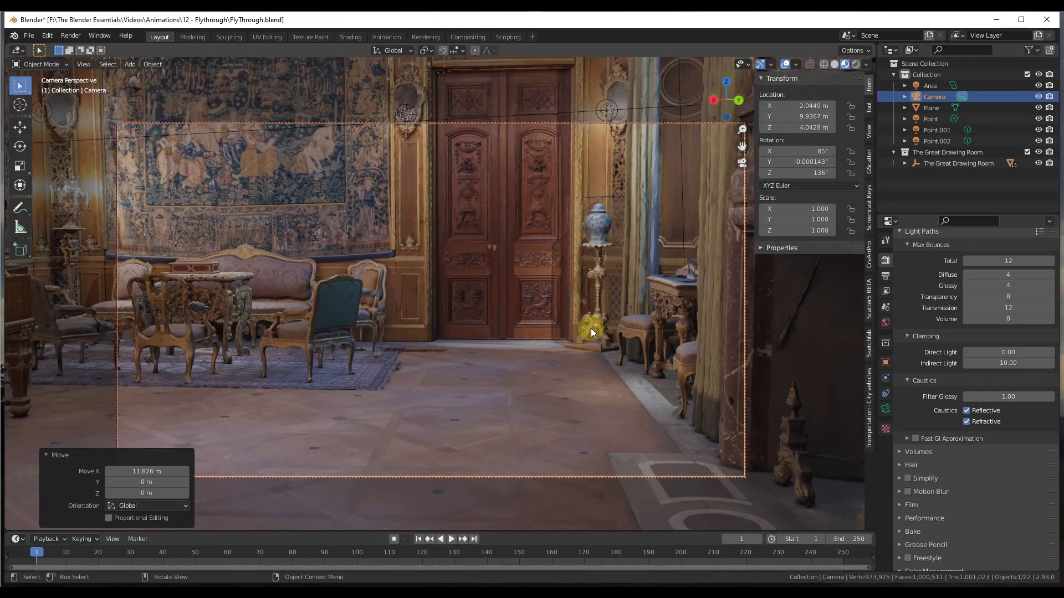
# Set the camera's focal length to 30 mm
pyautogui.click(885, 410)
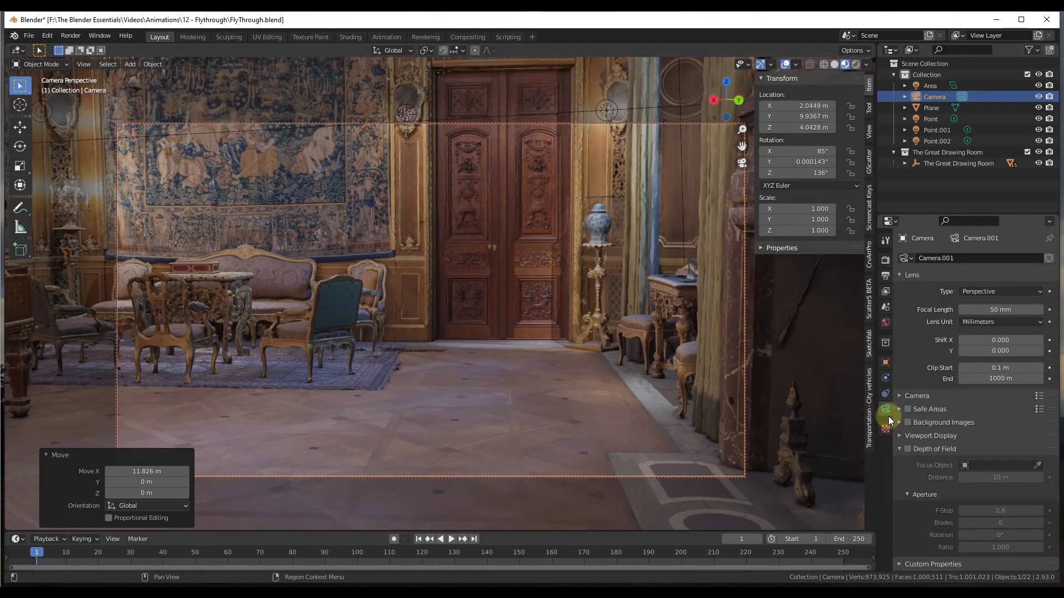
pyautogui.moveTo(992, 309); pyautogui.dragTo(981, 305)
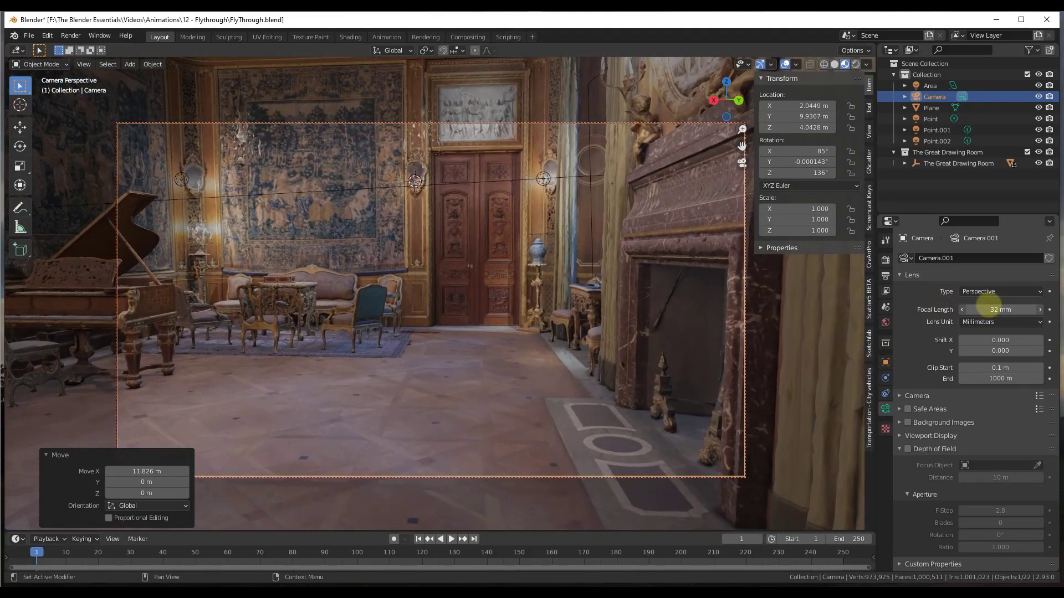
pyautogui.click(981, 308)
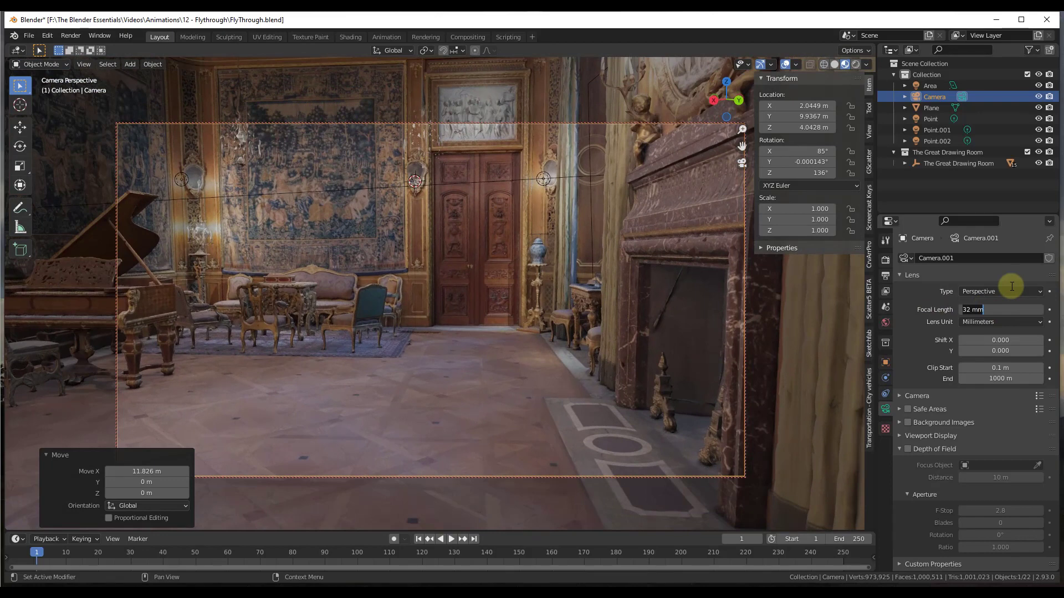
pyautogui.click(885, 413)
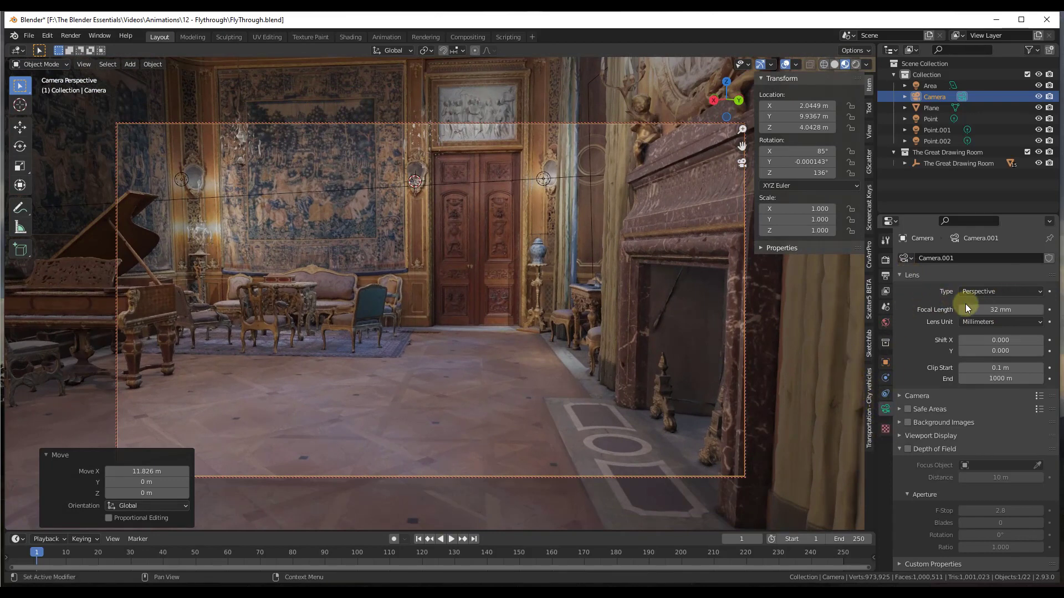
pyautogui.click(989, 308)
pyautogui.write('30')
pyautogui.press('Return')
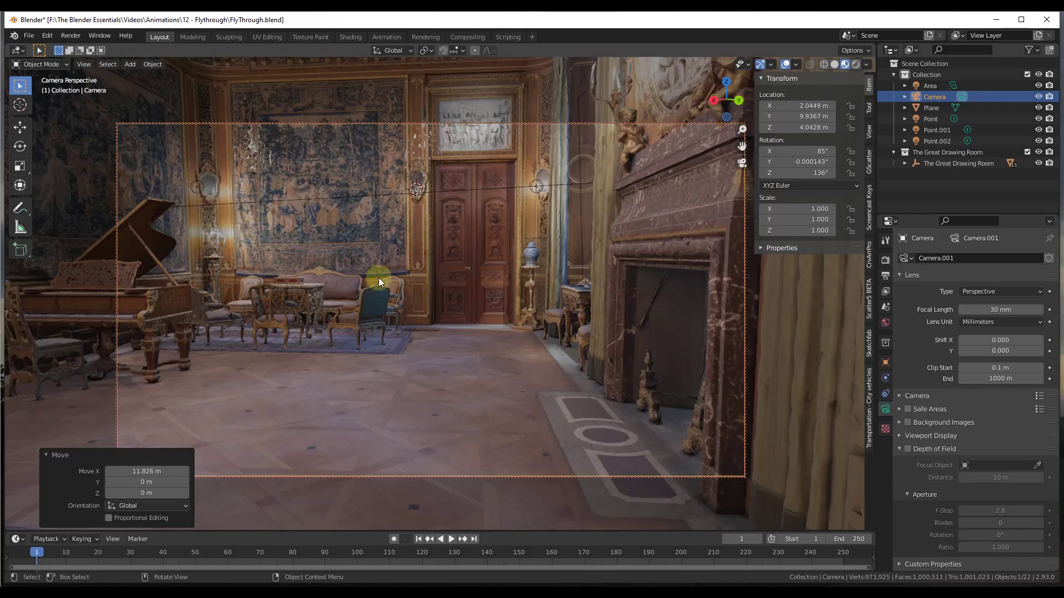
# Play the timeline briefly, stop it and return the playhead to frame 0
pyautogui.click(451, 539)
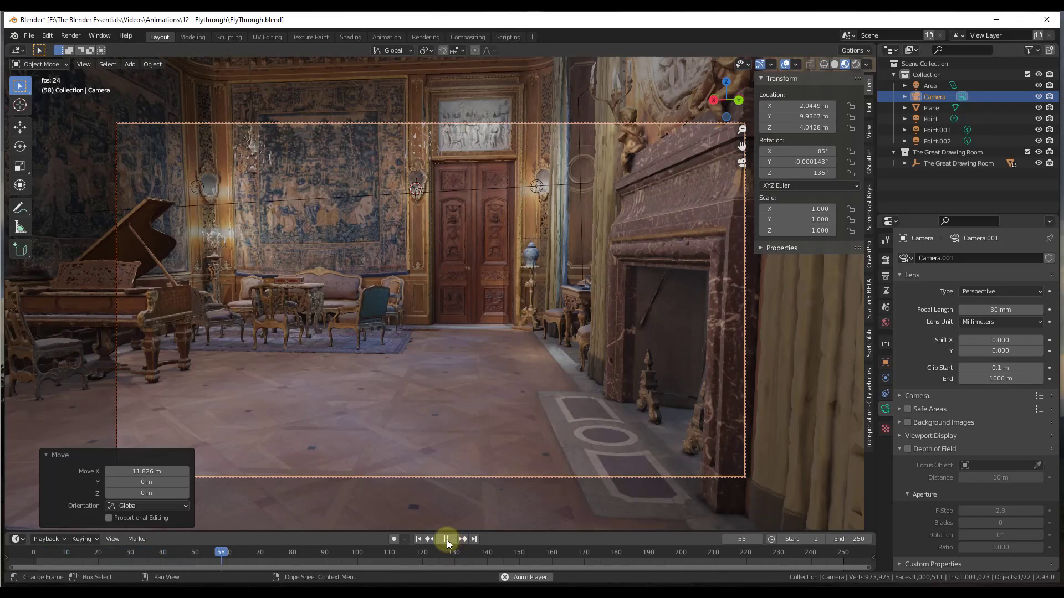
pyautogui.click(447, 539)
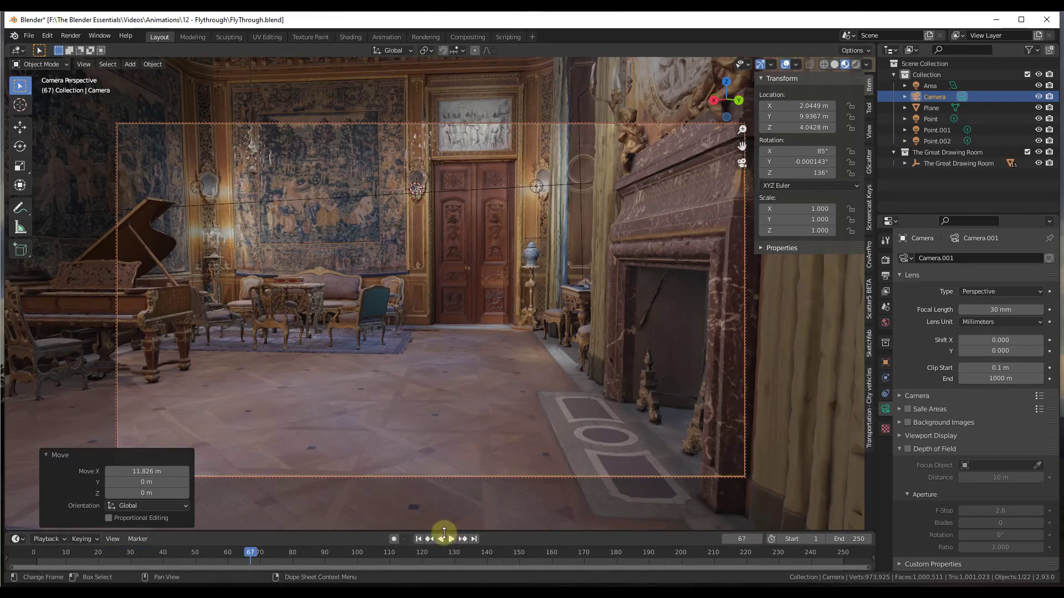
pyautogui.moveTo(249, 550); pyautogui.dragTo(32, 563)
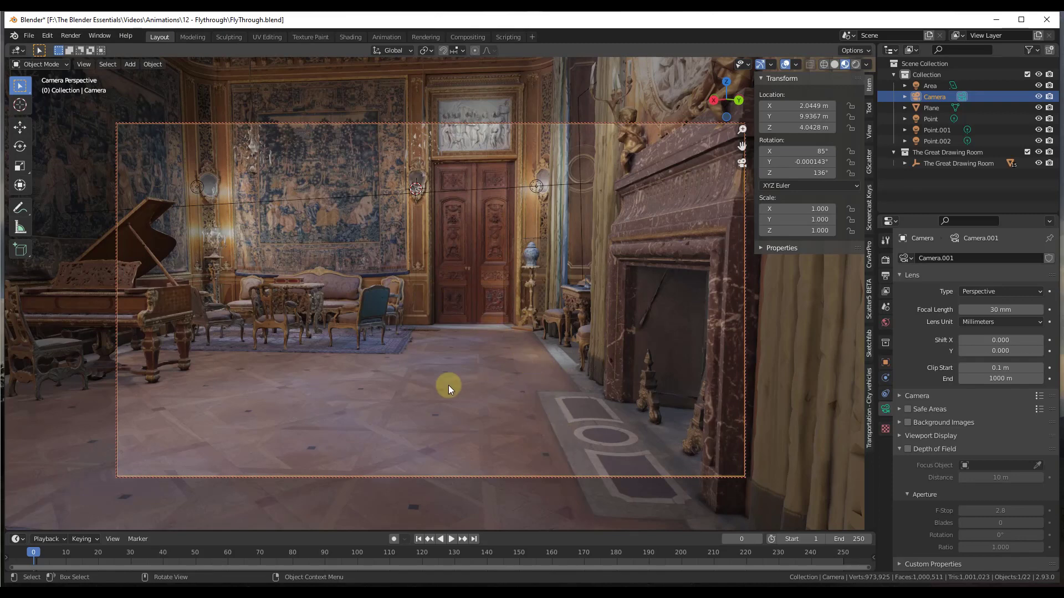
# In the Animation workspace, show the larger viewport through the camera with Material Preview shading
pyautogui.click(391, 38)
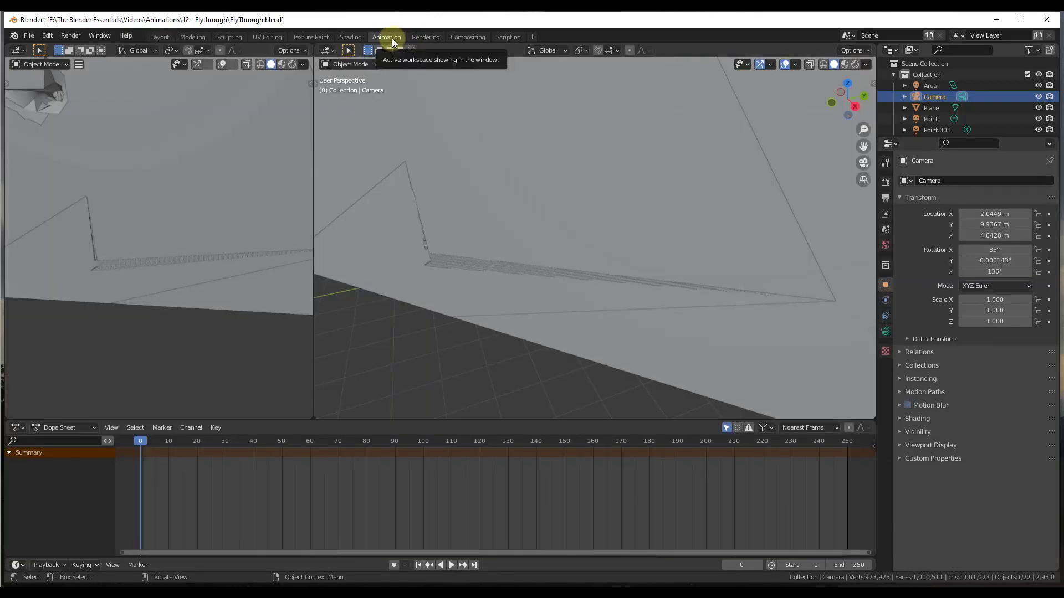
pyautogui.click(844, 64)
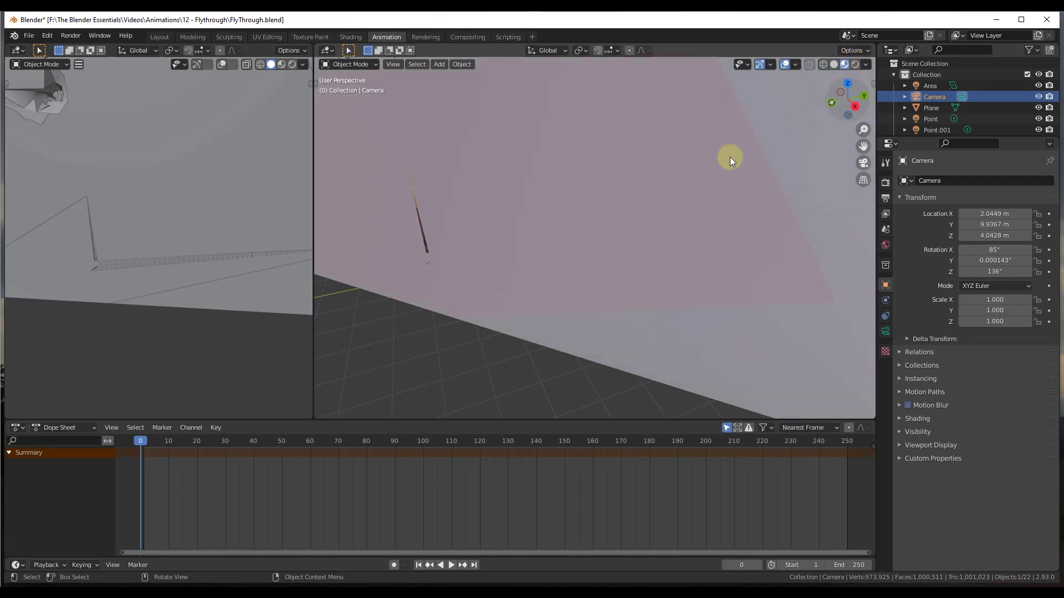
pyautogui.press('KP_0')
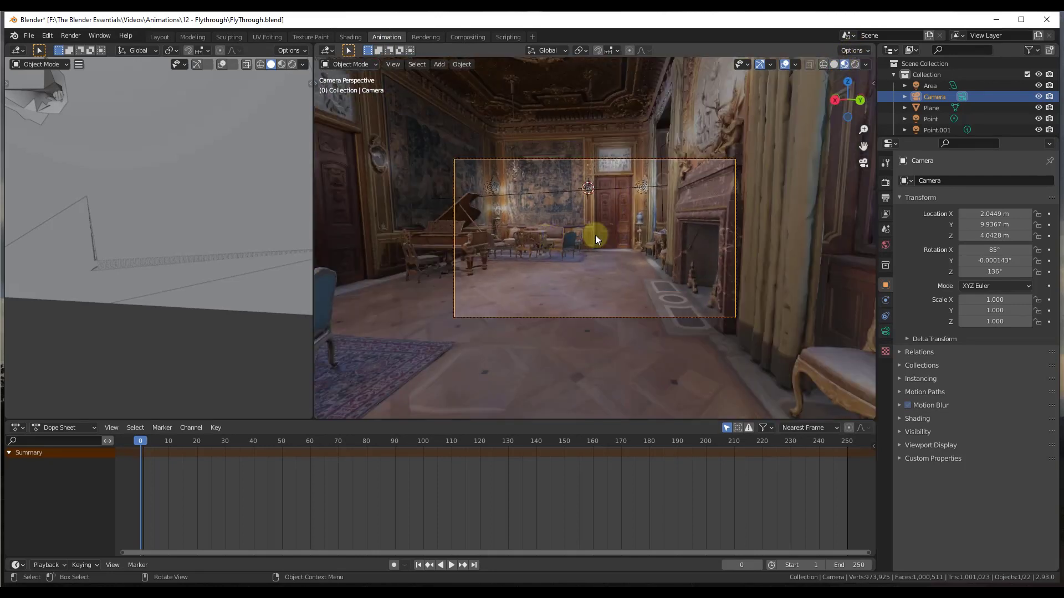
pyautogui.scroll(3, 626, 228)
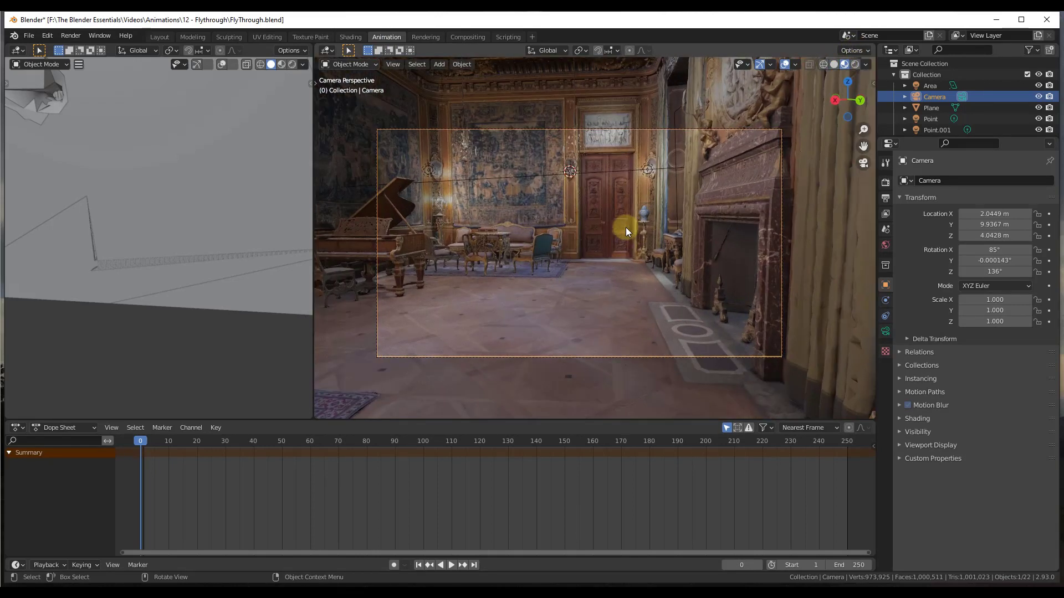
pyautogui.scroll(1, 626, 227)
pyautogui.keyDown('shift'); pyautogui.moveTo(626, 227); pyautogui.dragTo(648, 226, button='middle'); pyautogui.keyUp('shift')
pyautogui.click(637, 106)
pyautogui.click(633, 108)
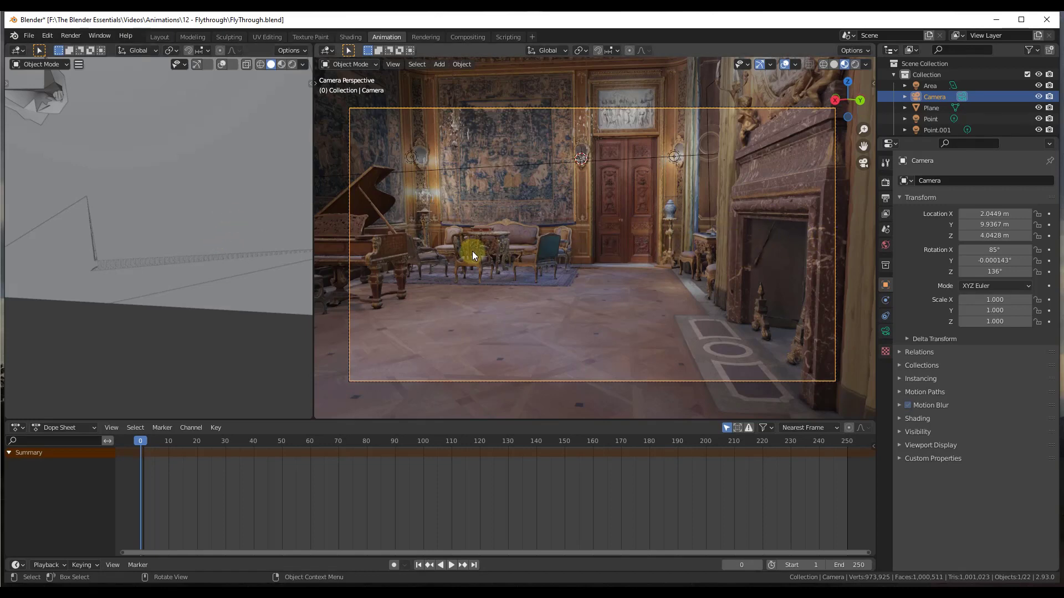
# Join the two 3D viewports into one area, keeping the camera view
pyautogui.scroll(1, 78, 175)
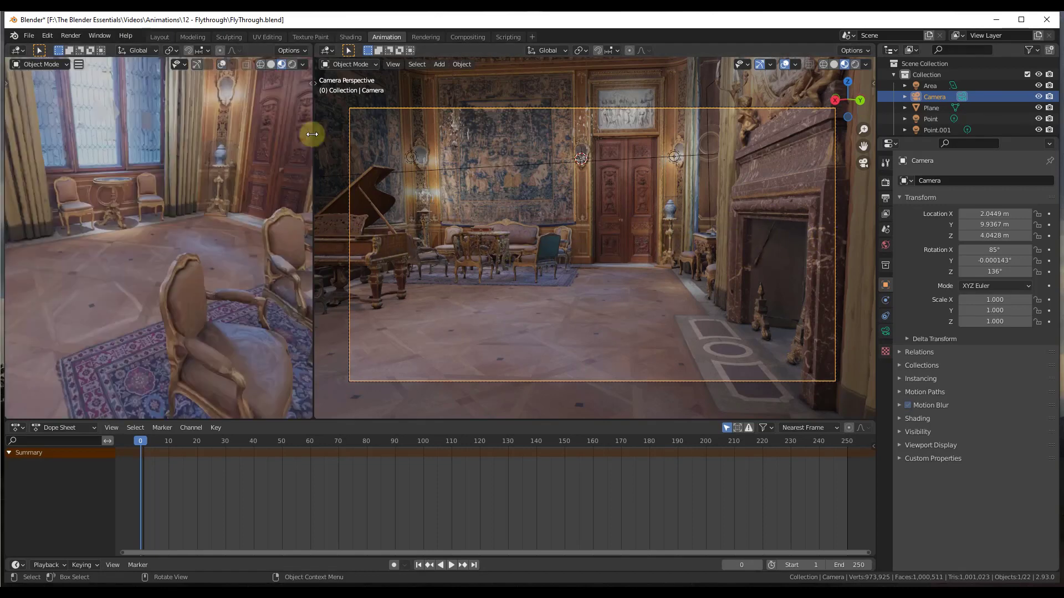
pyautogui.rightClick(312, 134)
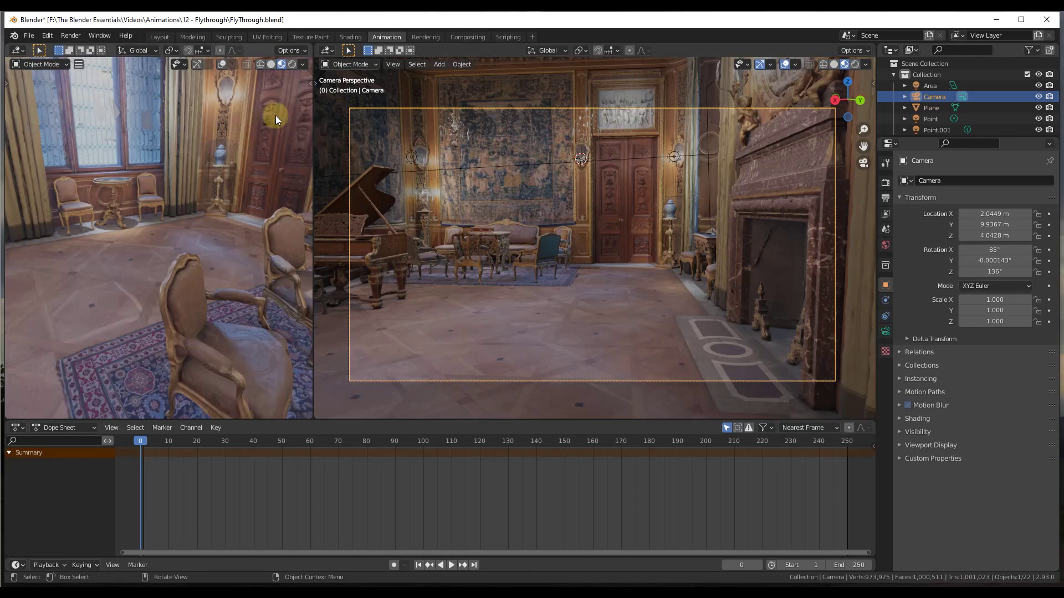
pyautogui.rightClick(314, 131)
pyautogui.click(283, 161)
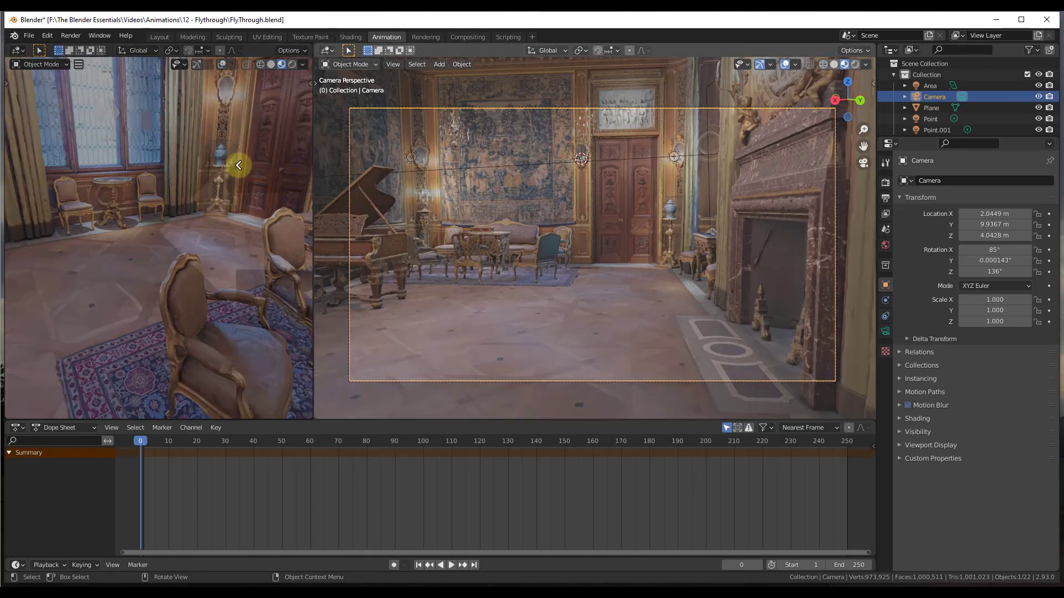
pyautogui.click(239, 165)
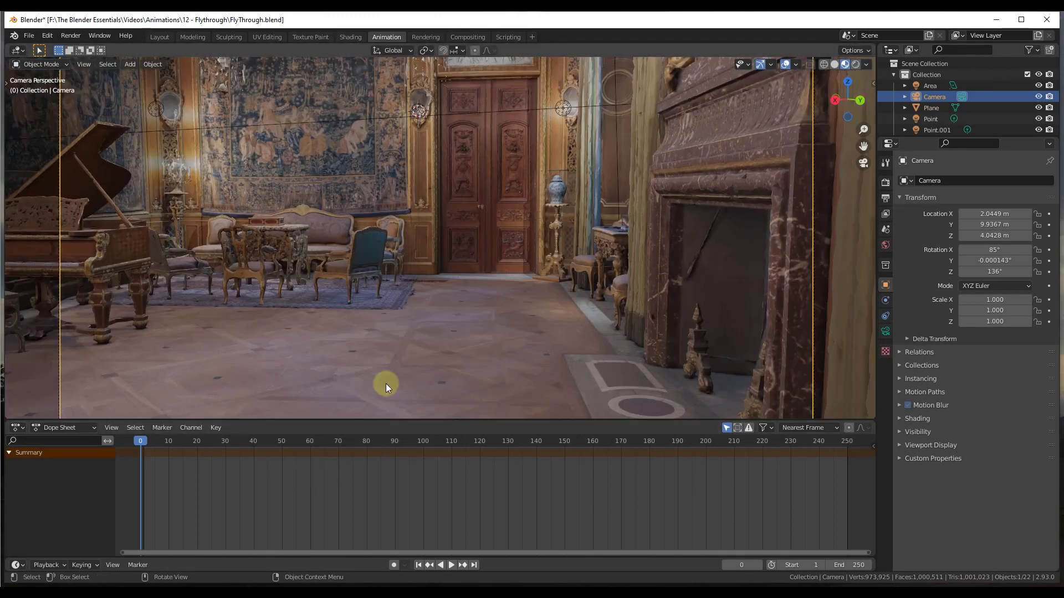
# Select the camera by its frame and change its location to X 2.5949 m and Y 10.467 m
pyautogui.scroll(-2, 661, 227)
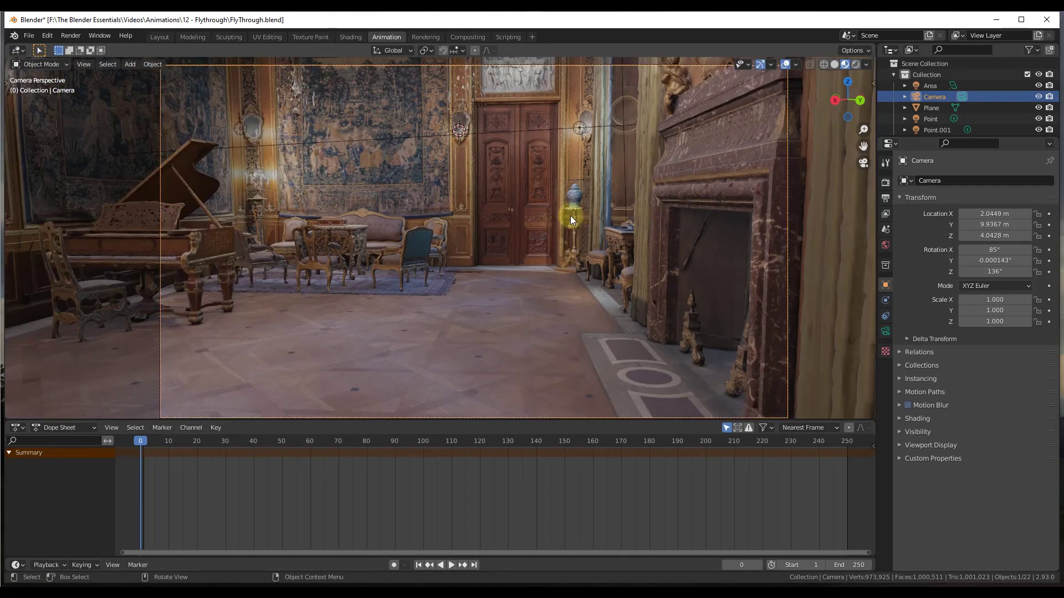
pyautogui.scroll(-1, 571, 216)
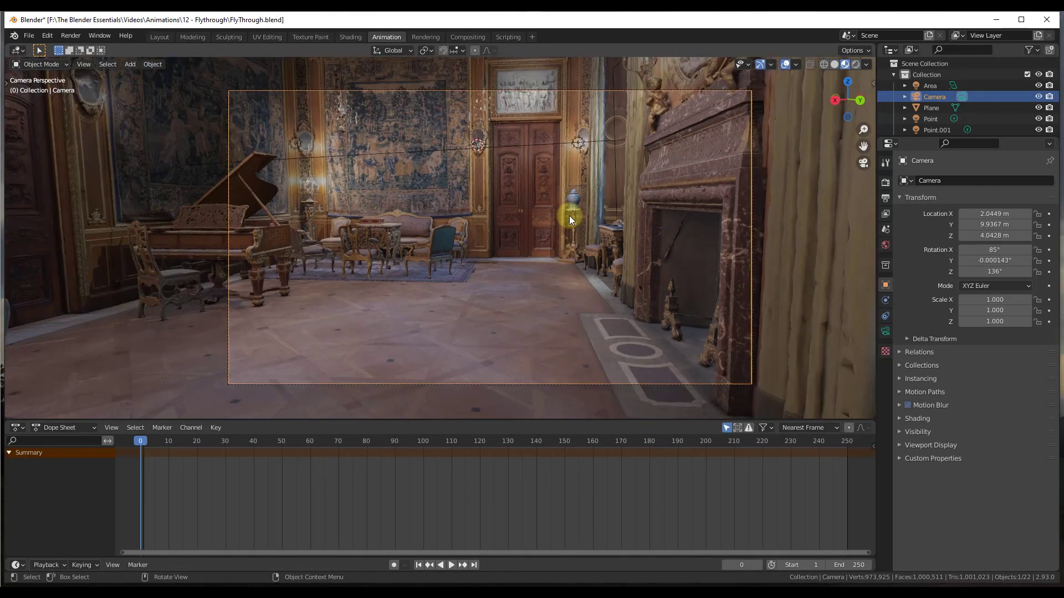
pyautogui.click(749, 175)
pyautogui.click(753, 178)
pyautogui.click(753, 178)
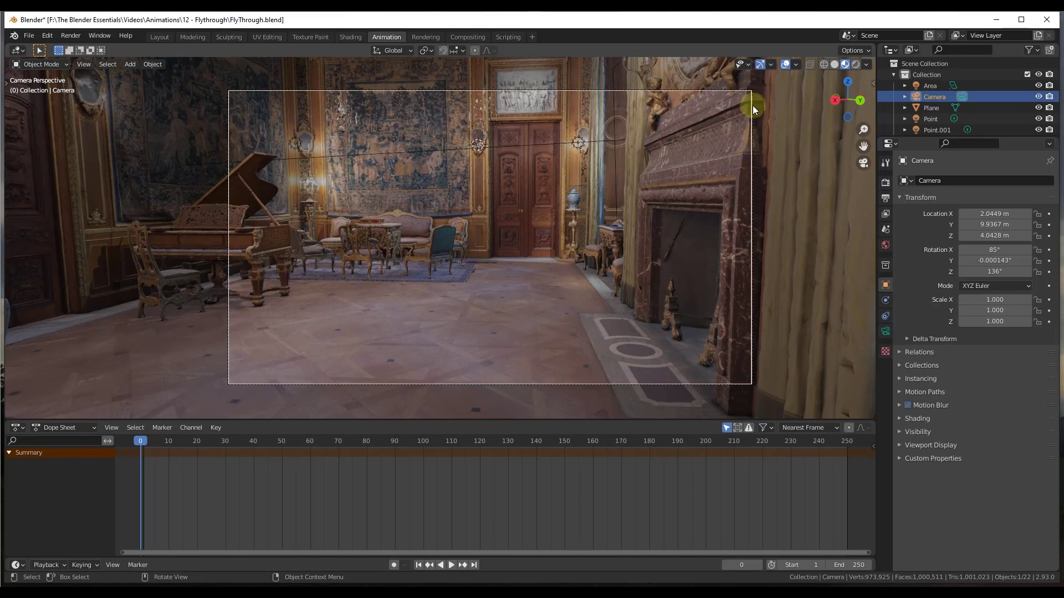
pyautogui.click(756, 92)
pyautogui.press('n')
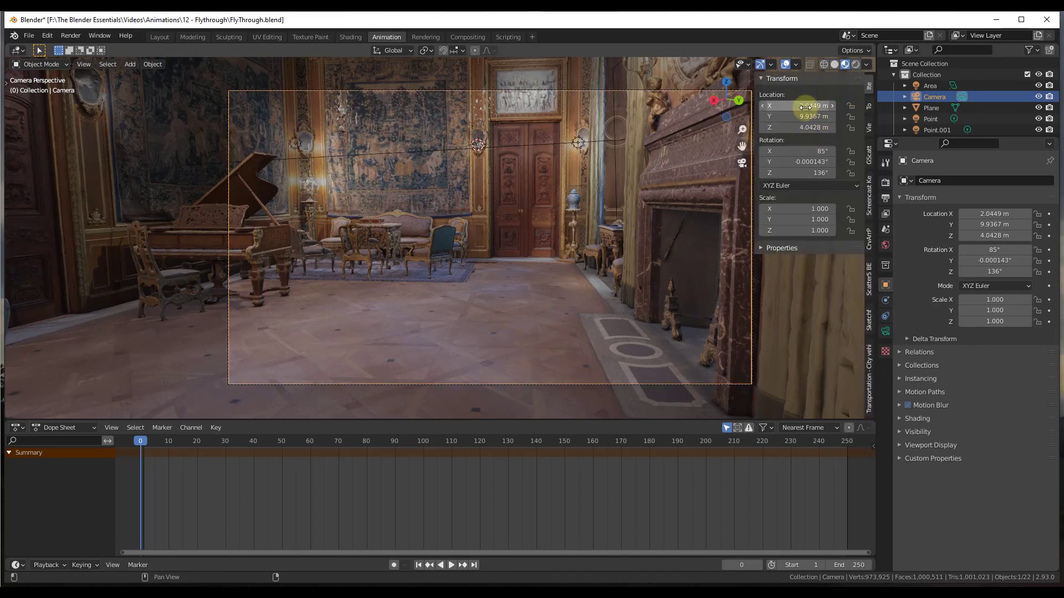
pyautogui.moveTo(806, 106)
pyautogui.mouseDown()
pyautogui.moveTo(784, 106)
pyautogui.moveTo(873, 109)
pyautogui.moveTo(783, 114)
pyautogui.moveTo(815, 116)
pyautogui.mouseUp()
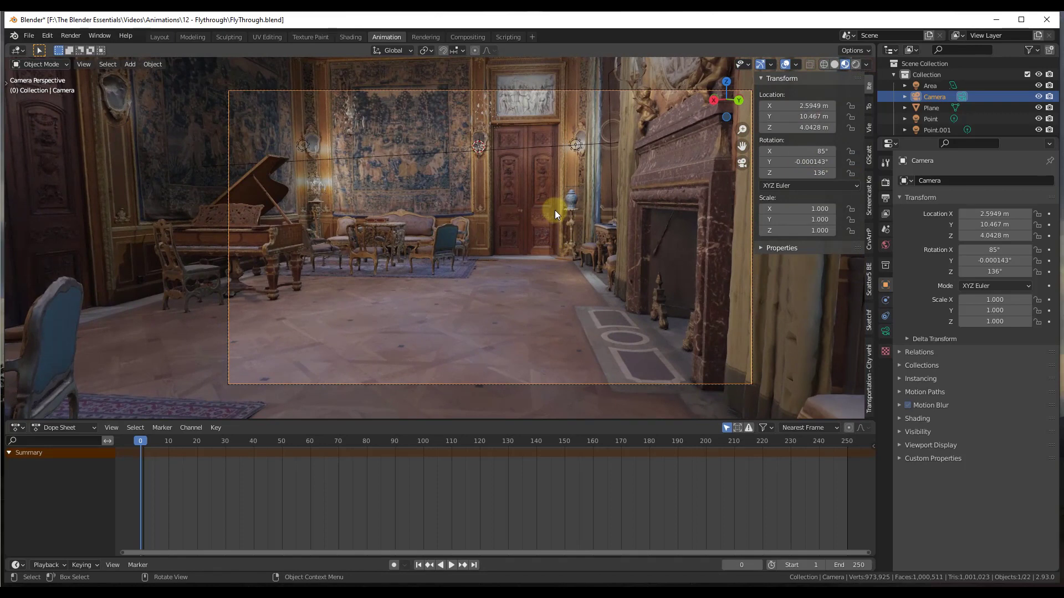
# From the top view, rotate all objects clockwise by about 42° to square the room with the axes, and return to the camera view
pyautogui.click(725, 83)
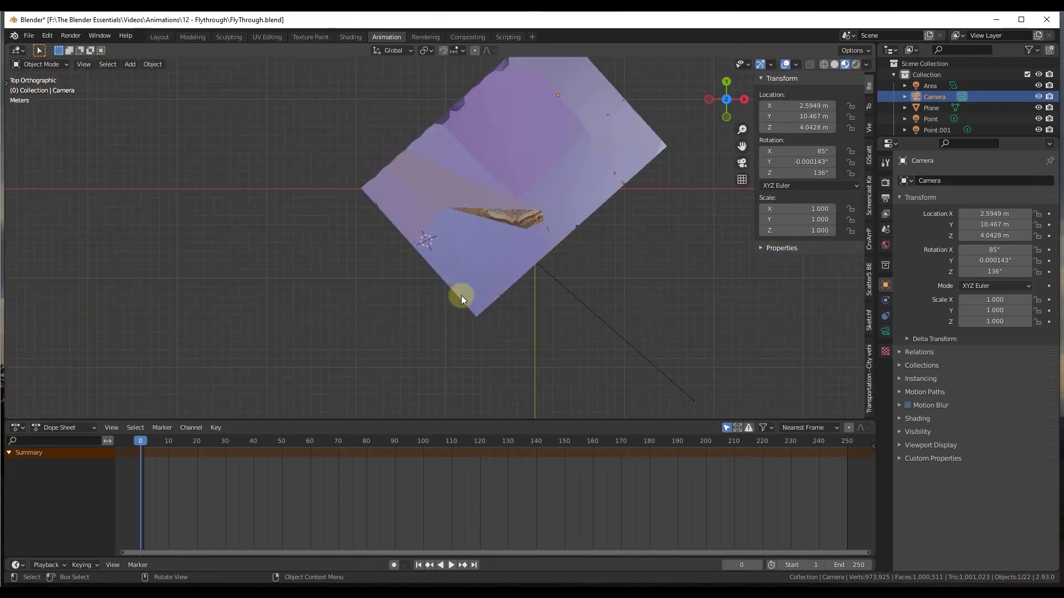
pyautogui.press('a')
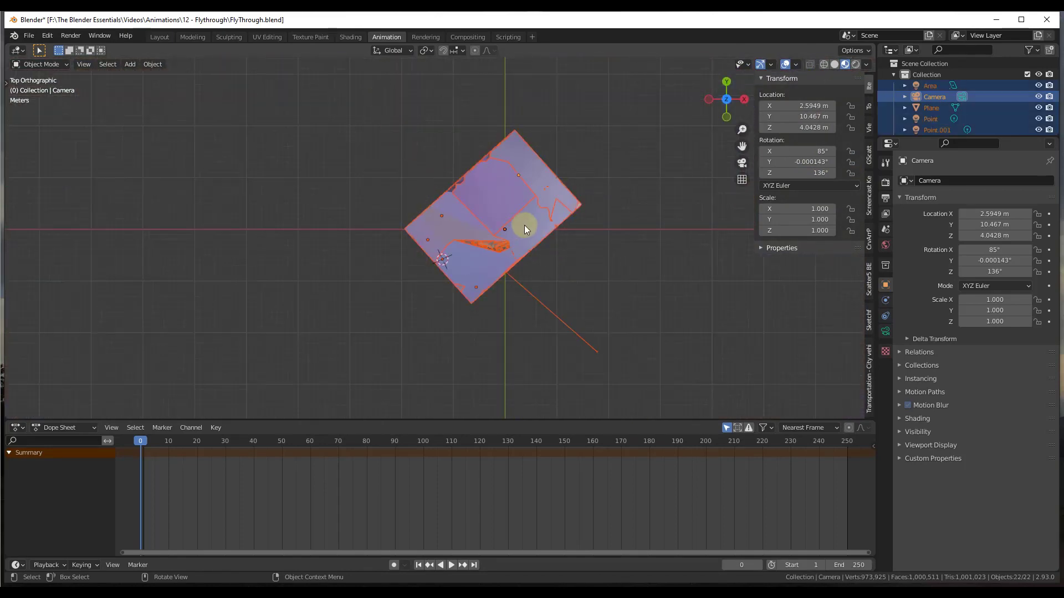
pyautogui.press('r')
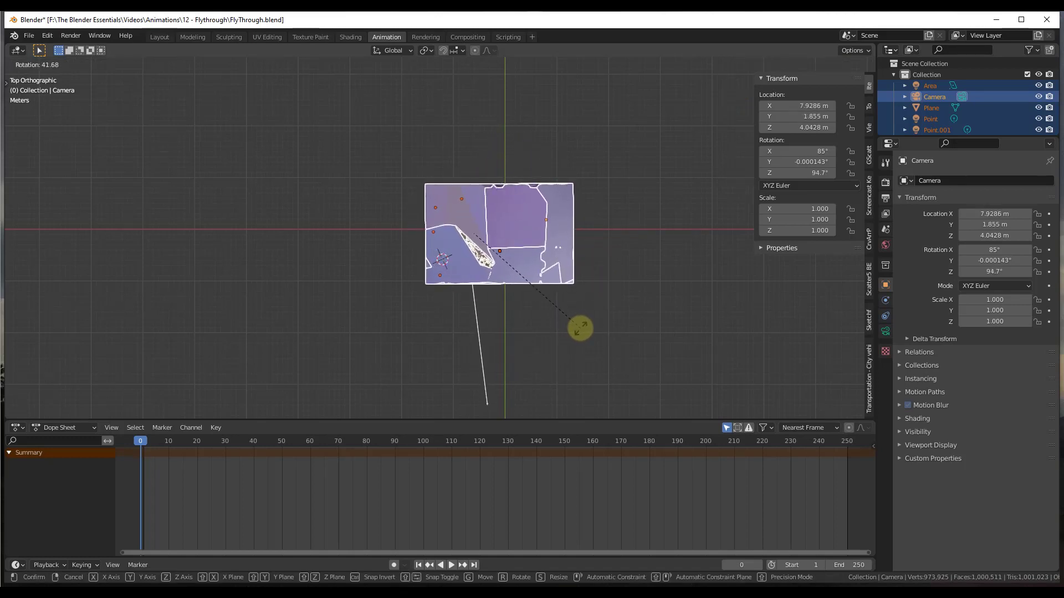
pyautogui.click(579, 329)
pyautogui.press('KP_0')
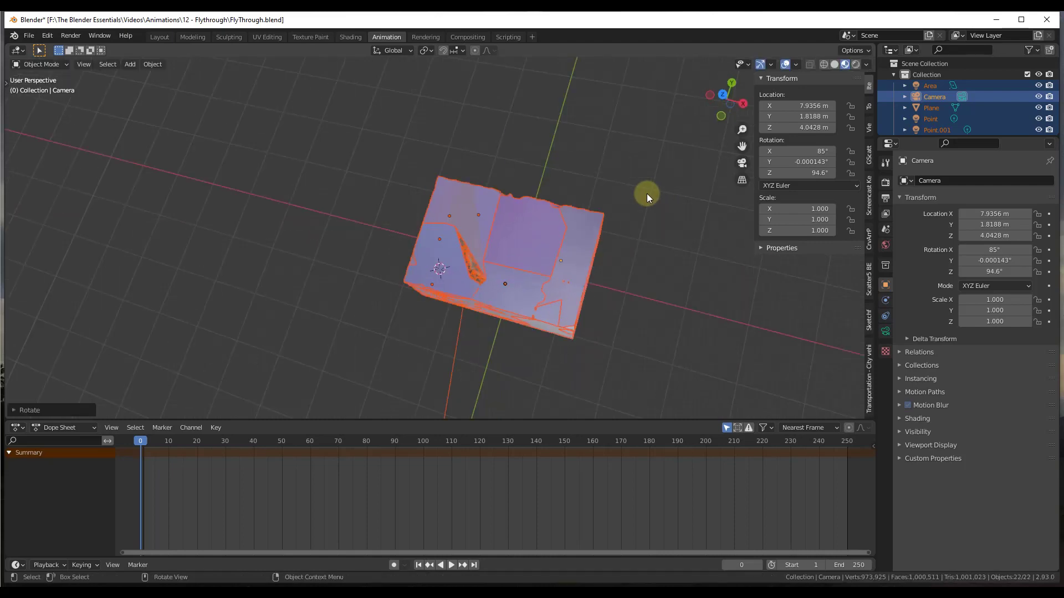
# Move the camera to X 8.0456 m and Y 1.6488 m, and insert a Location & Rotation keyframe for it at frame 0
pyautogui.click(551, 90)
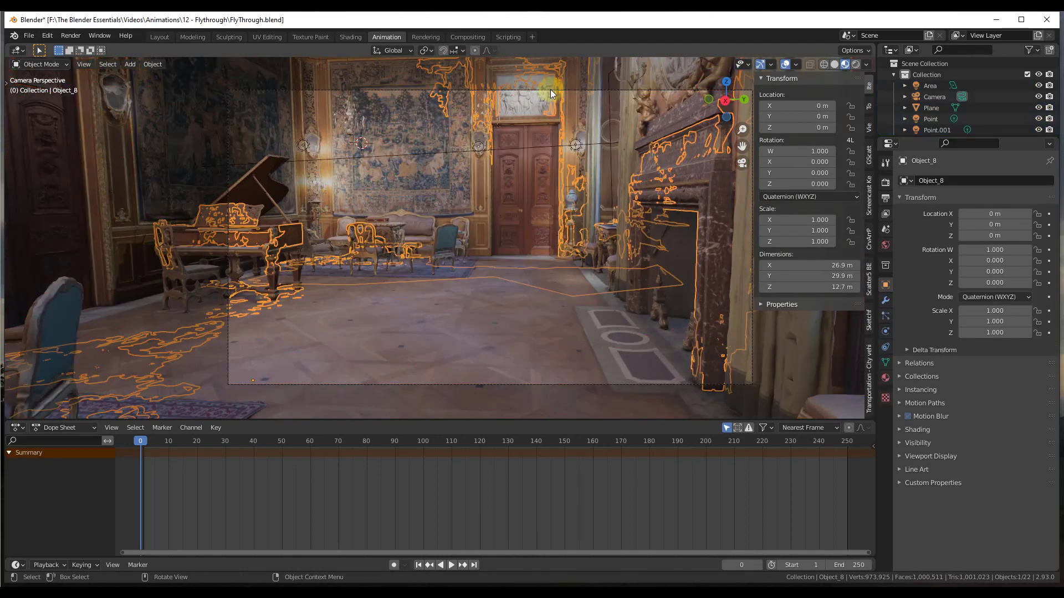
pyautogui.moveTo(776, 106); pyautogui.dragTo(791, 159)
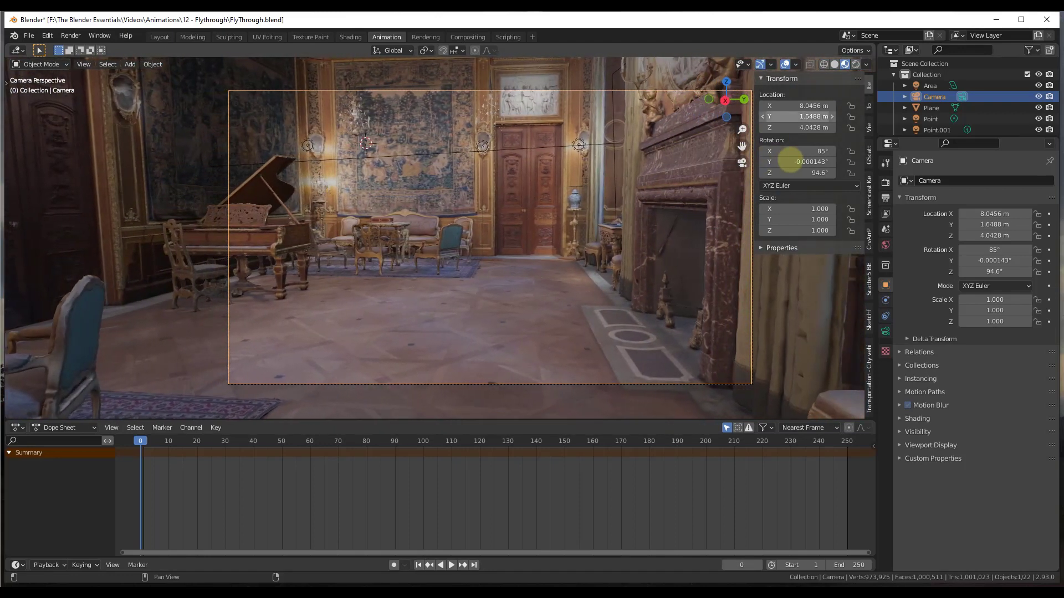
pyautogui.rightClick(563, 90)
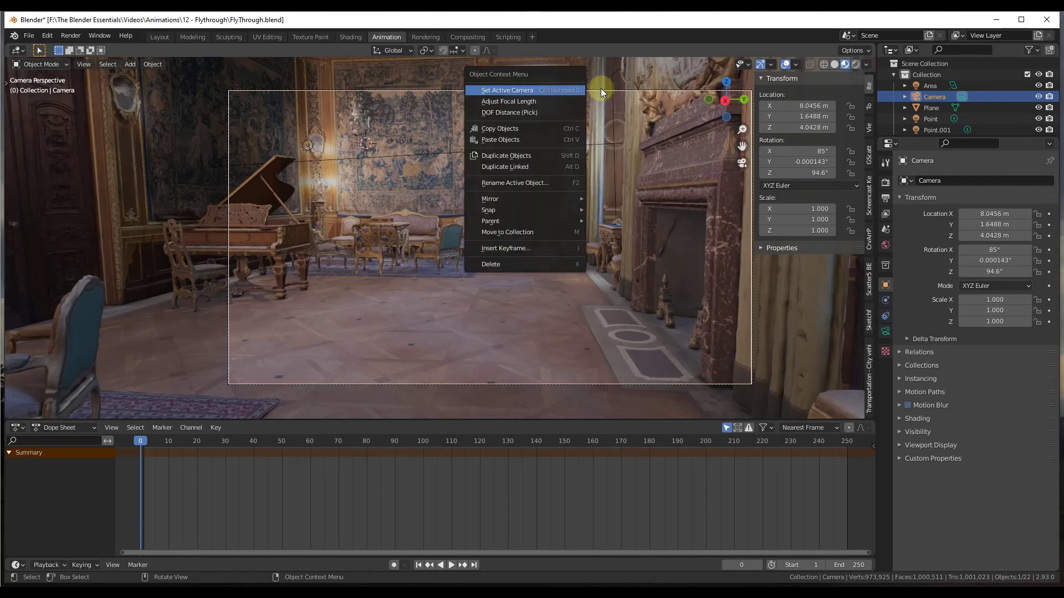
pyautogui.rightClick(227, 218)
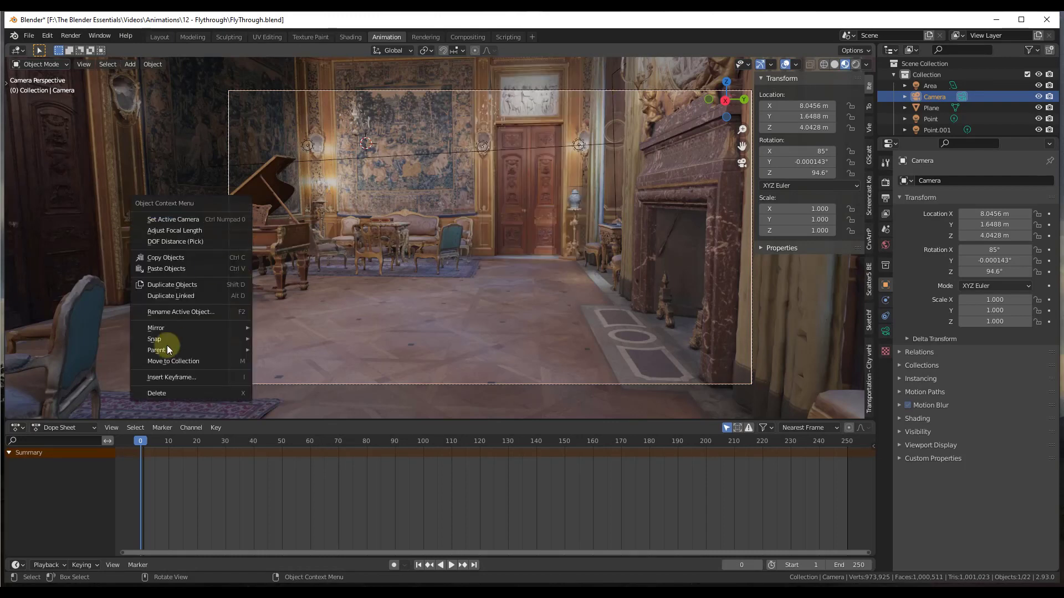
pyautogui.click(155, 378)
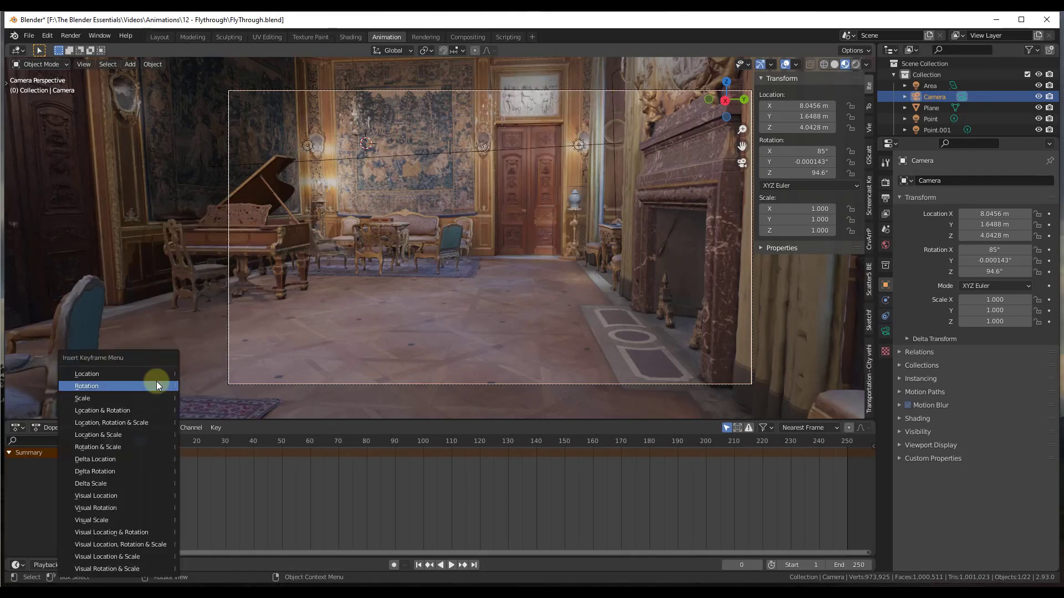
pyautogui.click(122, 412)
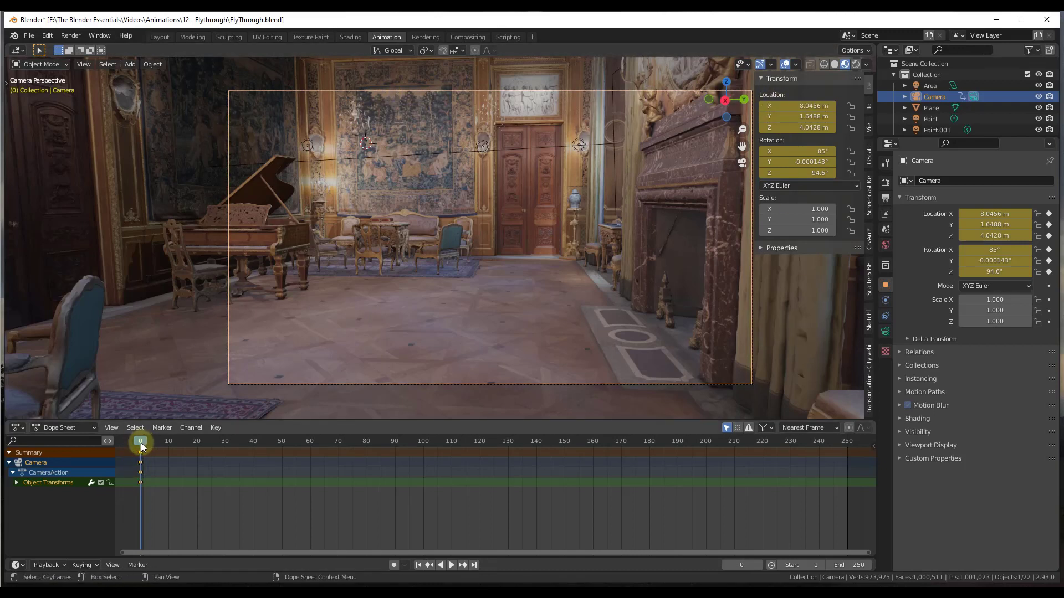
# At frame 60, set the camera's Y location to -4.3612 m and insert keyframes for all channels
pyautogui.moveTo(141, 447)
pyautogui.mouseDown()
pyautogui.moveTo(310, 443)
pyautogui.moveTo(143, 450)
pyautogui.mouseUp()
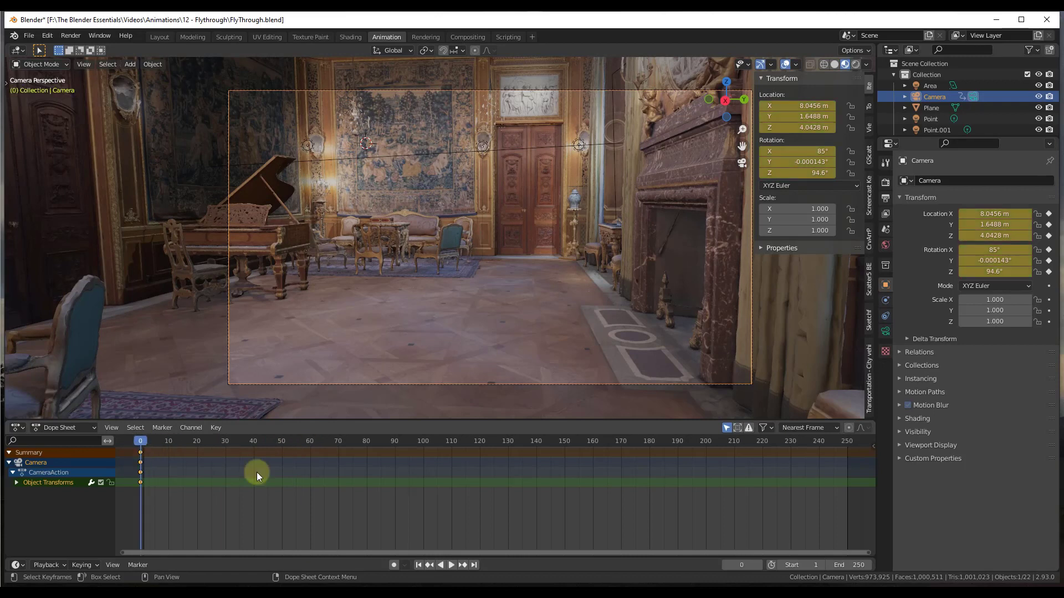
pyautogui.click(451, 565)
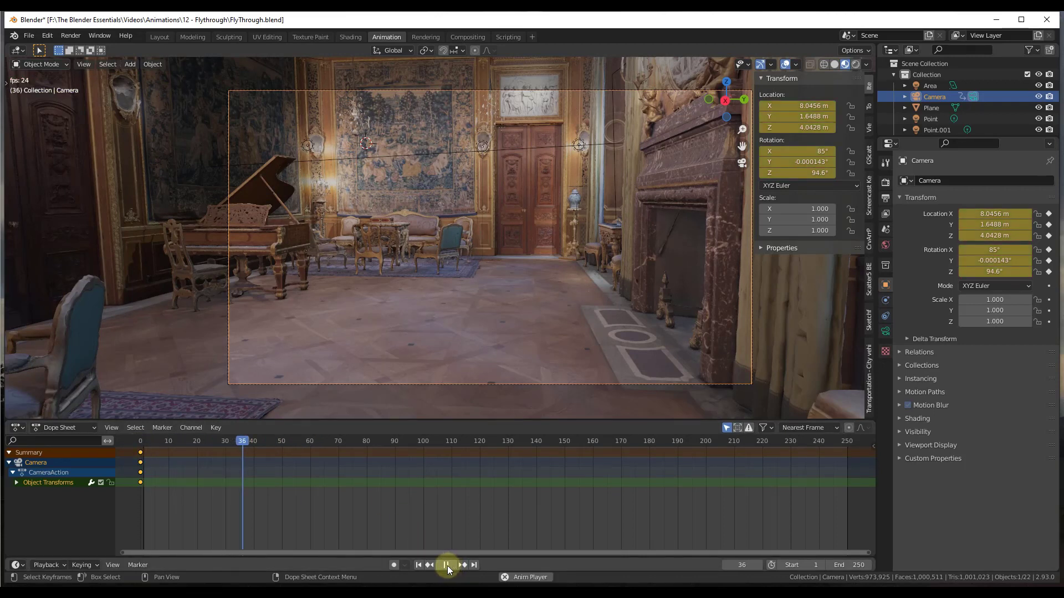
pyautogui.moveTo(307, 450); pyautogui.dragTo(310, 440)
pyautogui.press('space')
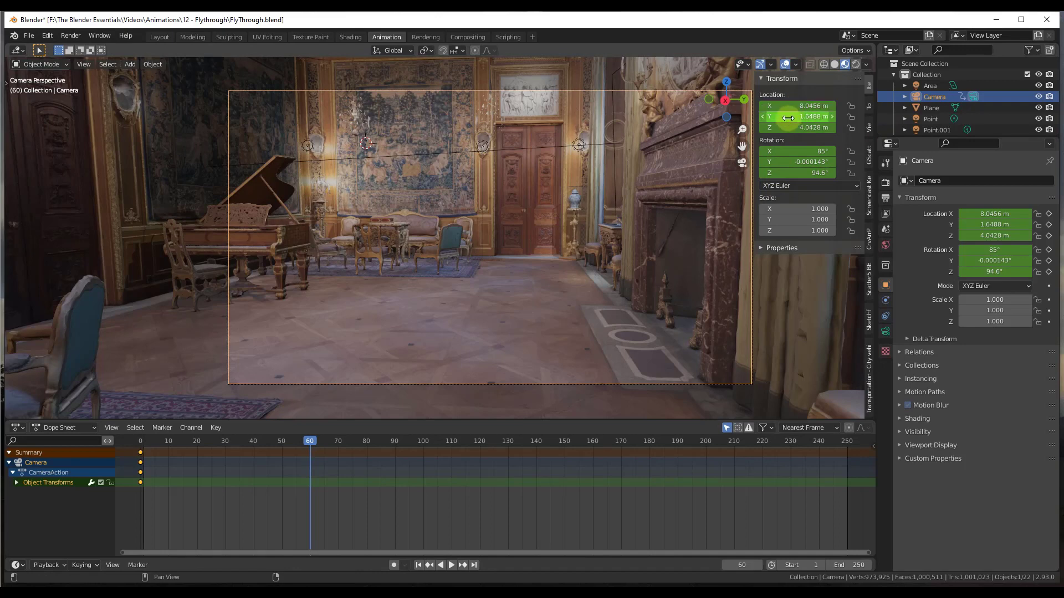
pyautogui.moveTo(788, 118); pyautogui.dragTo(461, 160)
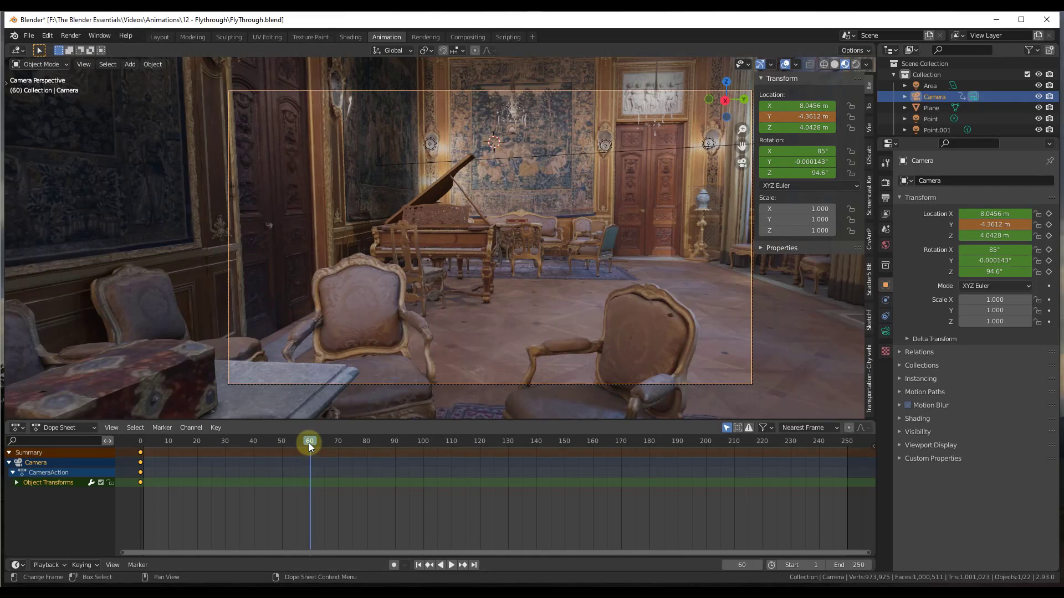
pyautogui.press('i')
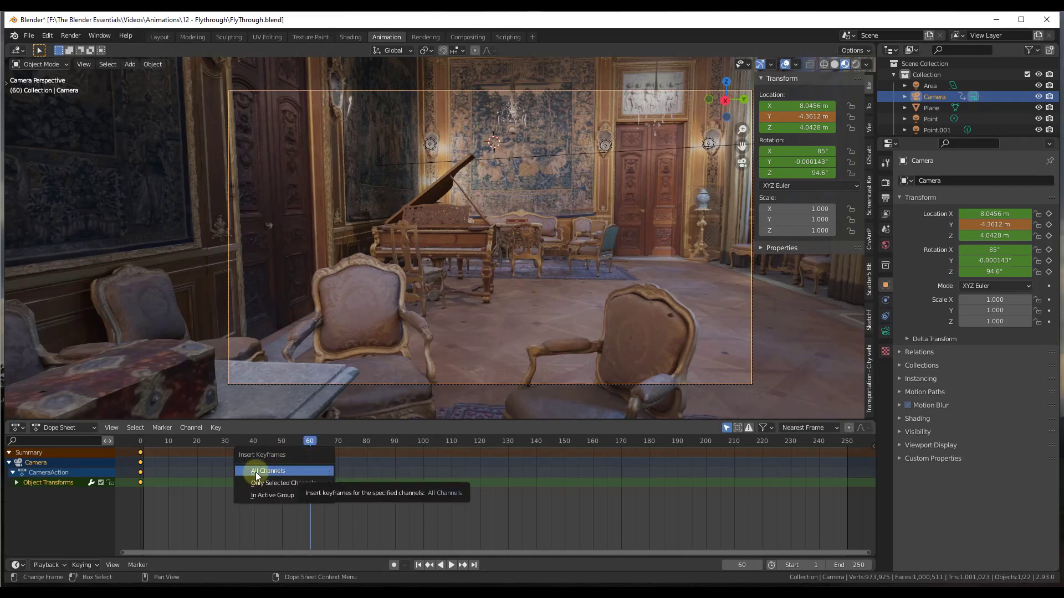
pyautogui.click(270, 470)
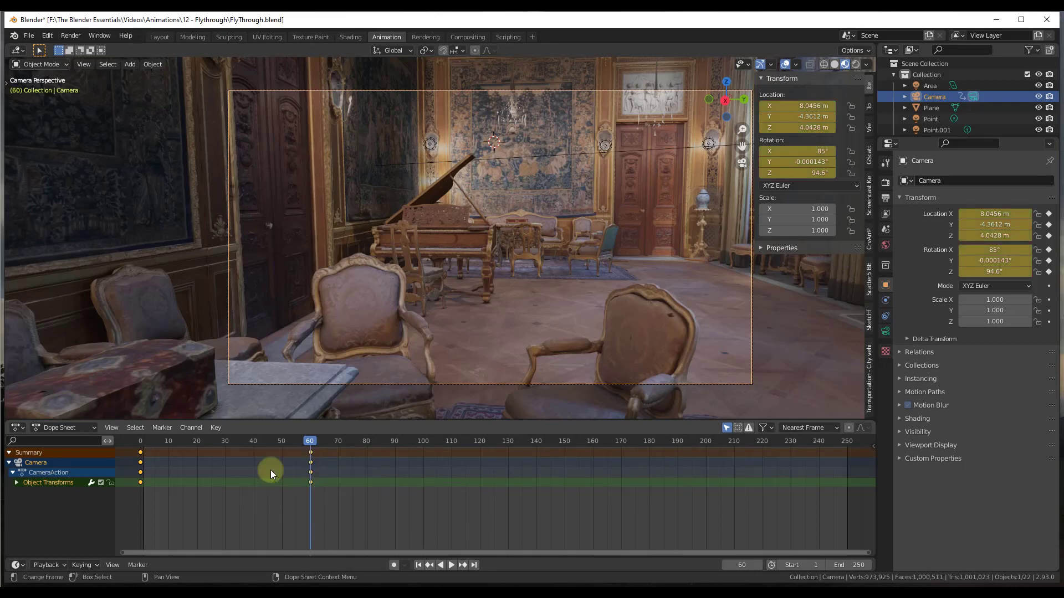
# Play the camera move from the first keyframe and stop it past the second one
pyautogui.moveTo(310, 441); pyautogui.dragTo(141, 455)
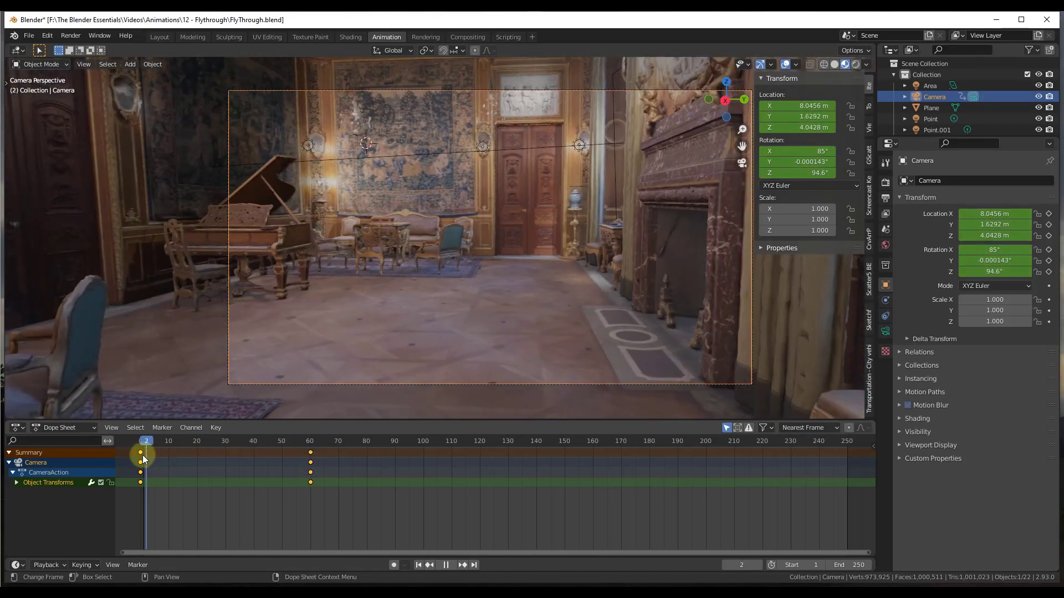
pyautogui.click(446, 565)
pyautogui.click(452, 565)
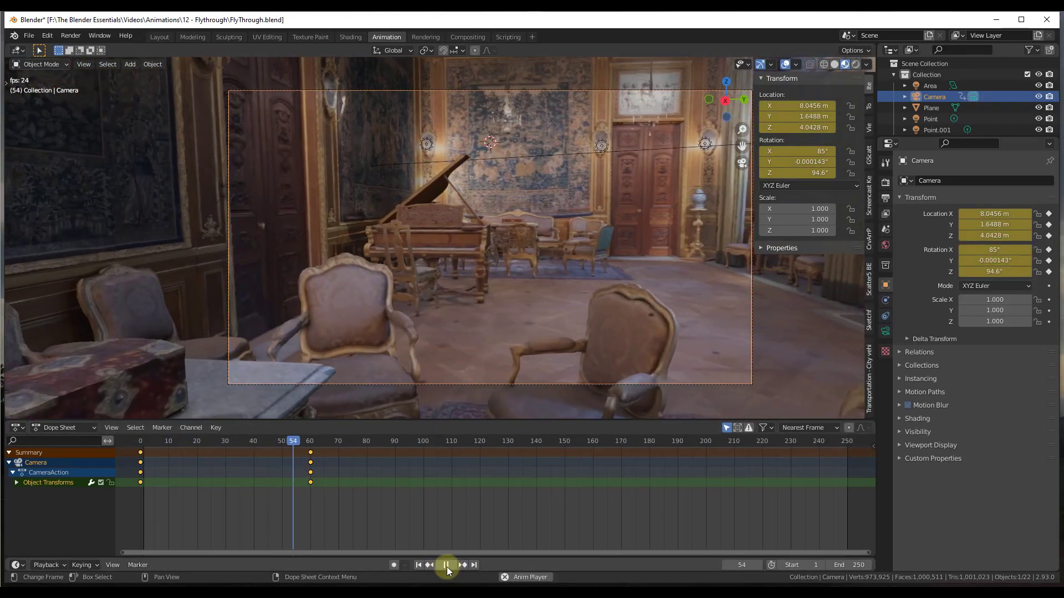
pyautogui.click(446, 565)
# Place the playhead at frame 60 and move the camera's second keyframe to frame 120
pyautogui.click(310, 453)
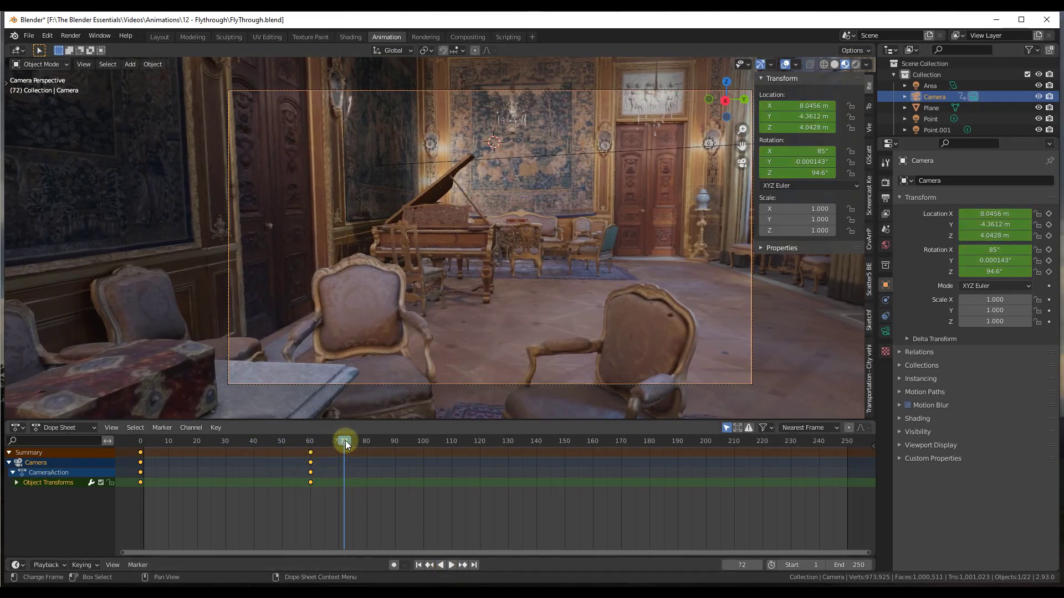
pyautogui.moveTo(346, 440); pyautogui.dragTo(311, 444)
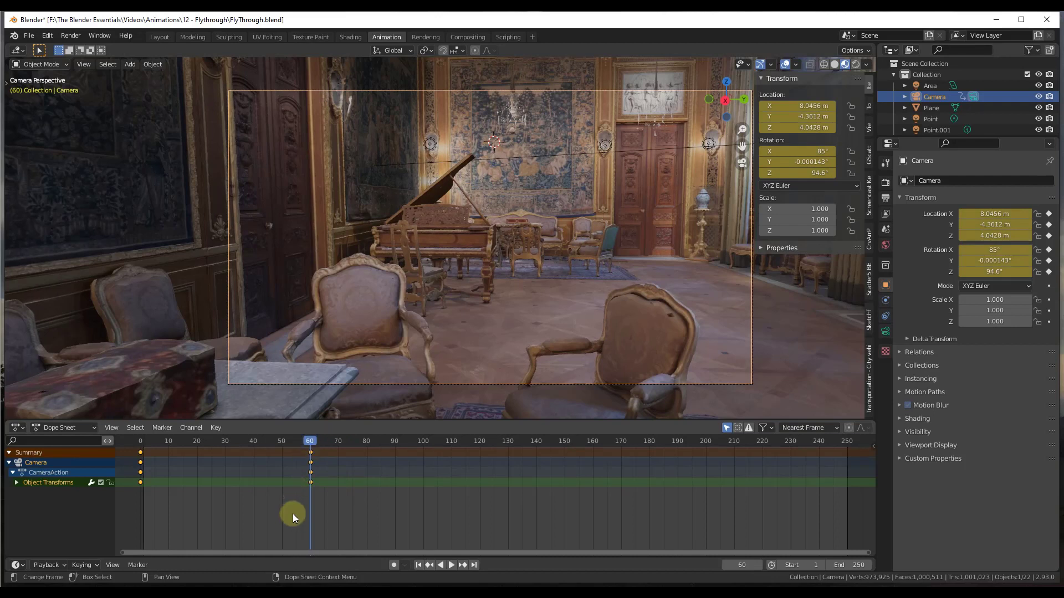
pyautogui.click(292, 513)
pyautogui.moveTo(310, 473); pyautogui.dragTo(480, 467)
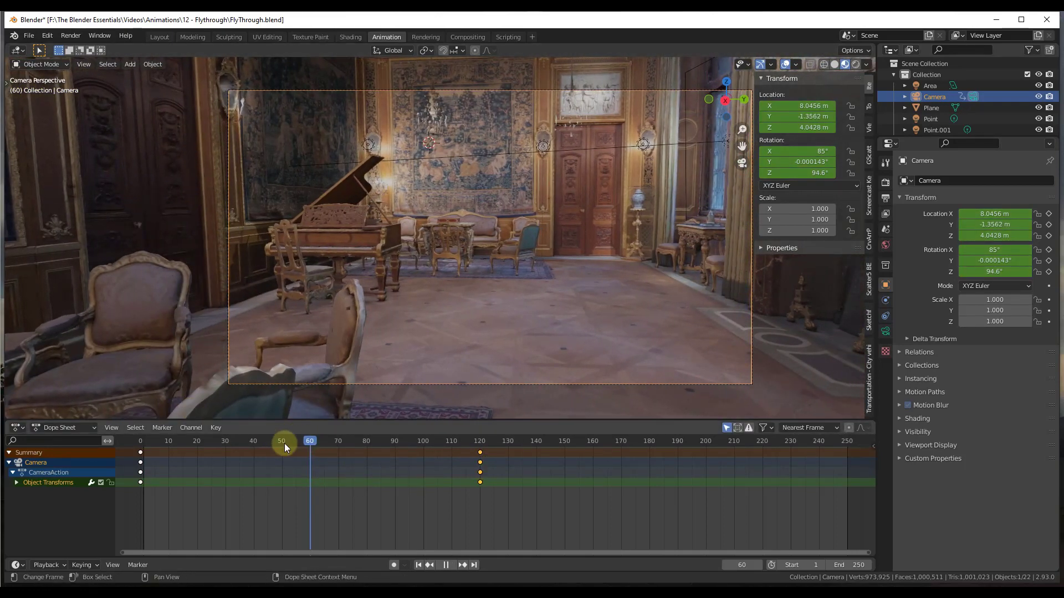
# Play the slower camera move from the start, stop it and return the playhead to frame 0
pyautogui.moveTo(284, 443); pyautogui.dragTo(137, 447)
pyautogui.click(450, 567)
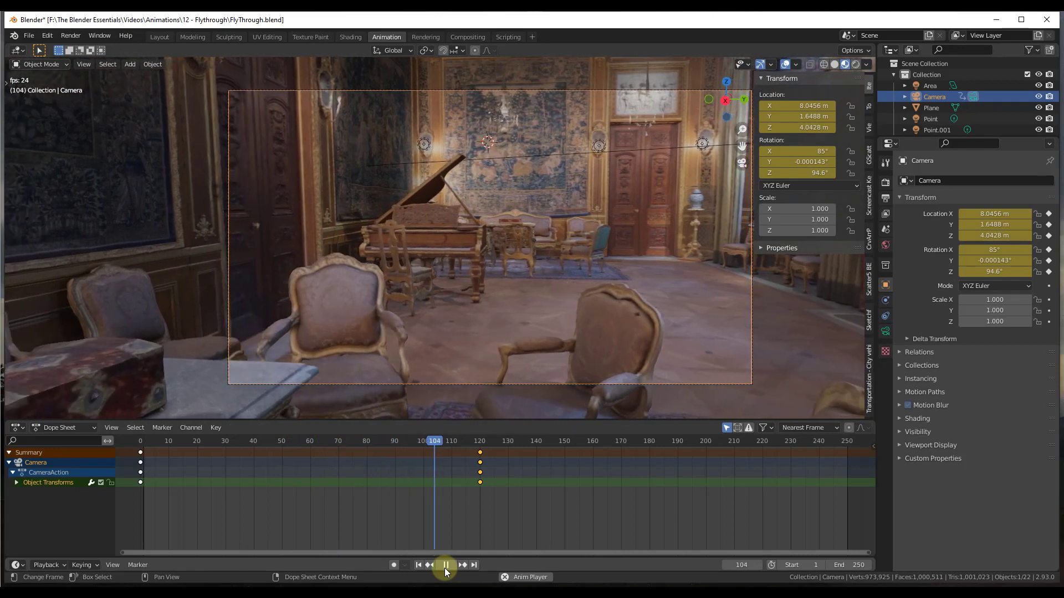
pyautogui.click(445, 568)
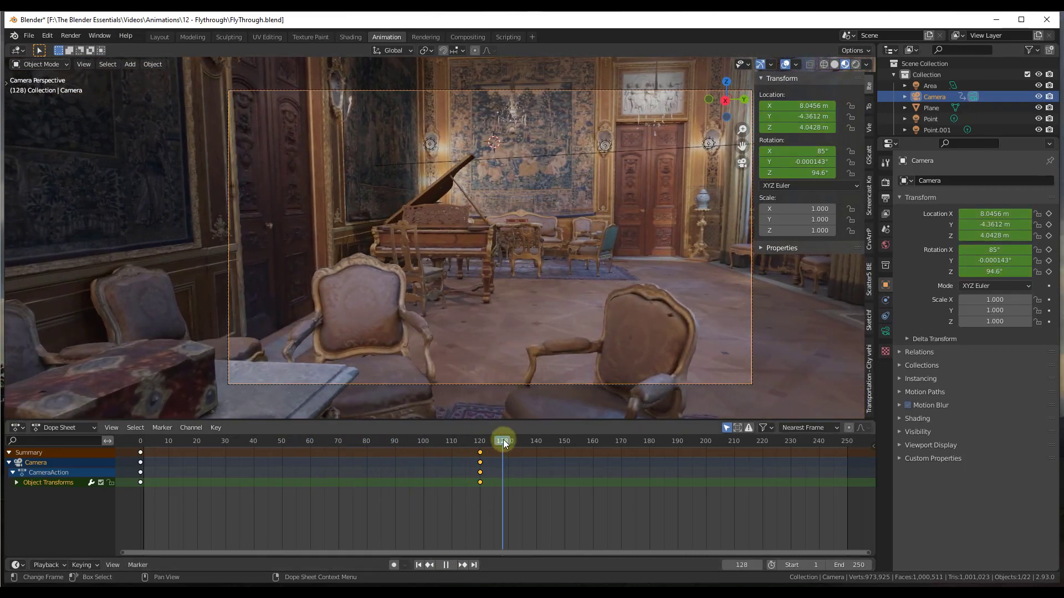
pyautogui.moveTo(504, 443); pyautogui.dragTo(142, 443)
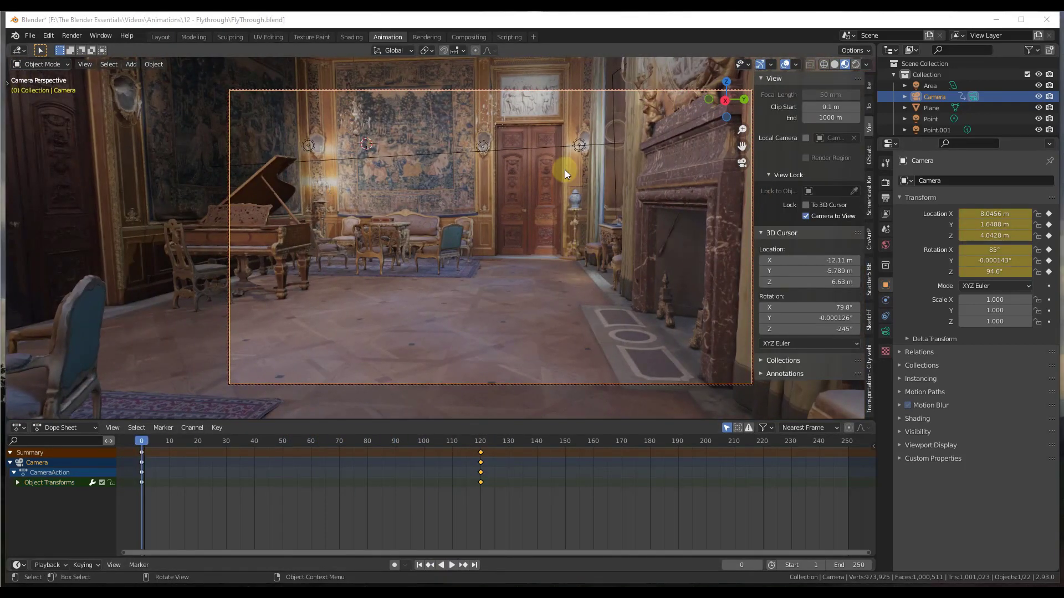
# Try orbiting and panning the camera through the locked view, and delete its keyframe at frame 120
pyautogui.moveTo(530, 253); pyautogui.dragTo(489, 242, button='middle')
pyautogui.moveTo(636, 262)
pyautogui.keyDown('shift'); pyautogui.mouseDown(button='middle')
pyautogui.moveTo(340, 254)
pyautogui.moveTo(516, 244)
pyautogui.moveTo(654, 256)
pyautogui.moveTo(643, 270)
pyautogui.mouseUp(button='middle'); pyautogui.keyUp('shift')
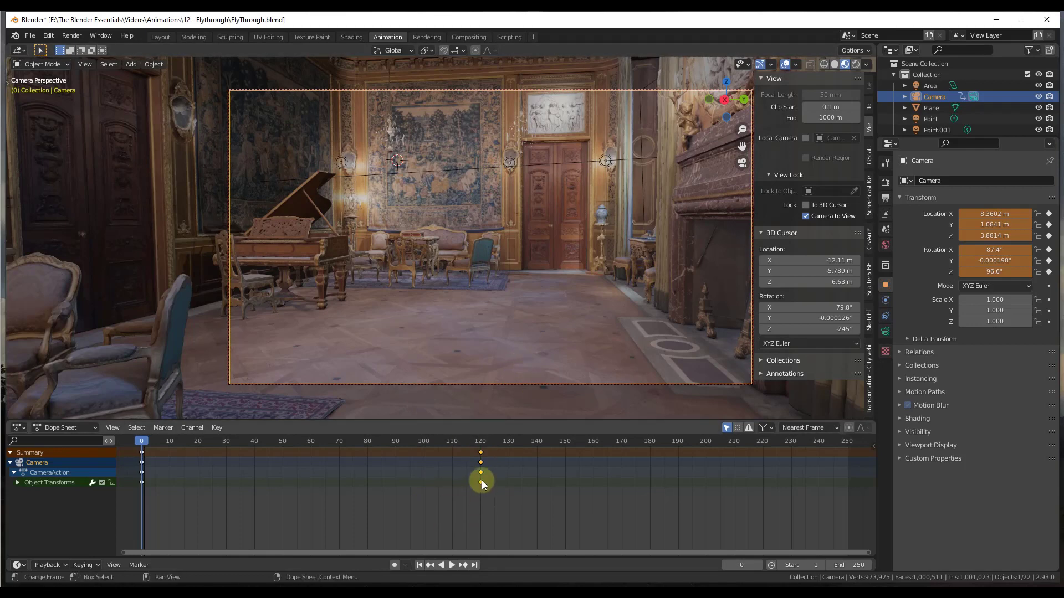
pyautogui.press('Delete')
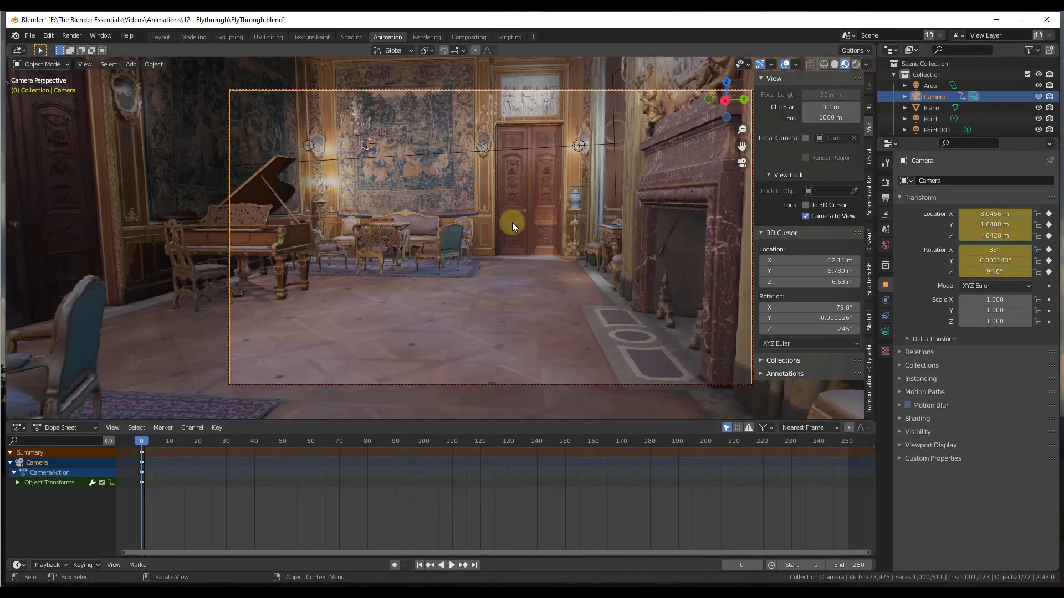
# Try moving the camera through the locked view to a close side view of the grand piano, and discard that pose
pyautogui.moveTo(525, 233); pyautogui.dragTo(421, 320, button='middle')
pyautogui.scroll(-4, 507, 291)
pyautogui.scroll(-3, 609, 284)
pyautogui.scroll(5, 625, 304)
pyautogui.press('space')
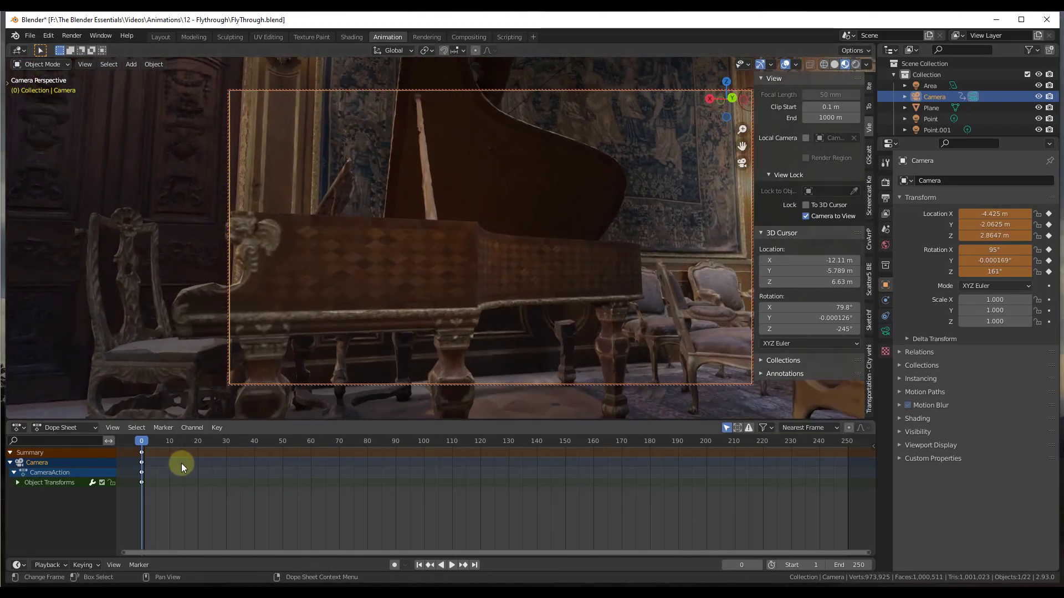
pyautogui.press('space')
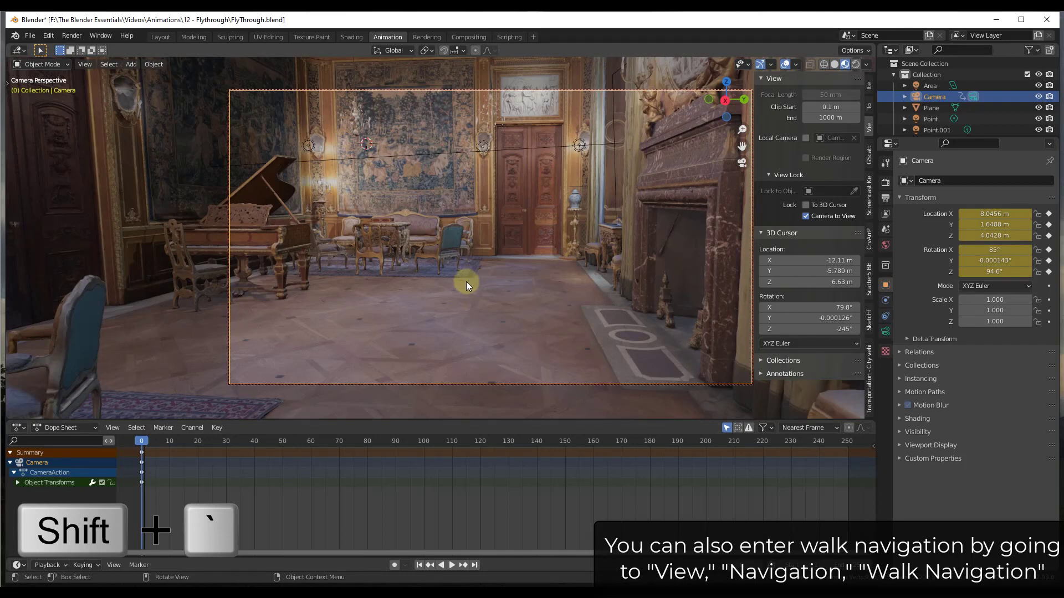
# Try moving the camera to a view of the grand piano in Walk Navigation, and discard that pose
pyautogui.press('shift')
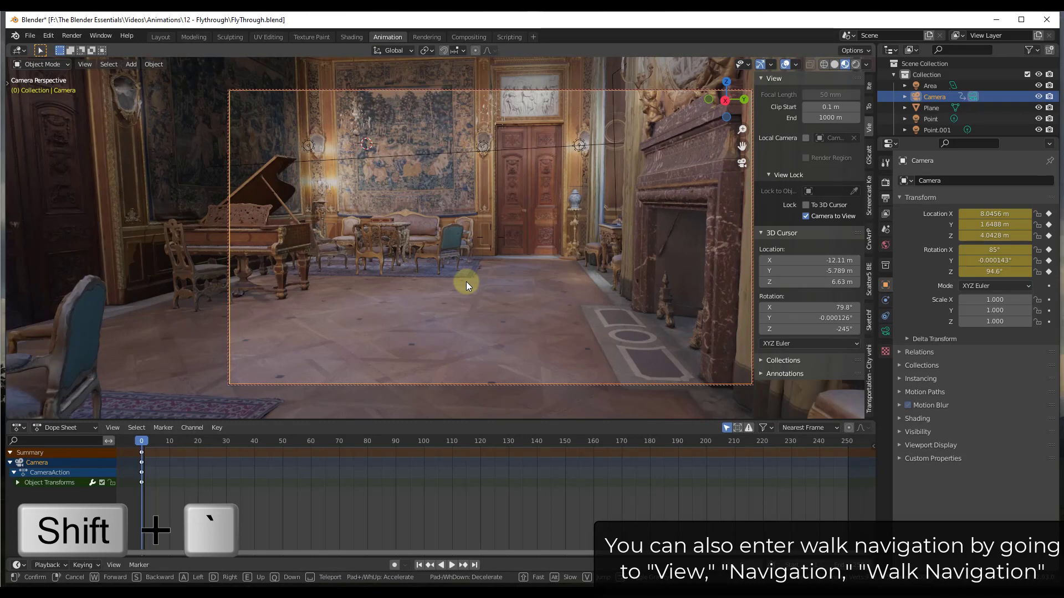
pyautogui.hotkey('shift', '`')
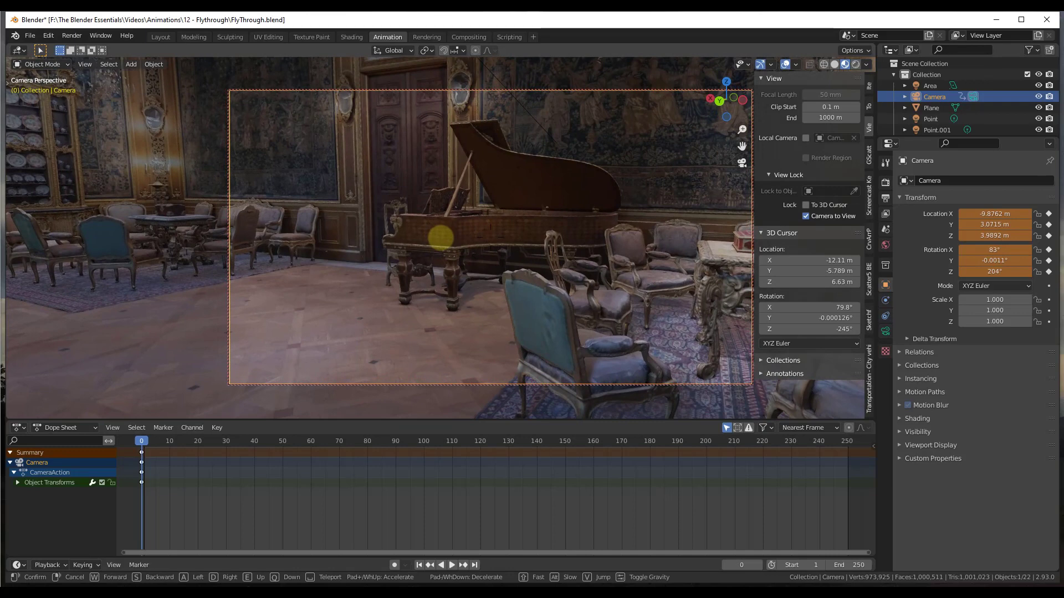
pyautogui.rightClick(440, 239)
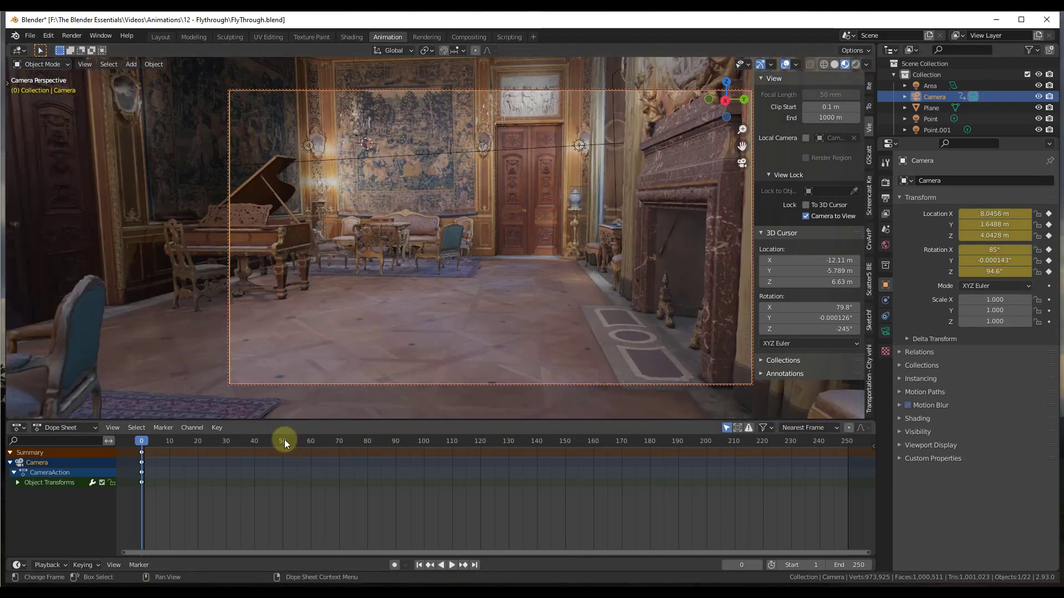
# At frame 120, walk the camera past the grand piano to a view behind the teal chairs in Walk Navigation, and keyframe all channels
pyautogui.moveTo(284, 439); pyautogui.dragTo(480, 450)
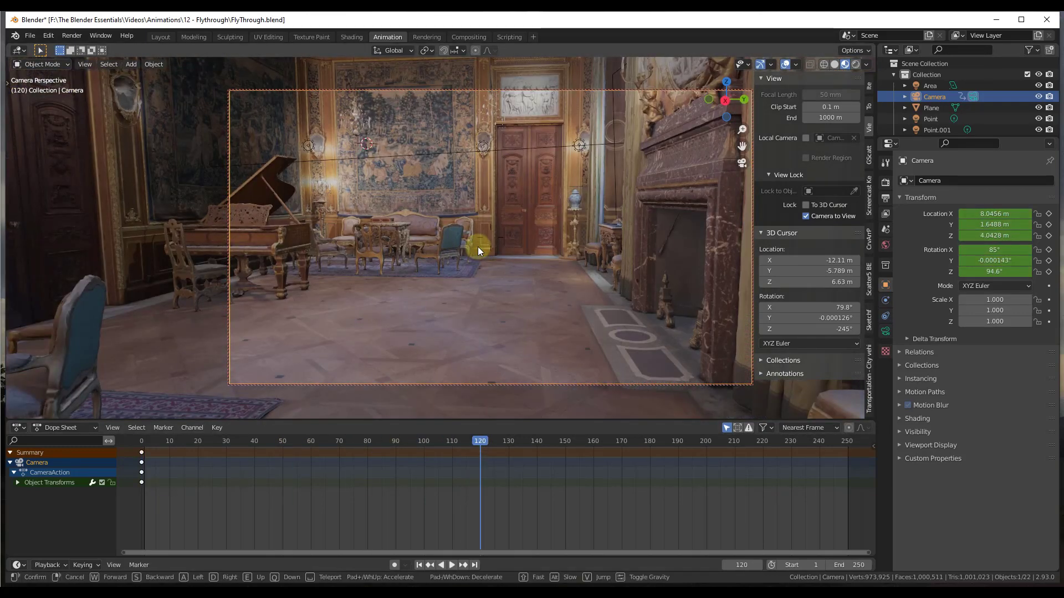
pyautogui.hotkey('shift', '`')
pyautogui.press('w')
pyautogui.press('d')
pyautogui.press('w')
pyautogui.press('d')
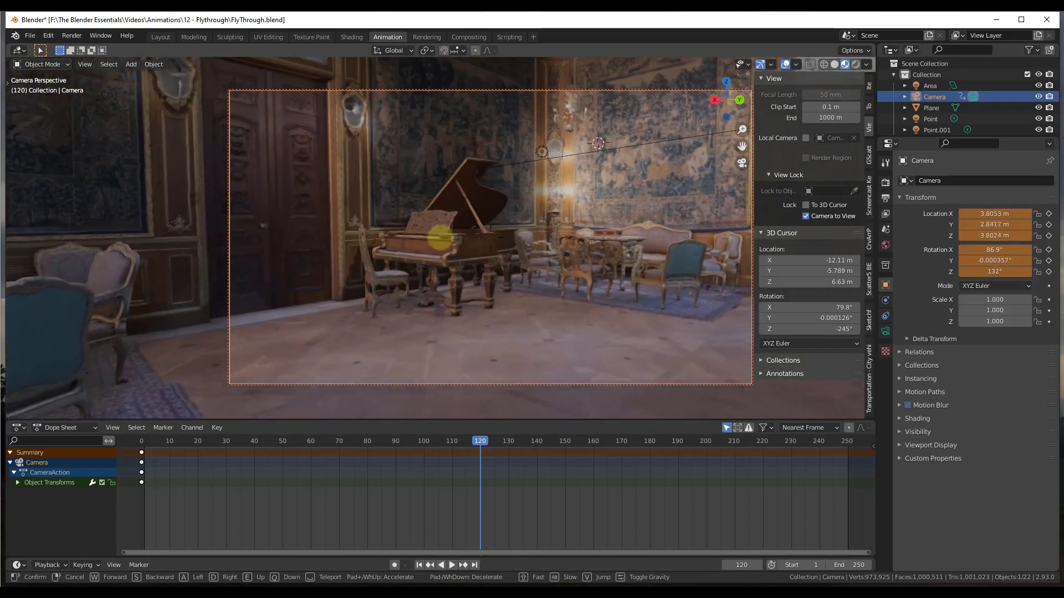
pyautogui.press('w')
pyautogui.press('d')
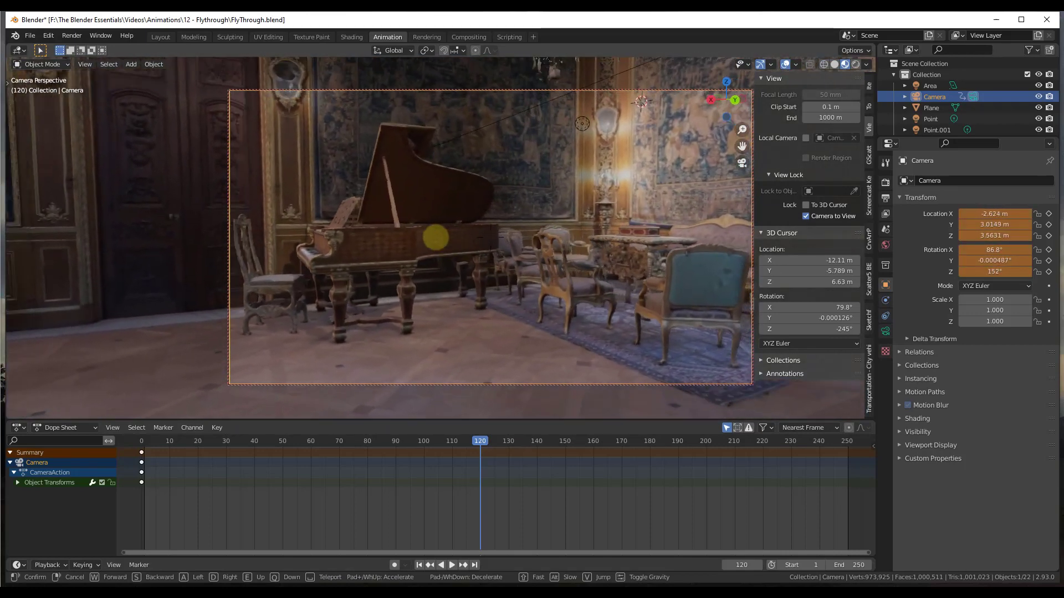
pyautogui.press('w')
pyautogui.press('d')
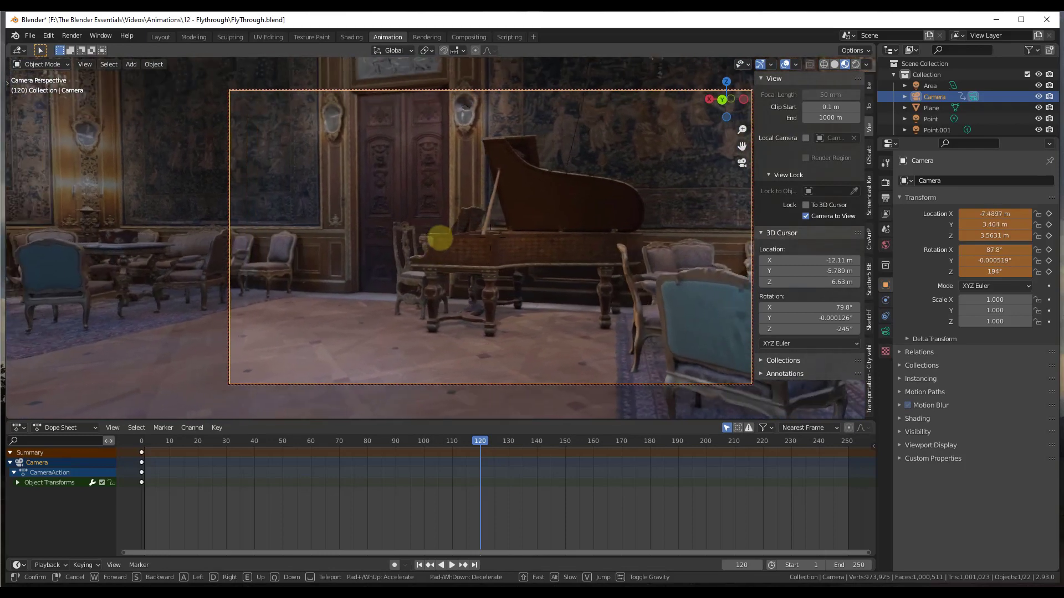
pyautogui.press('d')
pyautogui.press('s')
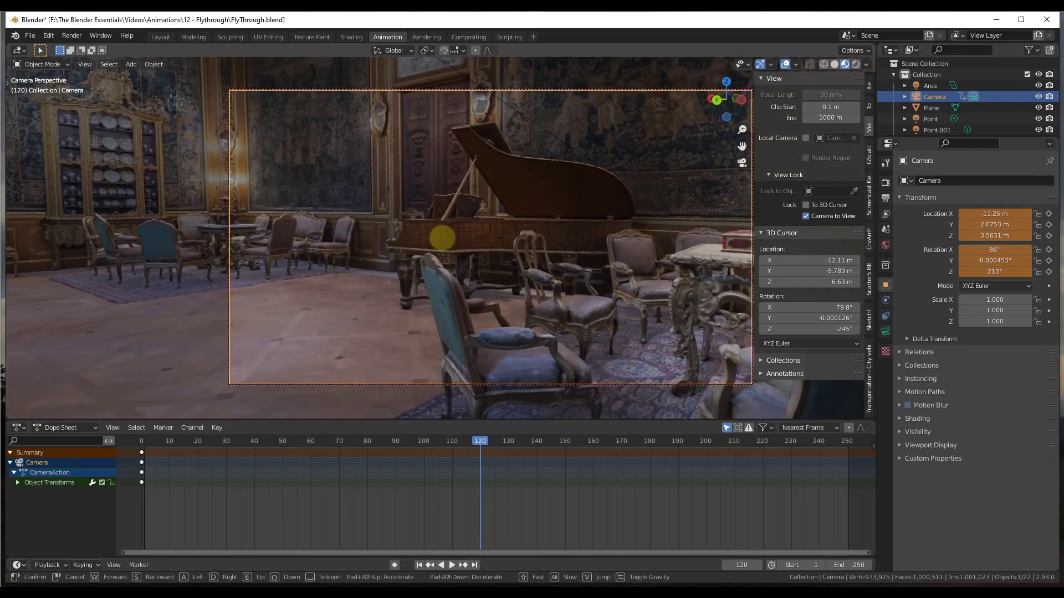
pyautogui.click(441, 242)
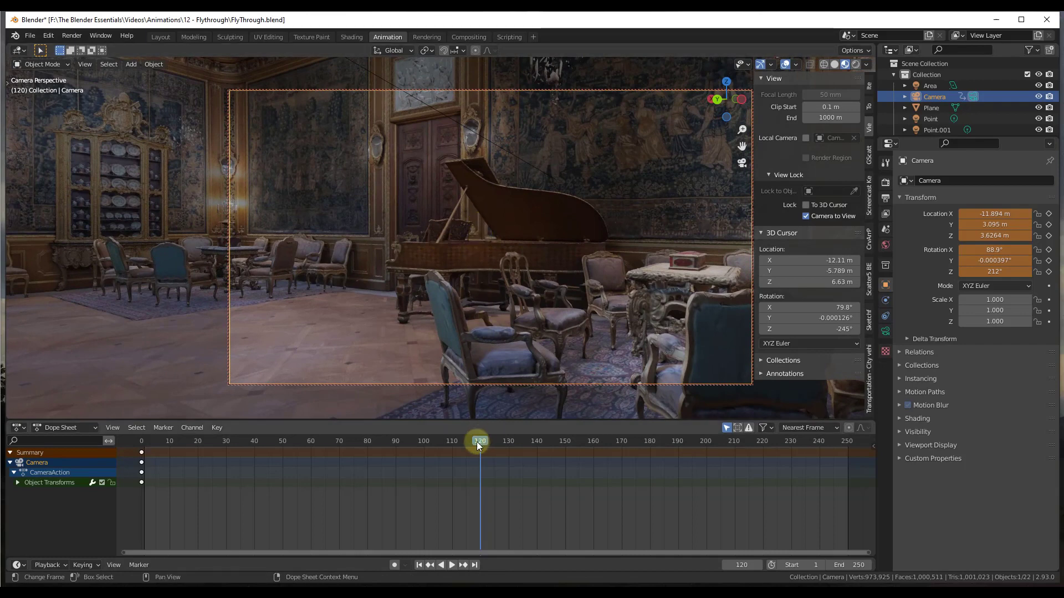
pyautogui.press('i')
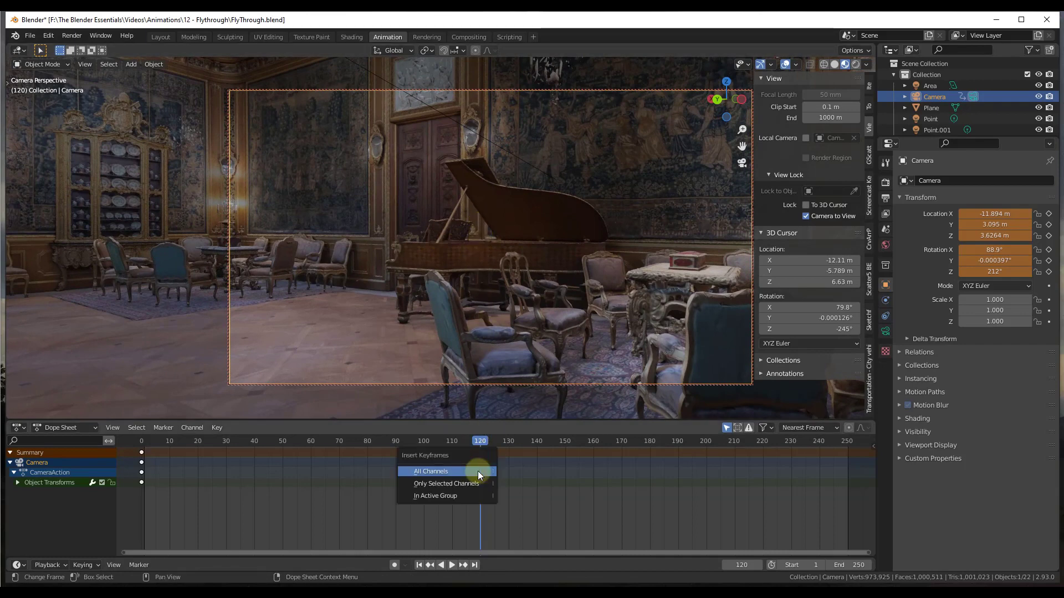
pyautogui.click(477, 471)
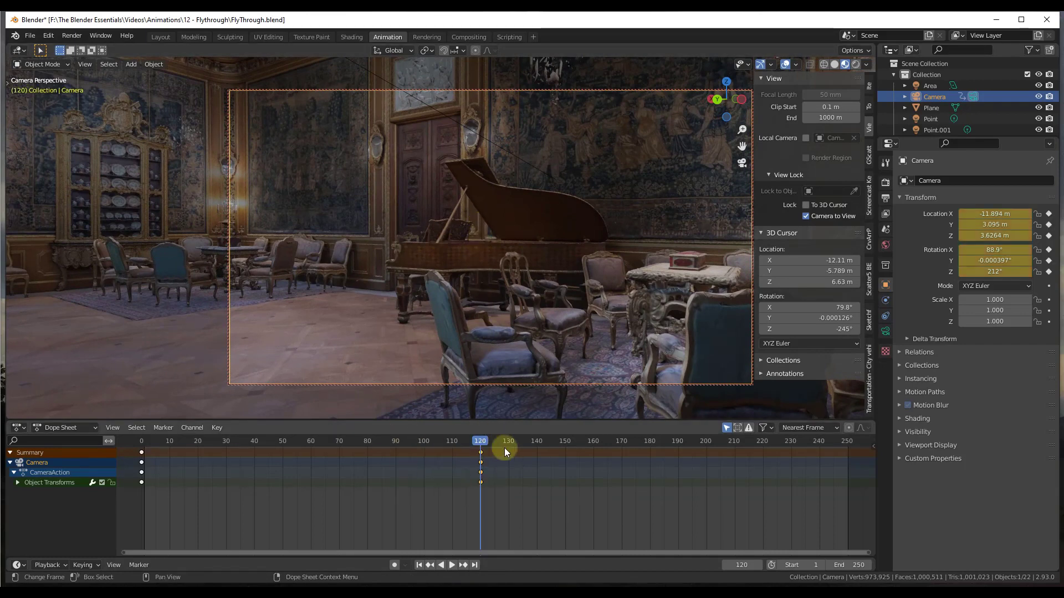
# Play the walked camera move from frame 0, stop it and undo the keyframe at frame 120
pyautogui.moveTo(483, 444); pyautogui.dragTo(142, 450)
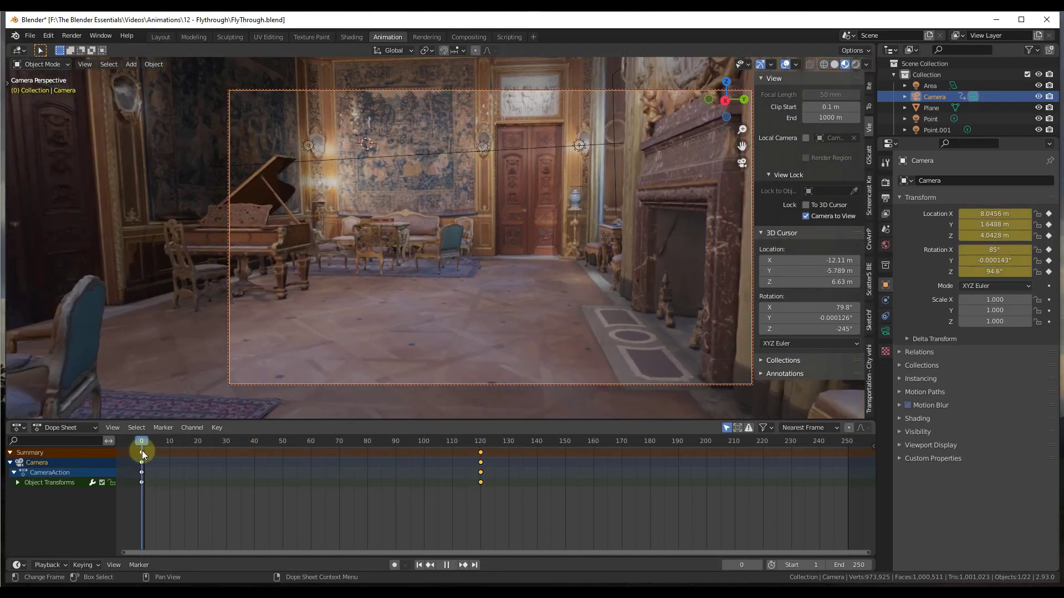
pyautogui.click(447, 565)
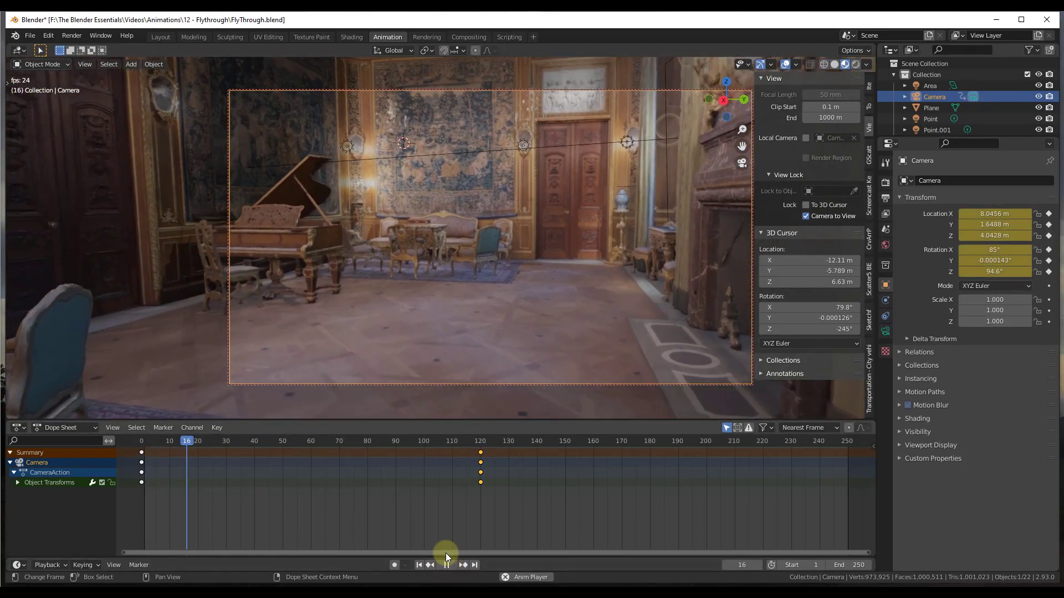
pyautogui.press('space')
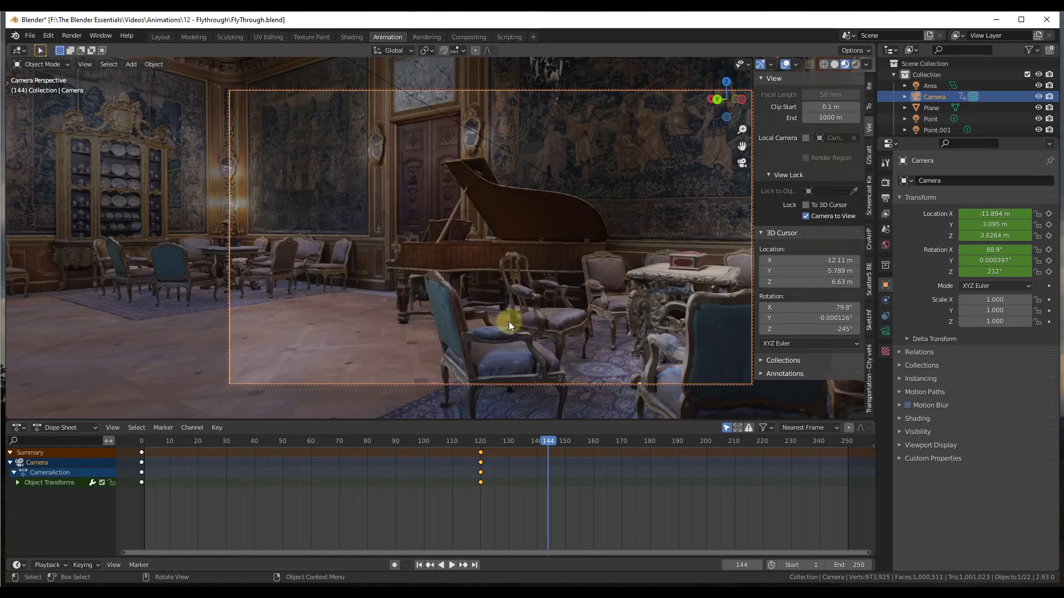
pyautogui.hotkey('ctrl', 'z')
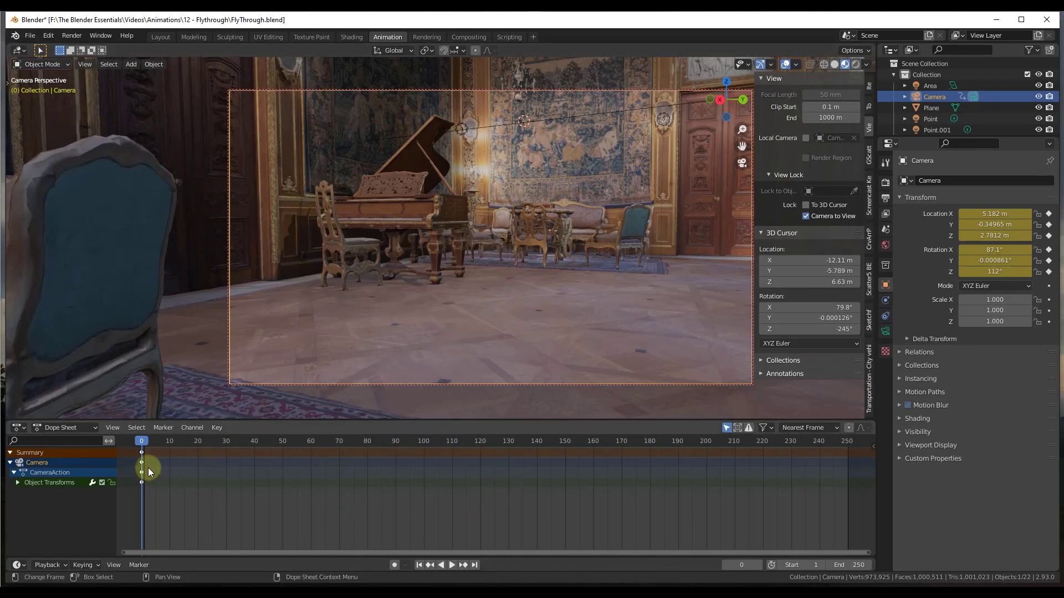
# Turn on Auto Keying and start playing the animation from frame 0
pyautogui.click(395, 565)
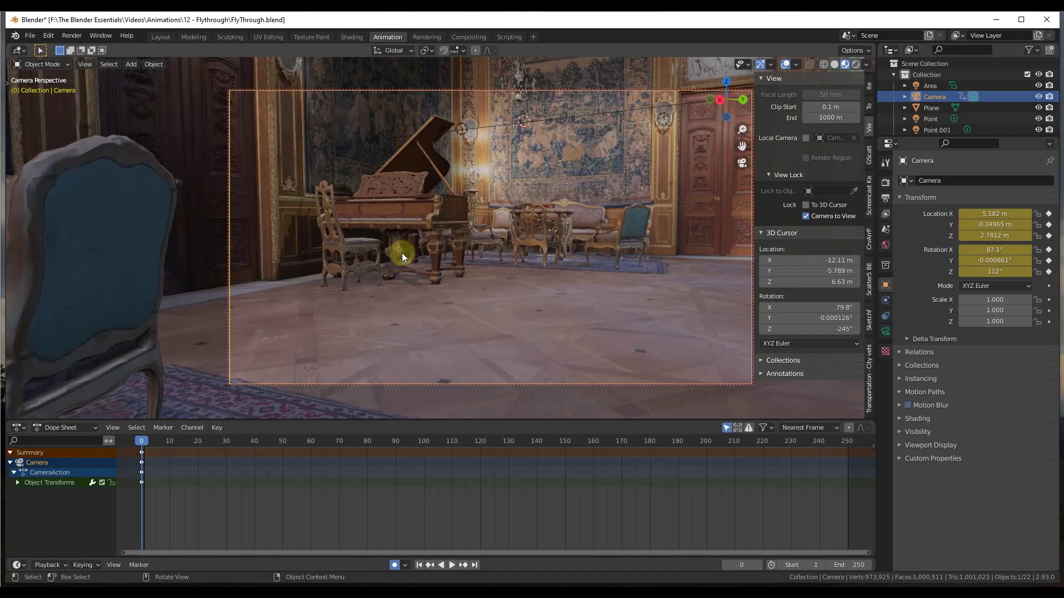
pyautogui.click(452, 565)
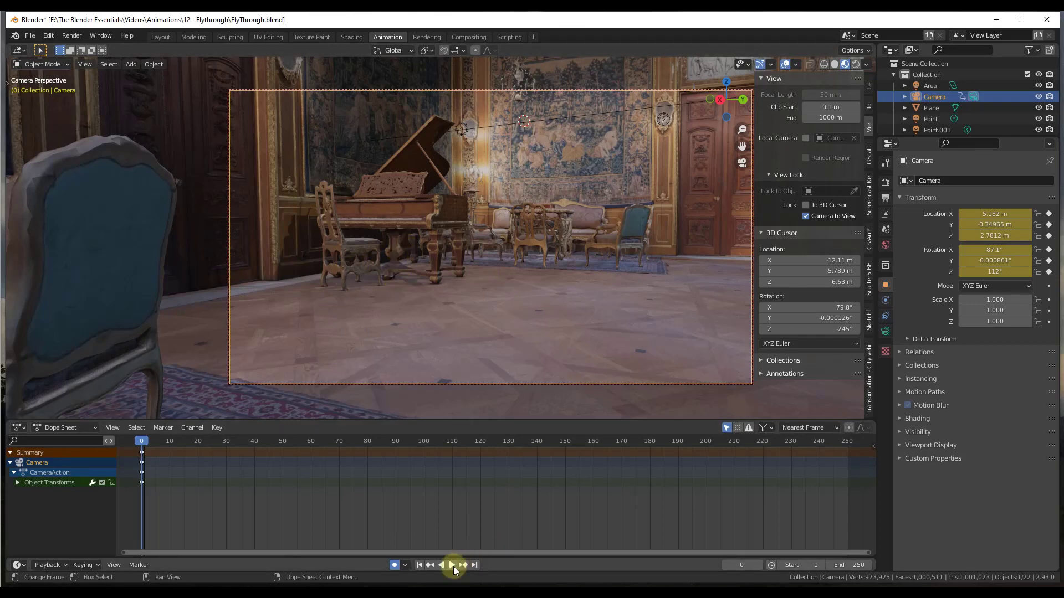
pyautogui.click(452, 565)
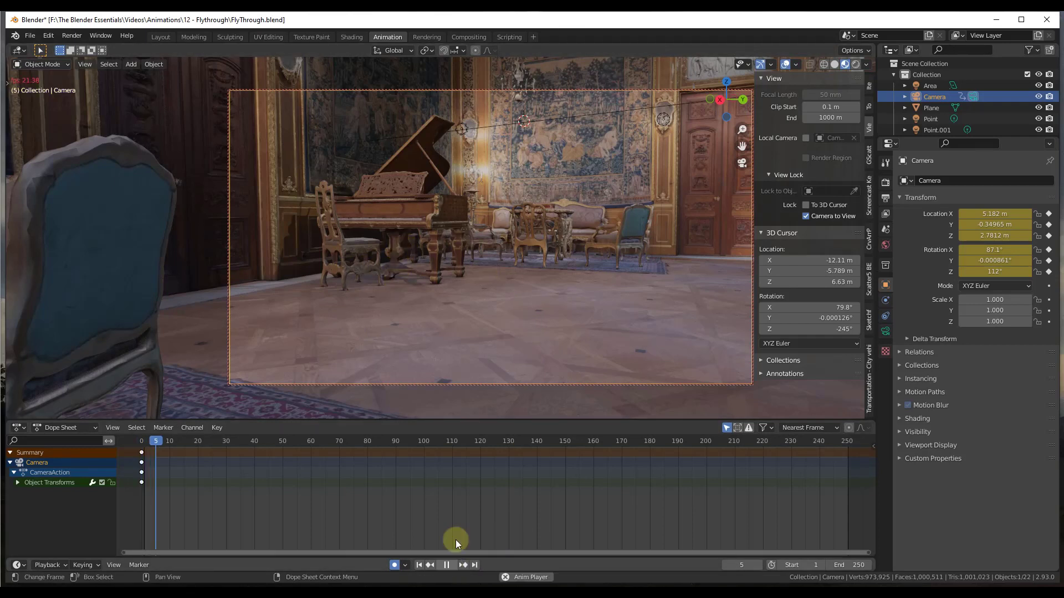
# Record camera keyframes during playback by walking the camera past the piano in Walk Navigation, confirm the pose and stop playback
pyautogui.hotkey('shift', '`')
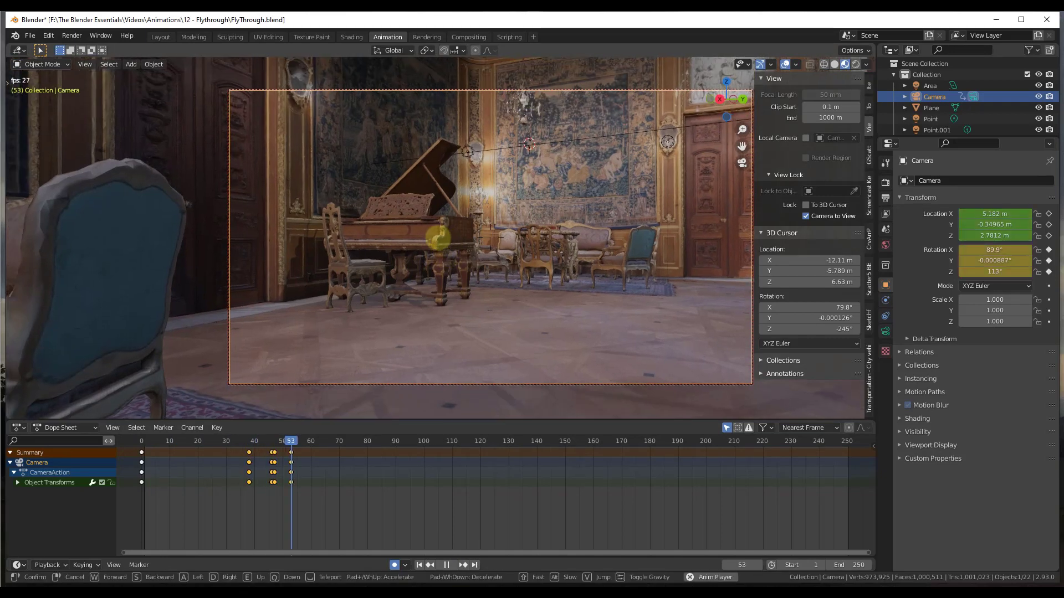
pyautogui.press('d')
pyautogui.press('w')
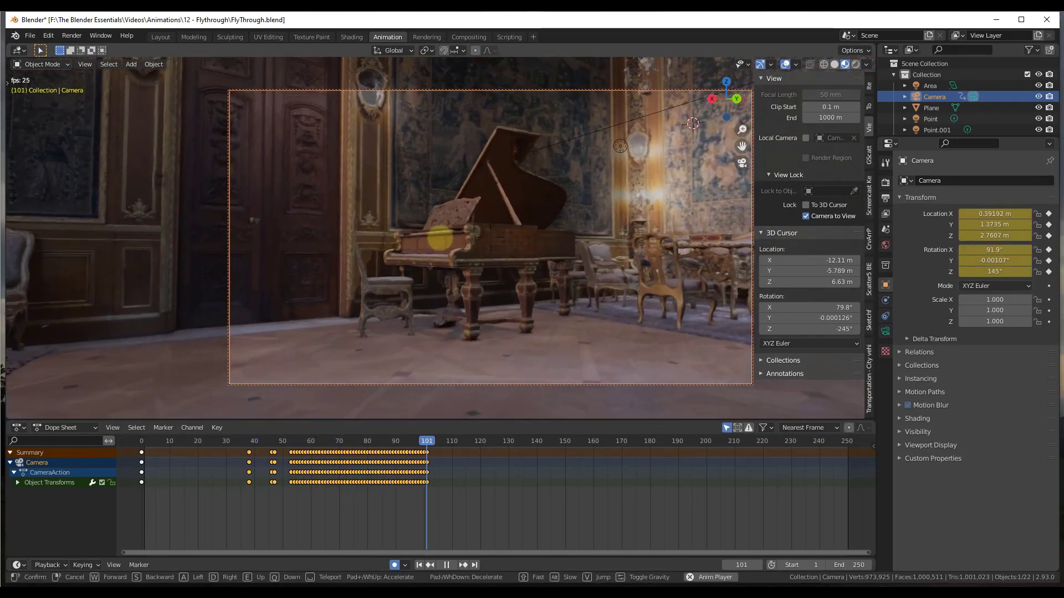
pyautogui.press('d')
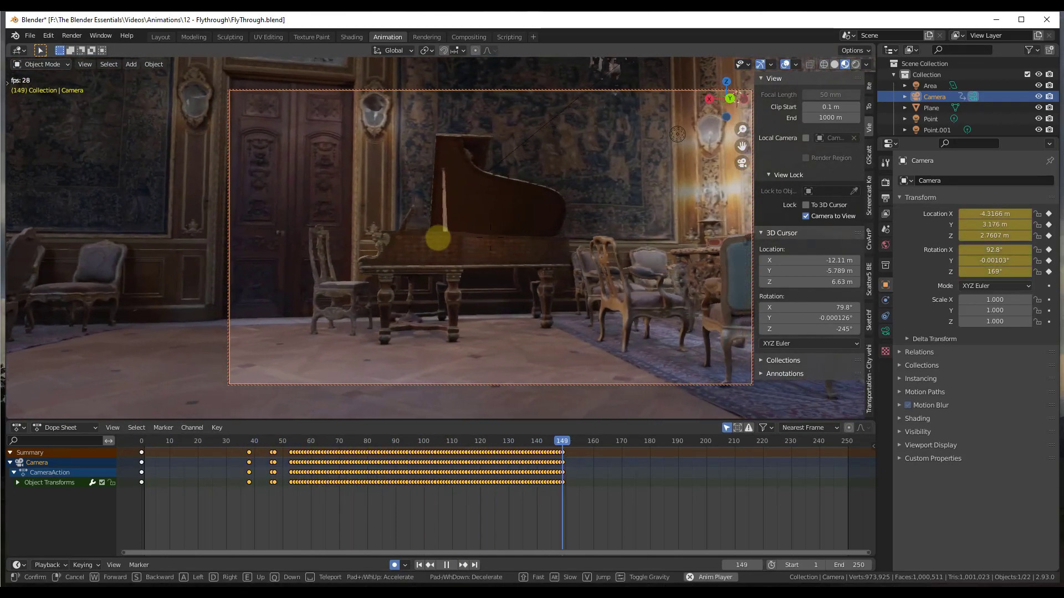
pyautogui.press('d')
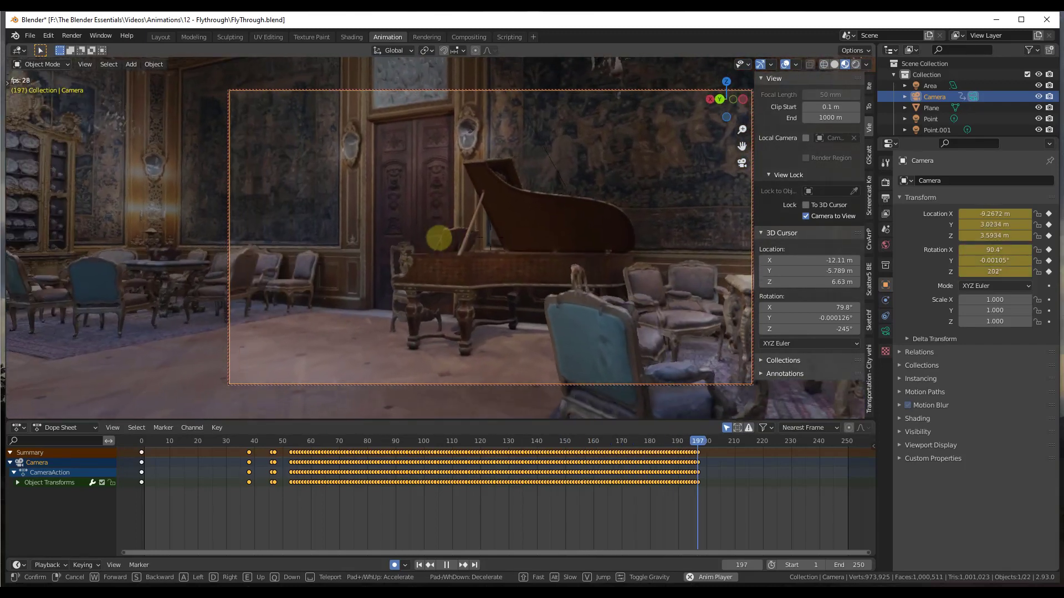
pyautogui.press('s')
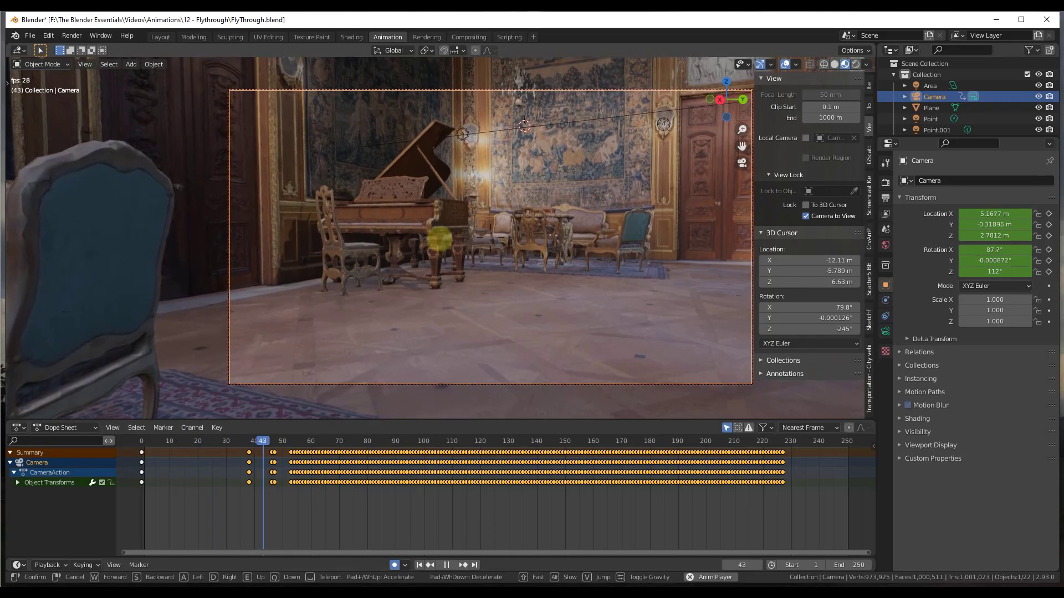
pyautogui.click(440, 239)
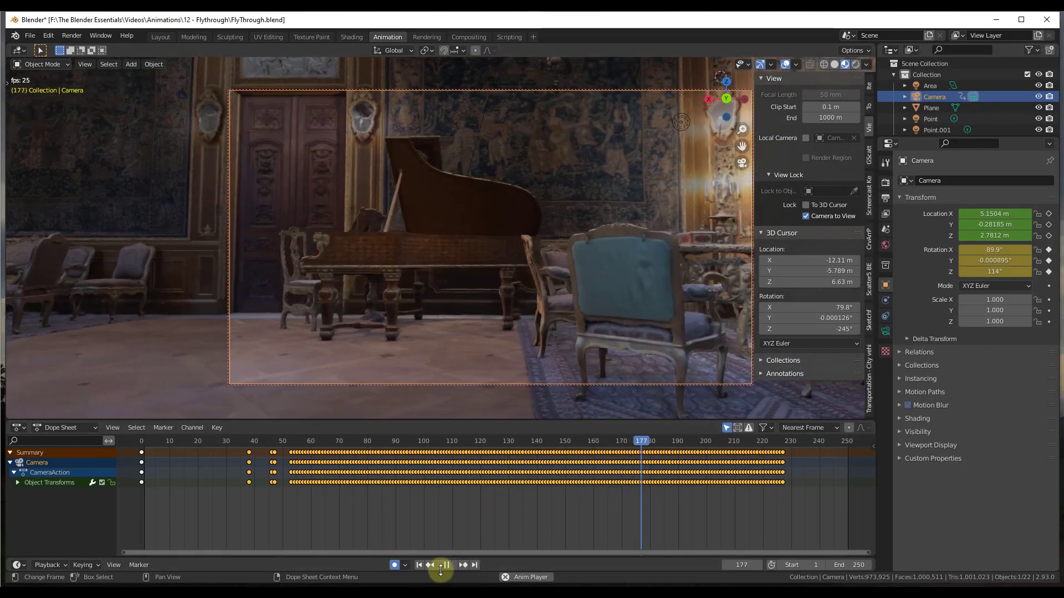
pyautogui.click(447, 565)
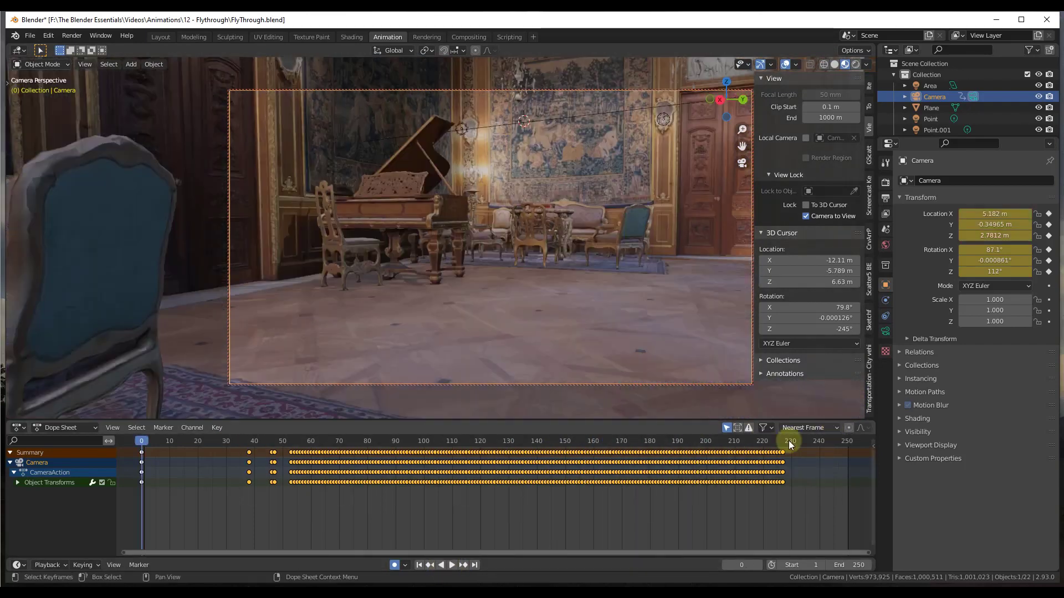
# Delete the camera's recorded keyframes after frame 0, undoing the mistaken deletion of the camera itself and restoring the camera view
pyautogui.press('Delete')
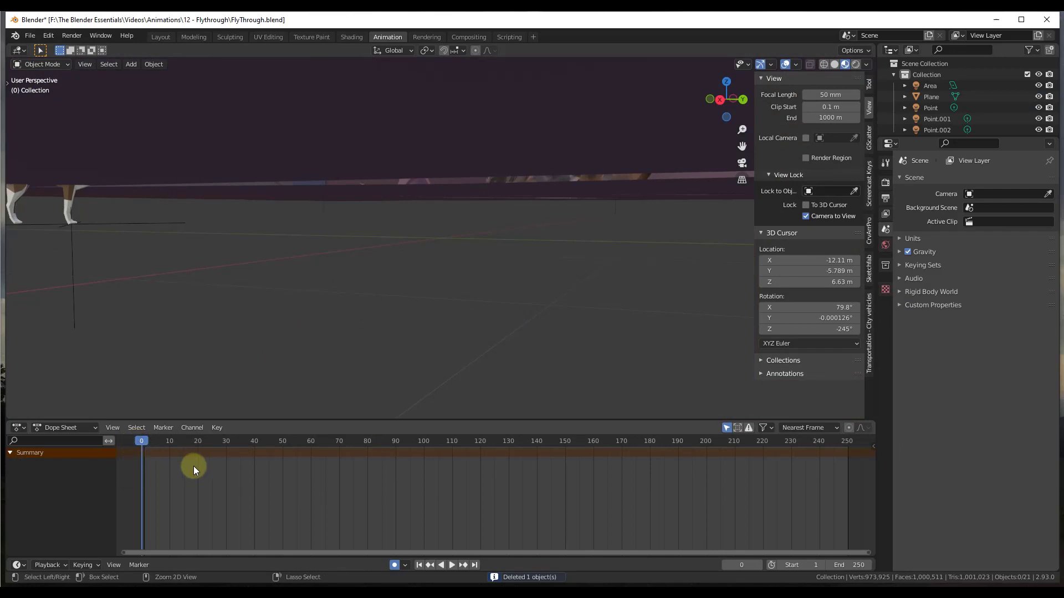
pyautogui.hotkey('ctrl', 'z')
pyautogui.moveTo(204, 489); pyautogui.dragTo(820, 442)
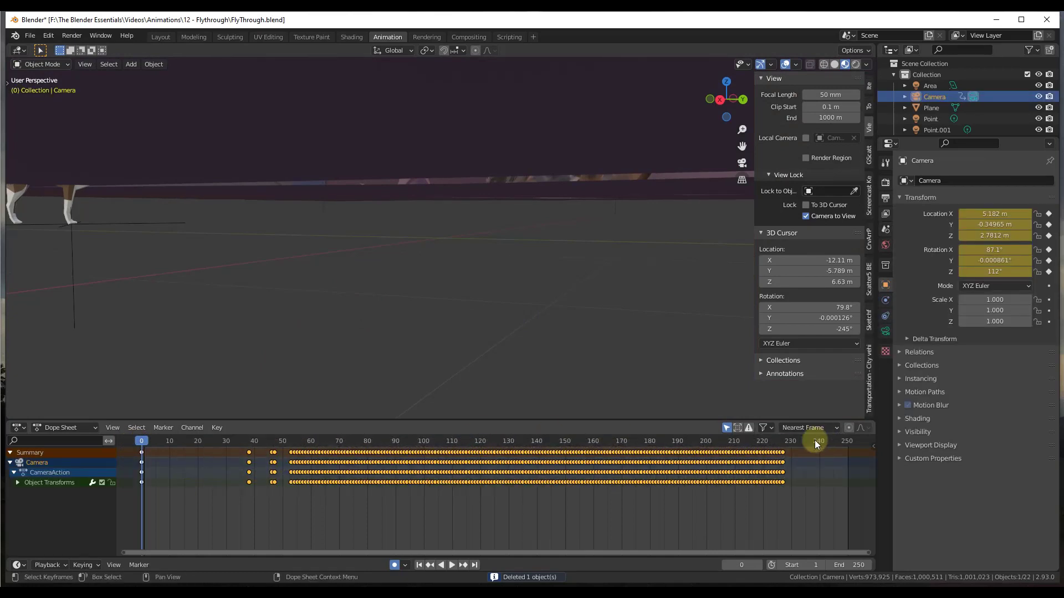
pyautogui.scroll(-5, 508, 202)
pyautogui.press('KP_0')
pyautogui.press('Delete')
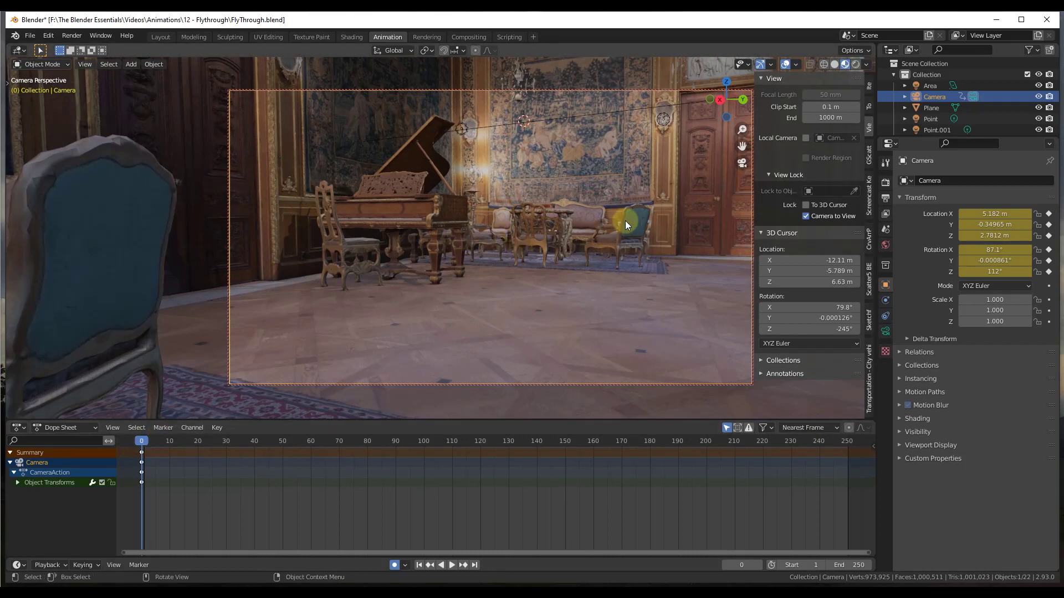
# With Auto Keying off, pose the camera through the locked view at frame 120 to face the piano's side, and keyframe all channels
pyautogui.click(432, 442)
pyautogui.press('space')
pyautogui.press('space')
pyautogui.moveTo(484, 391); pyautogui.dragTo(606, 232, button='middle')
pyautogui.scroll(5, 607, 232)
pyautogui.moveTo(518, 257); pyautogui.dragTo(380, 264, button='middle')
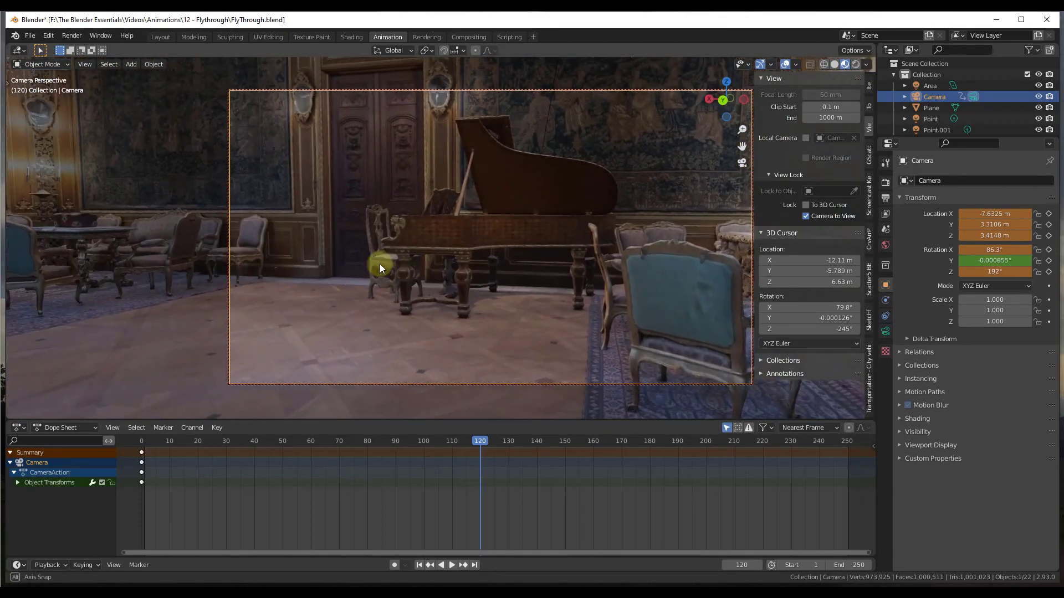
pyautogui.press('i')
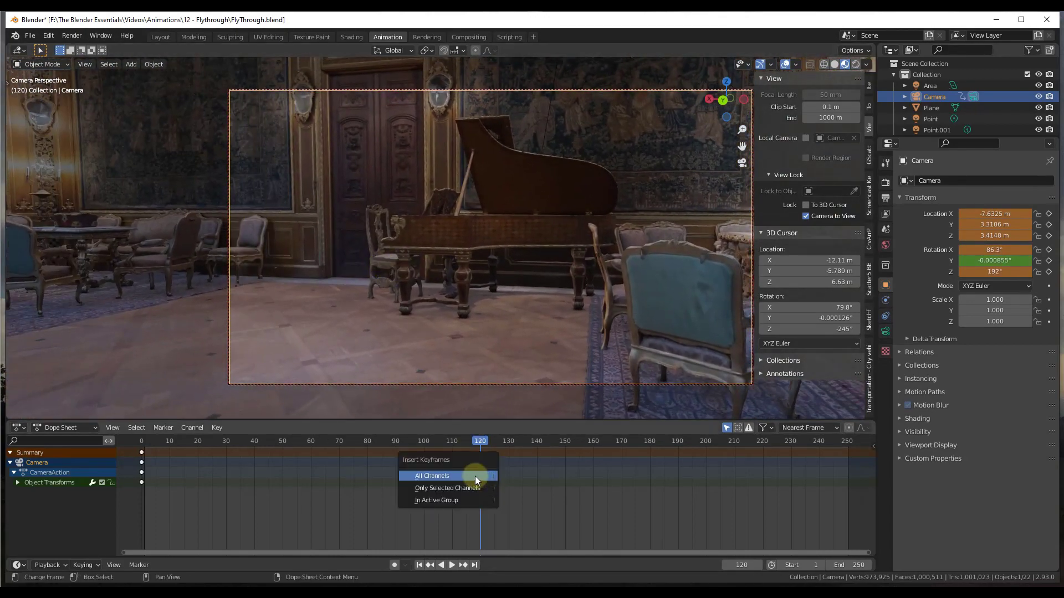
pyautogui.click(474, 477)
# Return to frame 0 and play the camera move from the start several times to review it
pyautogui.hotkey('shift', 'ctrl', 'space')
pyautogui.click(143, 451)
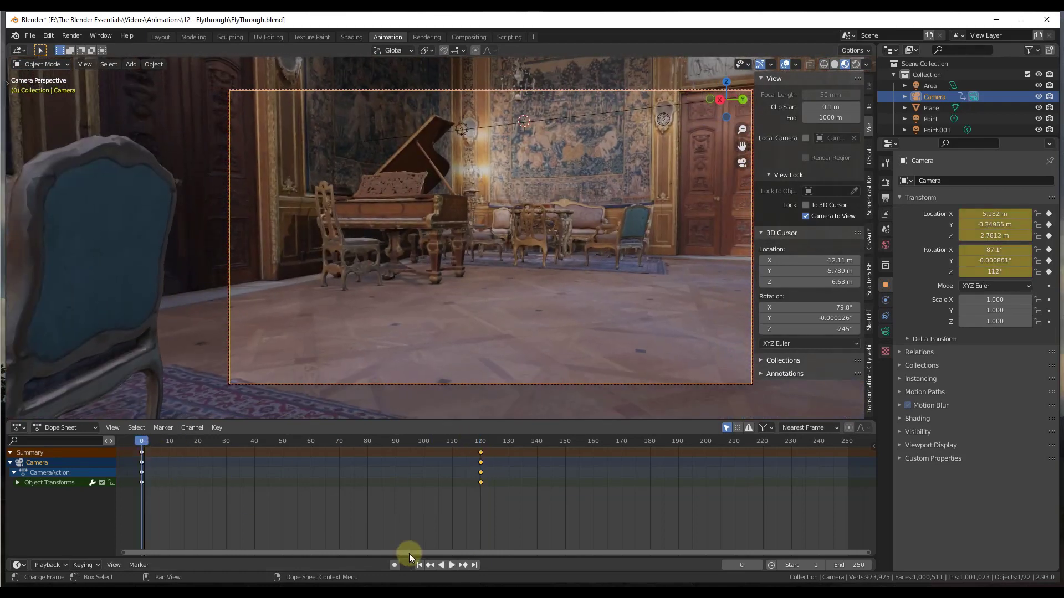
pyautogui.click(451, 568)
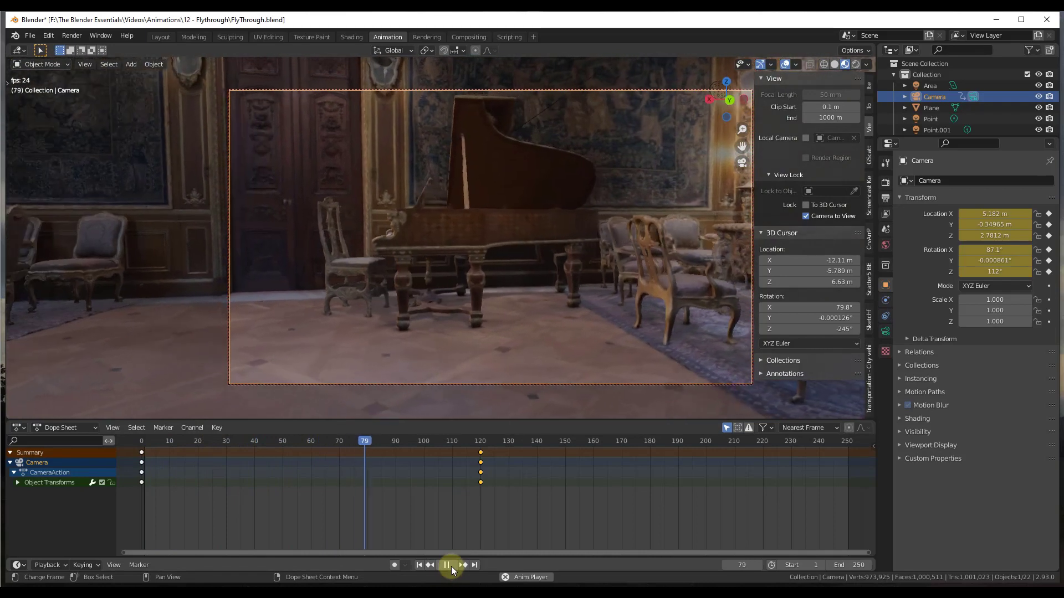
pyautogui.moveTo(474, 447); pyautogui.dragTo(135, 443)
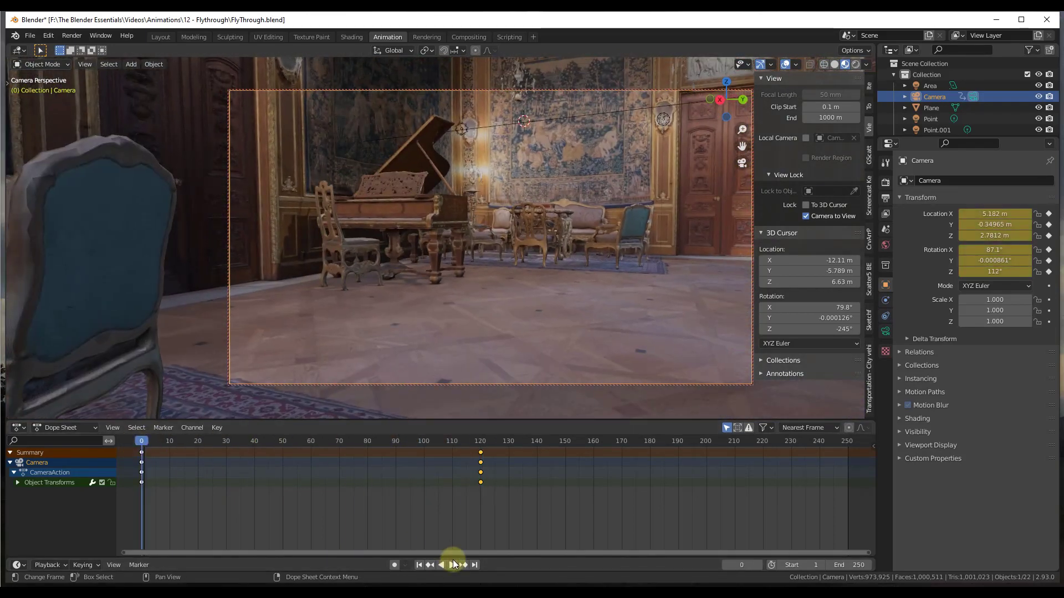
pyautogui.click(450, 566)
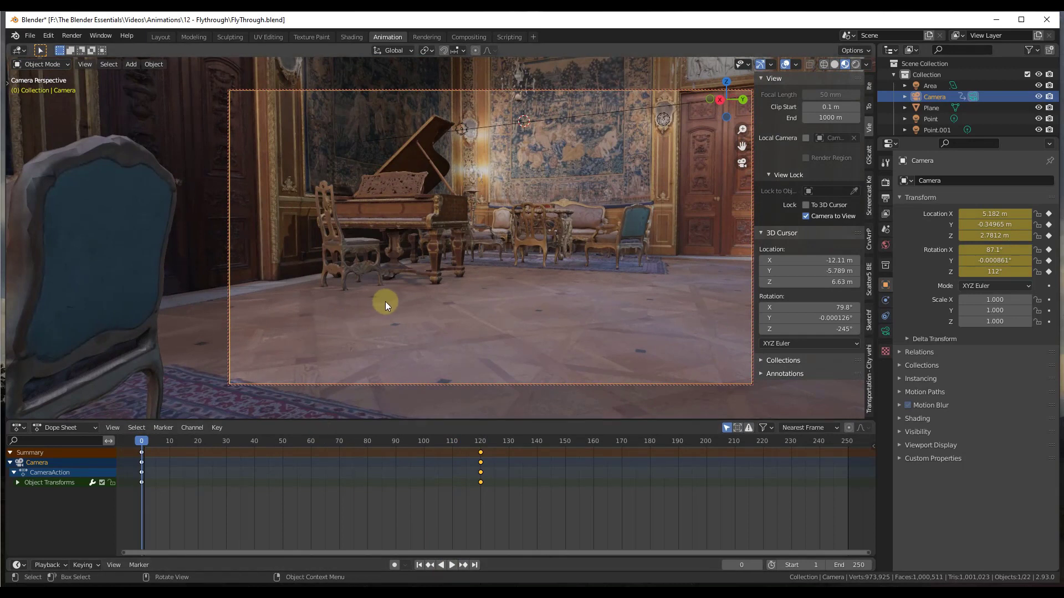
pyautogui.click(454, 566)
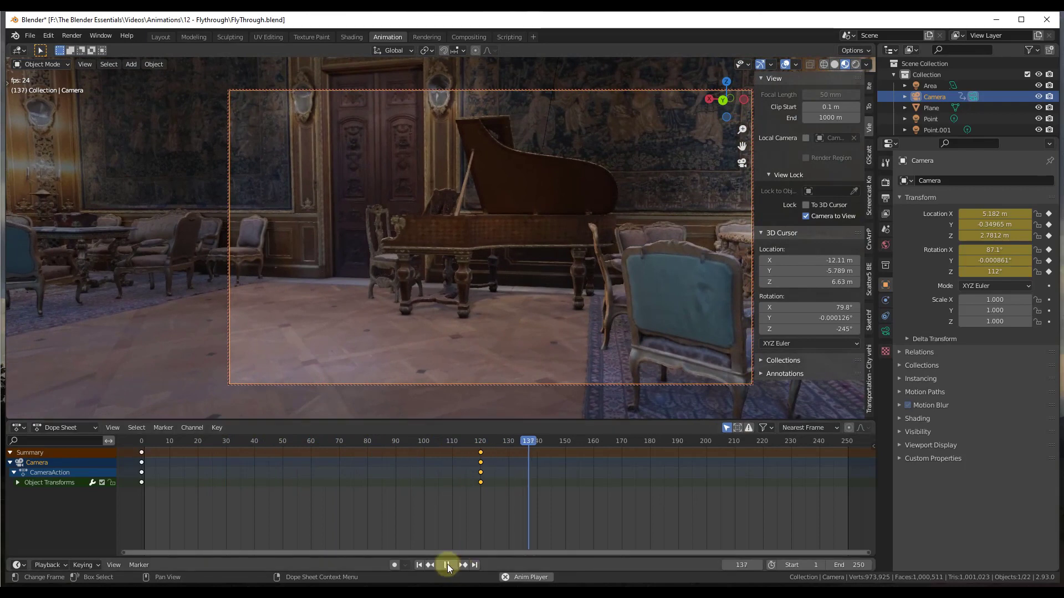
# Stop playback, split the 3D viewport vertically and turn the new area into a Graph Editor
pyautogui.click(447, 565)
pyautogui.moveTo(9, 46); pyautogui.dragTo(285, 86)
pyautogui.click(16, 52)
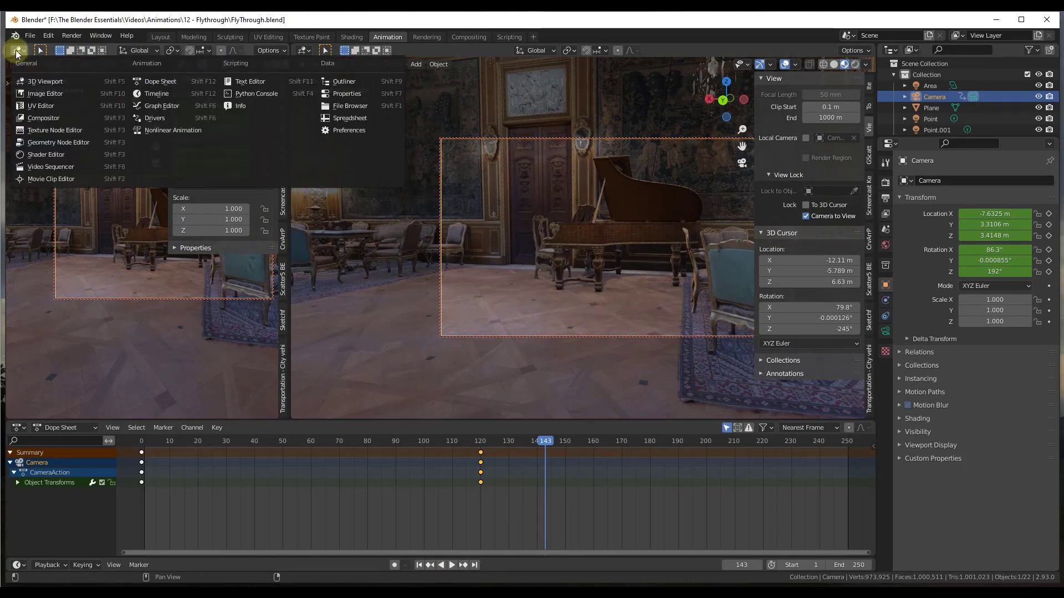
pyautogui.click(185, 106)
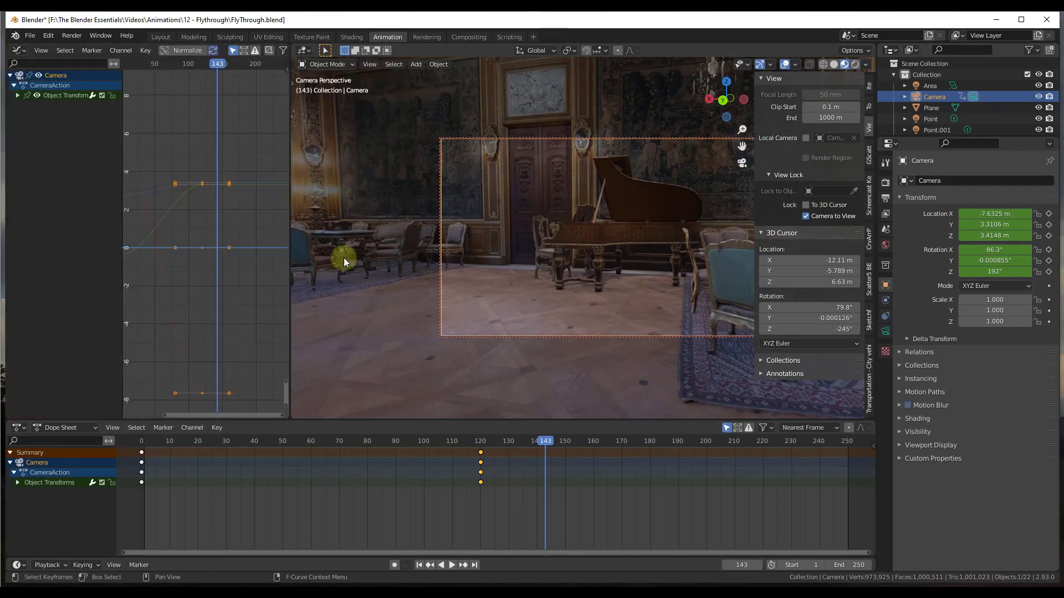
# Return to frame 0, expand the camera's Object Transforms channels and widen the Graph Editor
pyautogui.hotkey('shift', 'Left')
pyautogui.click(17, 96)
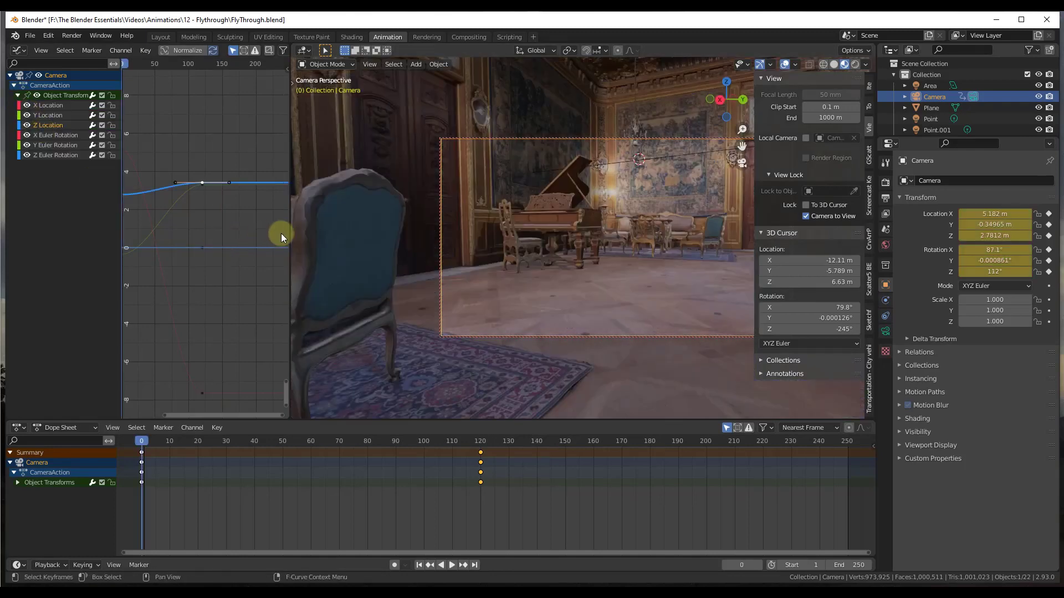
pyautogui.moveTo(288, 235); pyautogui.dragTo(458, 236)
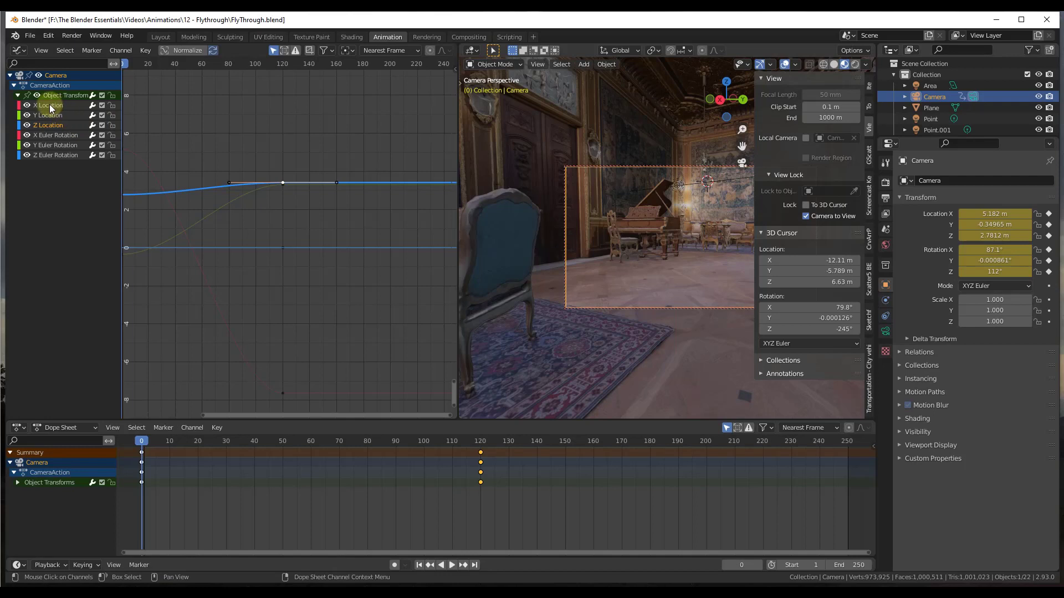
# Examine the camera's location and Euler rotation curves one at a time, finishing with X Location
pyautogui.click(50, 106)
pyautogui.click(42, 116)
pyautogui.click(45, 125)
pyautogui.click(45, 135)
pyautogui.click(46, 147)
pyautogui.click(46, 158)
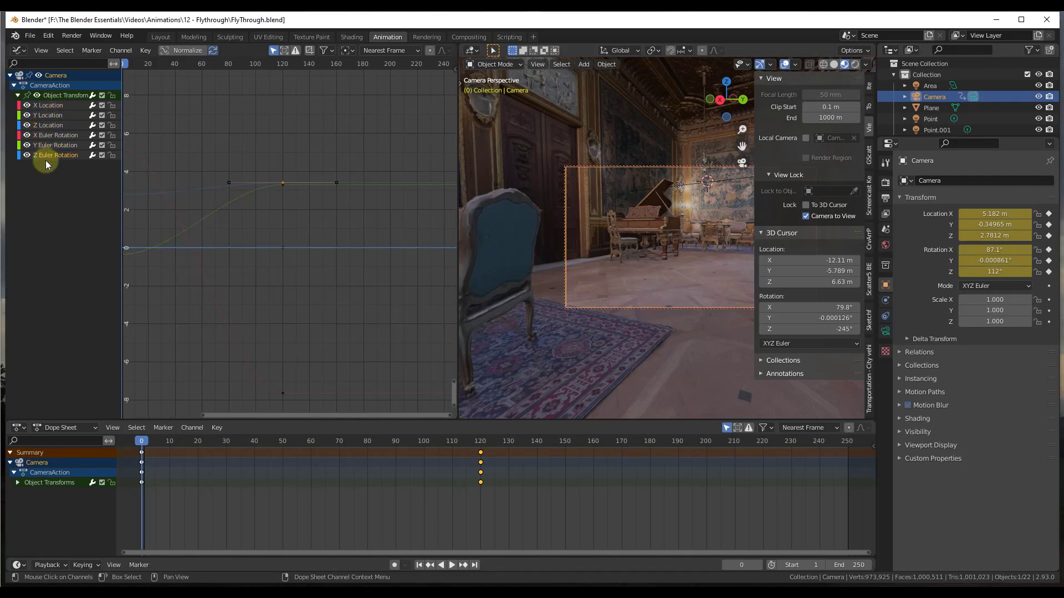
pyautogui.click(52, 106)
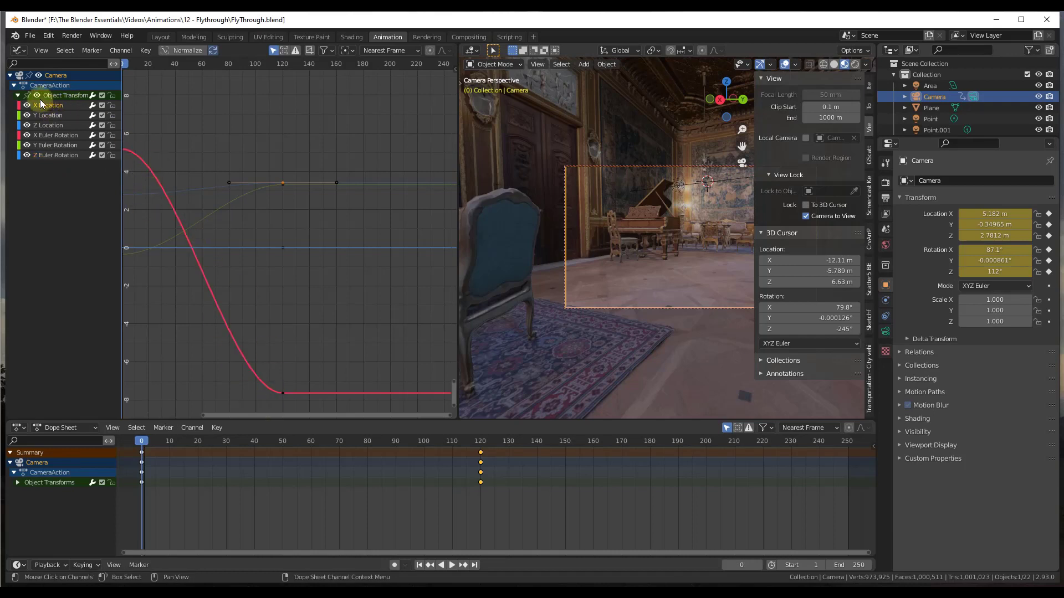
pyautogui.click(49, 115)
pyautogui.click(49, 123)
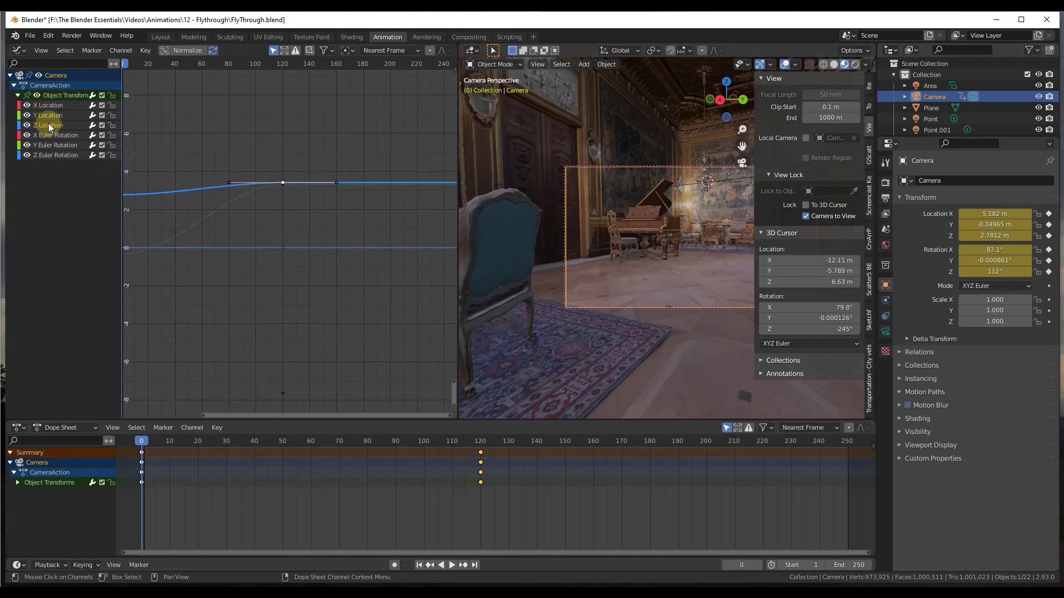
pyautogui.click(50, 105)
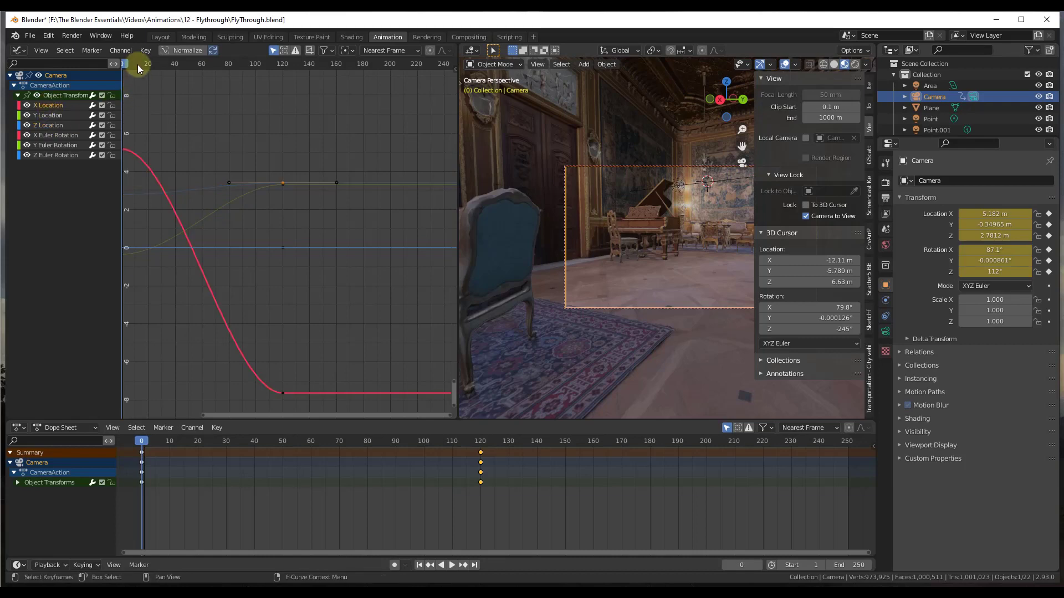
# Play the camera move and scrub it from frame 0 to about frame 116, comparing it with the X Location curve
pyautogui.press('space')
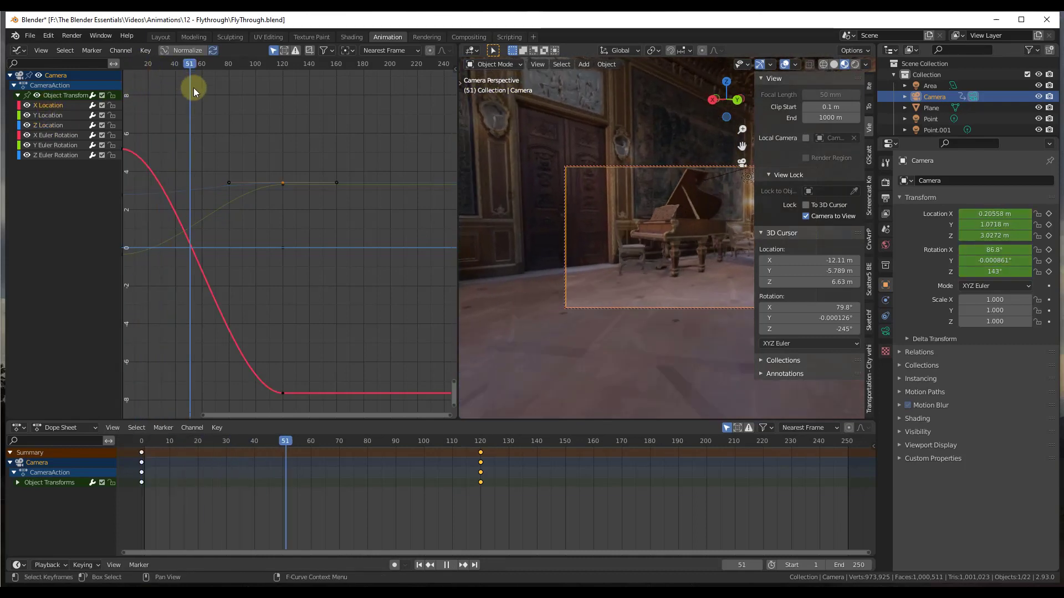
pyautogui.moveTo(230, 101); pyautogui.dragTo(120, 115)
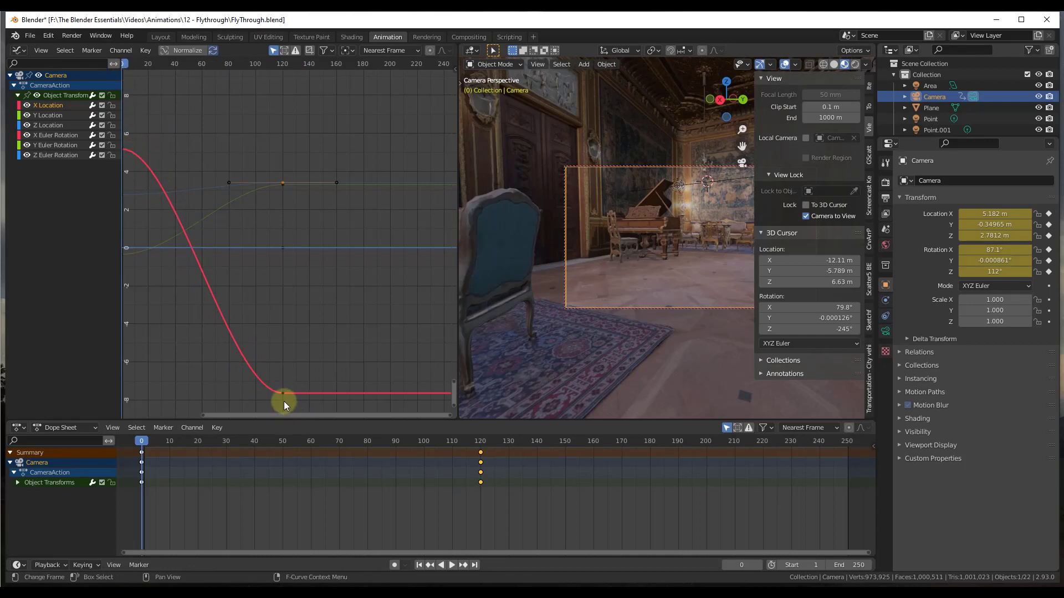
pyautogui.moveTo(124, 66); pyautogui.dragTo(130, 145)
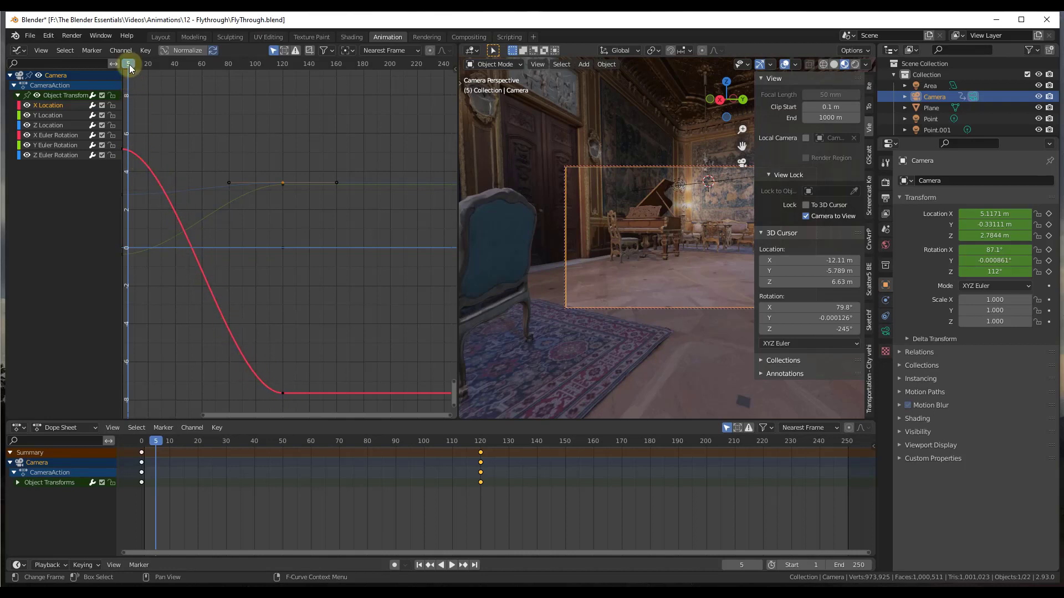
pyautogui.moveTo(129, 65); pyautogui.dragTo(278, 115)
# Hide the 3D viewport's sidebar to clear the camera view and return to the start of the timeline
pyautogui.press('n')
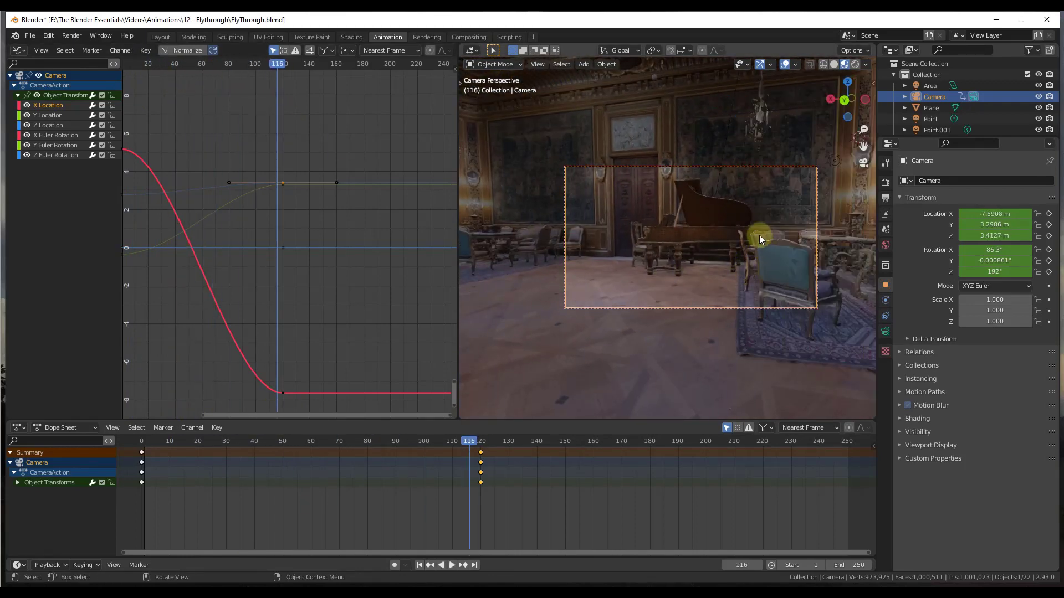
pyautogui.scroll(1, 757, 235)
pyautogui.scroll(-1, 755, 235)
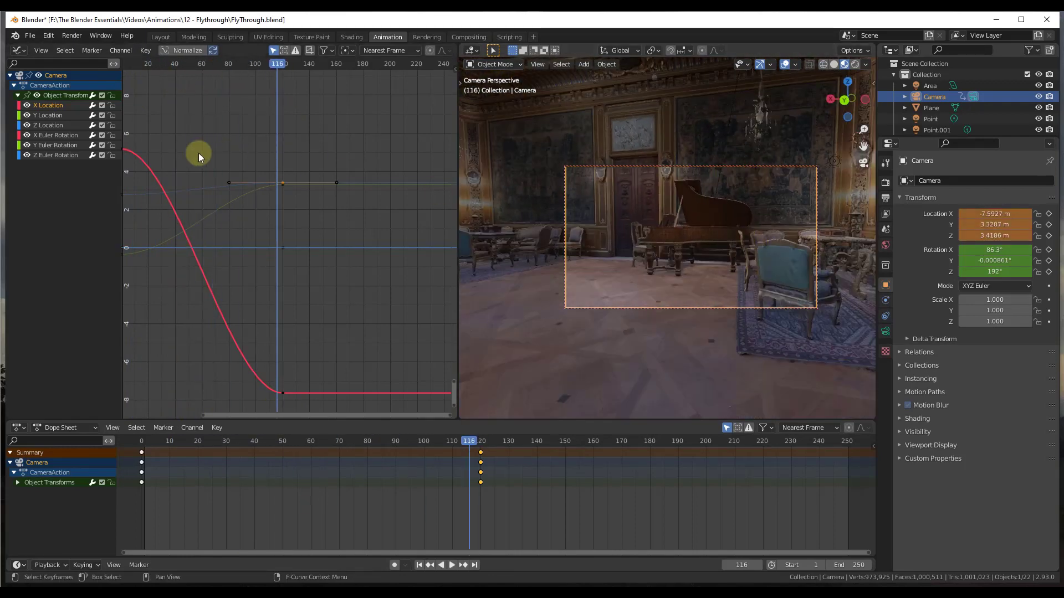
pyautogui.hotkey('shift', 'Left')
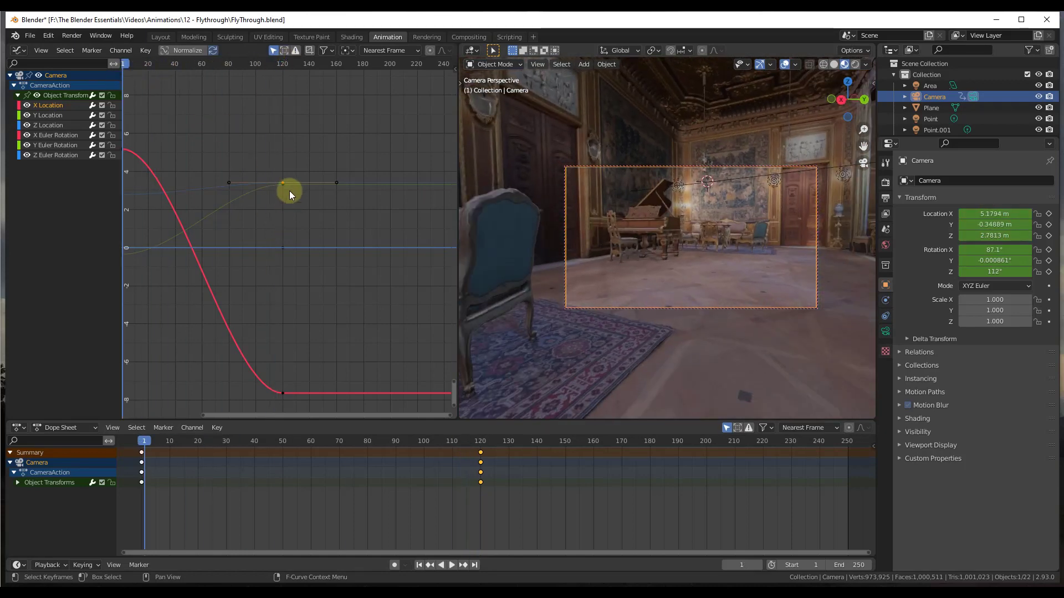
# Show the Z and Y Location curves together with X Location and open the frame 120 keyframe's F-curve options
pyautogui.click(48, 126)
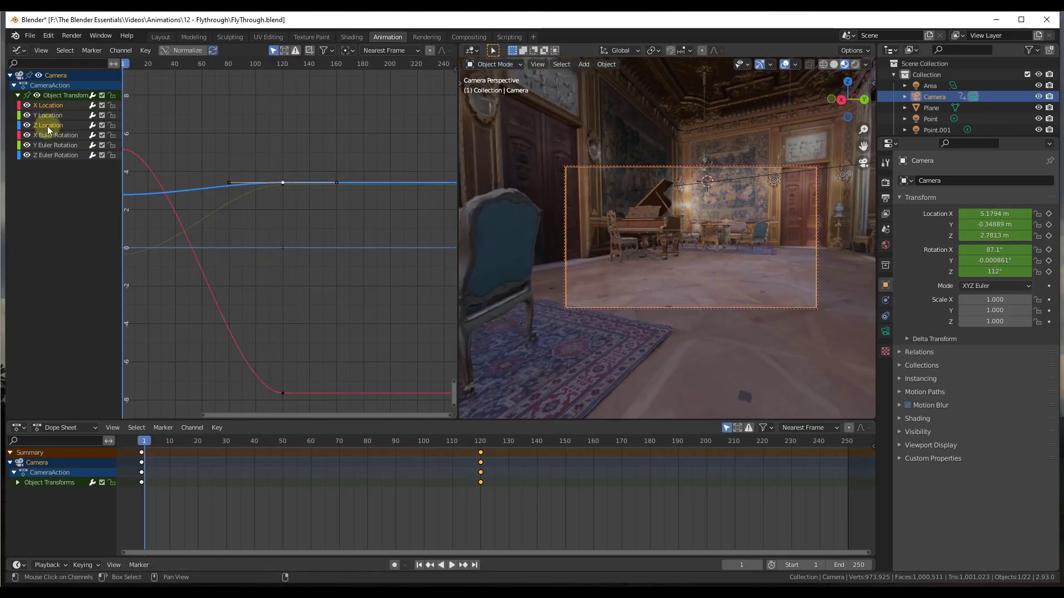
pyautogui.click(48, 116)
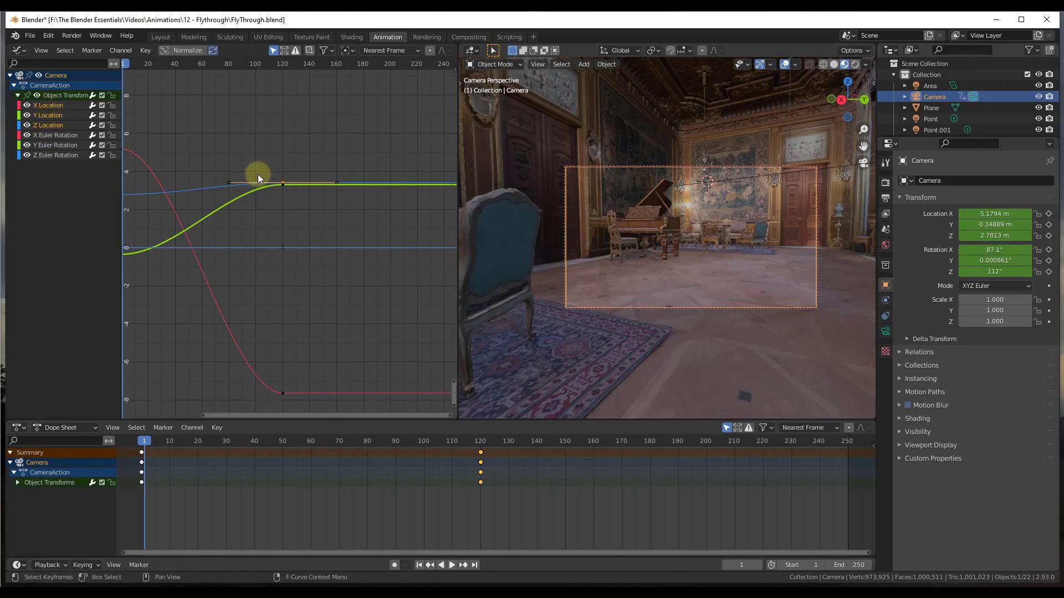
pyautogui.rightClick(283, 185)
pyautogui.moveTo(281, 185)
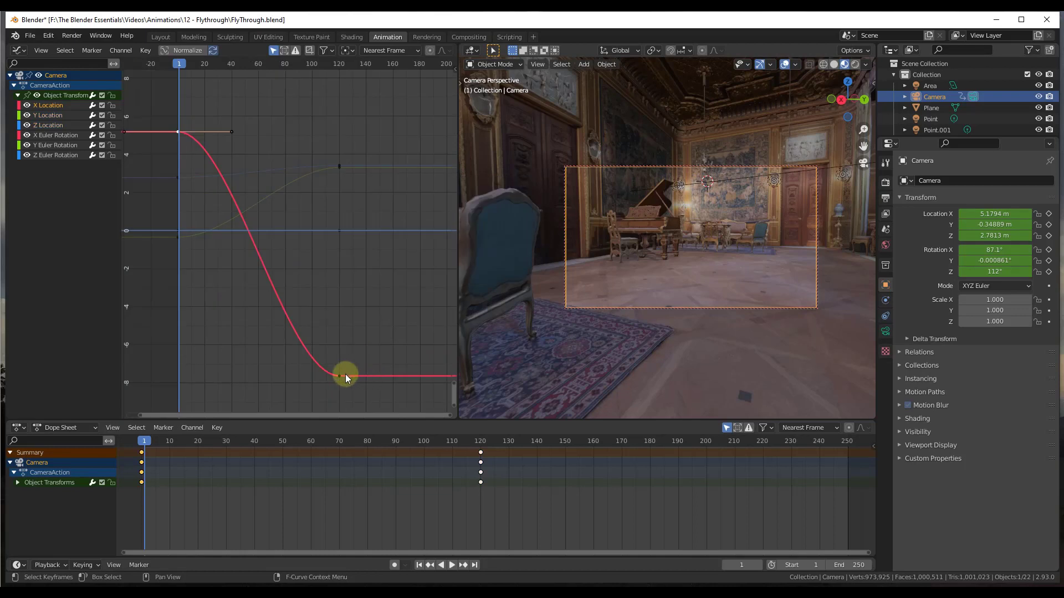
# Set the X Location keyframes at frames 0 and 120 to linear interpolation
pyautogui.keyDown('shift'); pyautogui.click(339, 376); pyautogui.keyUp('shift')
pyautogui.rightClick(177, 134)
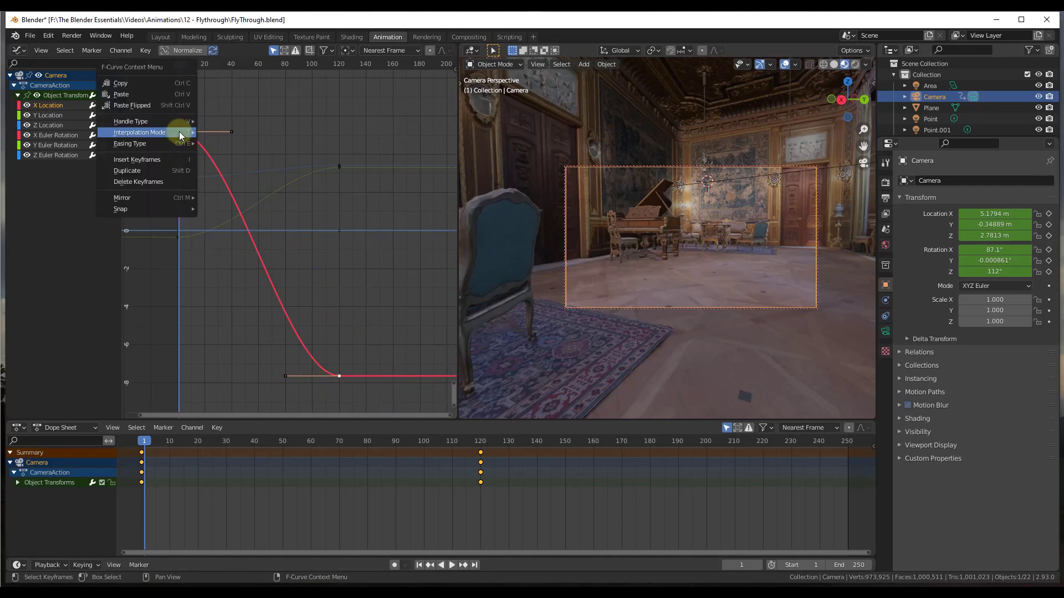
pyautogui.moveTo(179, 132)
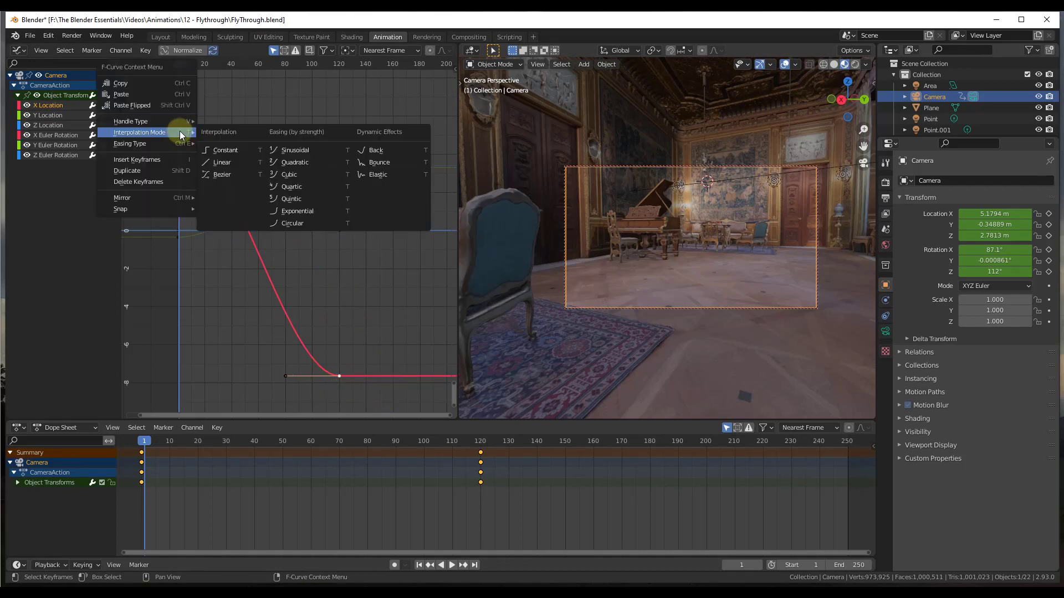
pyautogui.click(222, 163)
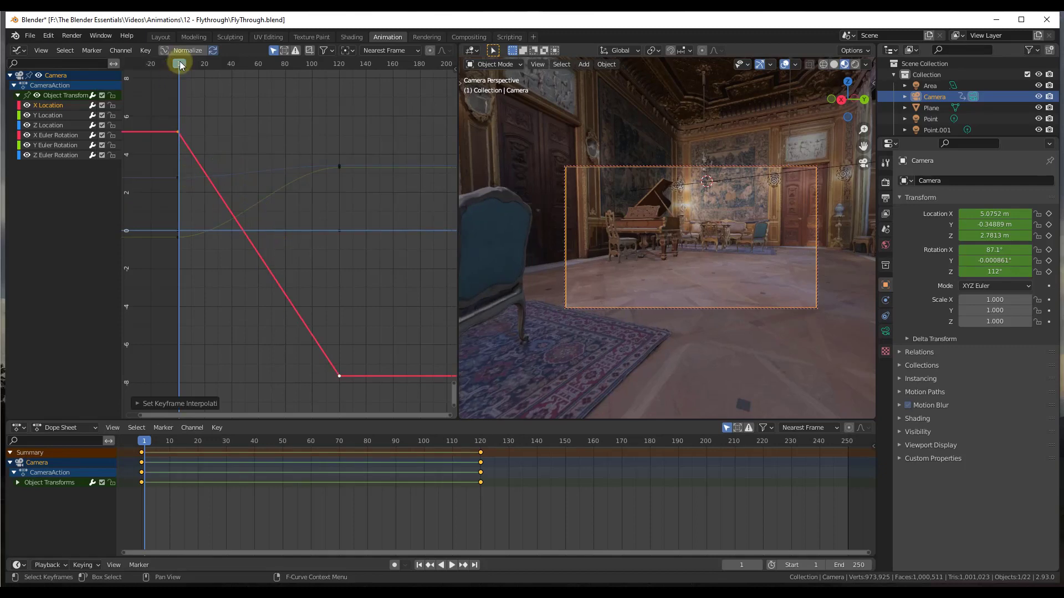
# Play the camera move from frame 0 to review the linear motion, stop it and return to frame 0
pyautogui.moveTo(179, 61); pyautogui.dragTo(172, 62)
pyautogui.press('space')
pyautogui.click(446, 566)
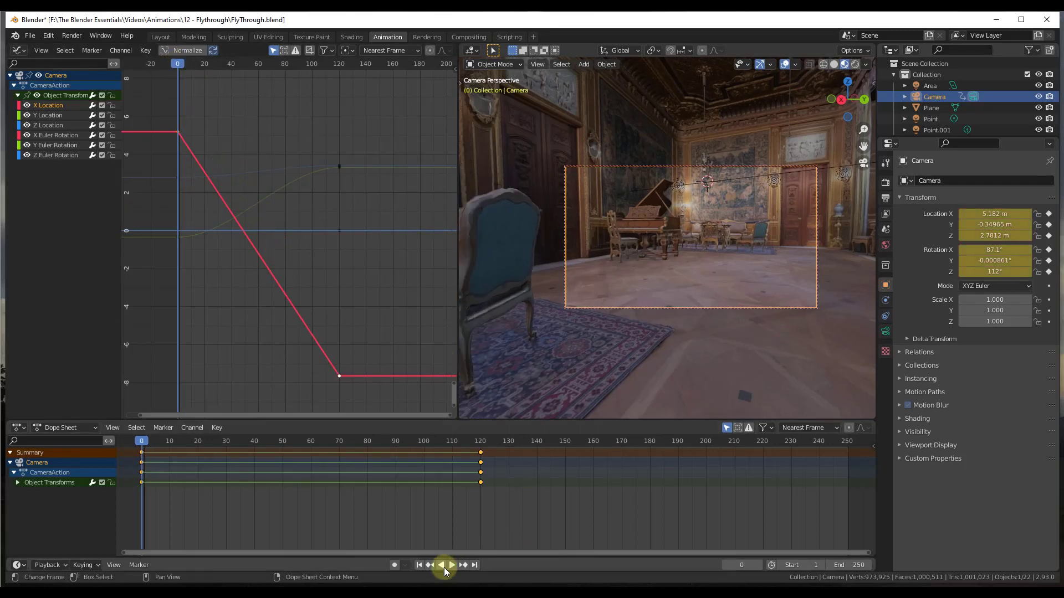
pyautogui.click(451, 567)
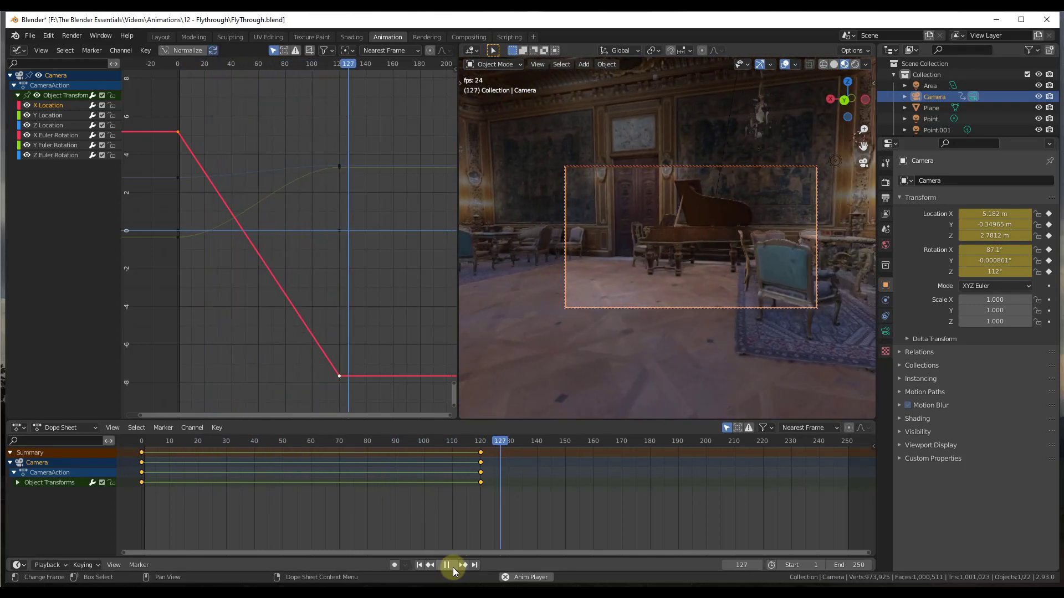
pyautogui.click(453, 567)
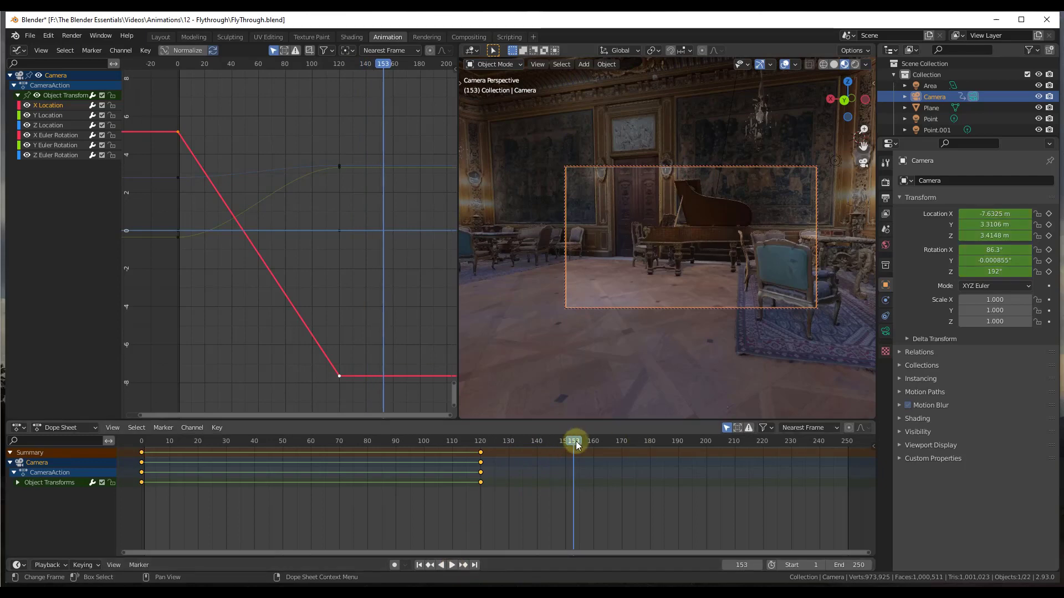
pyautogui.moveTo(576, 442); pyautogui.dragTo(142, 447)
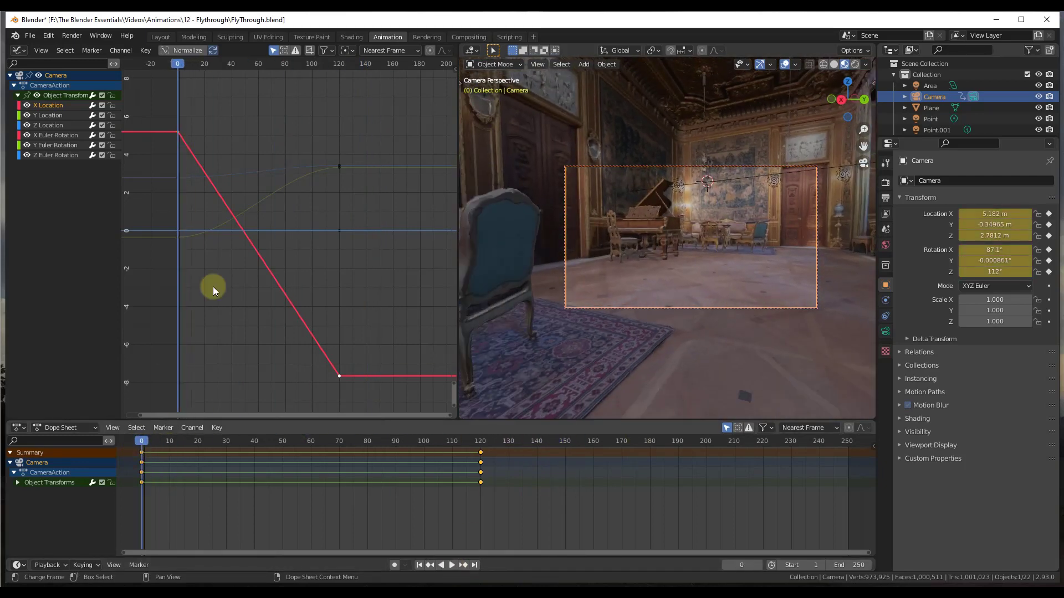
# Switch both X Location keyframes to constant interpolation and scrub to about frame 95 and back to frame 0
pyautogui.rightClick(177, 131)
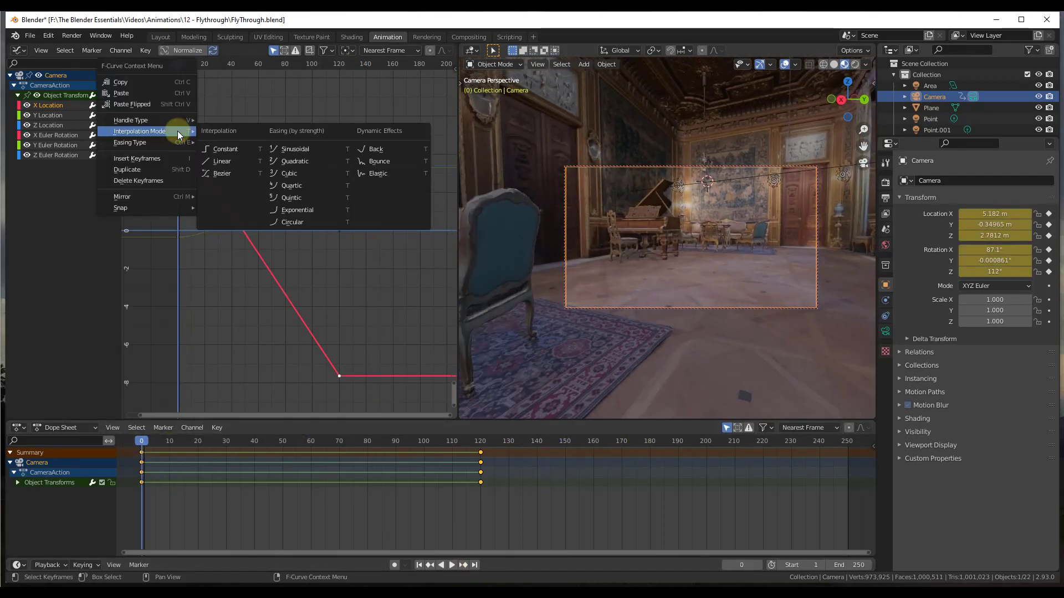
pyautogui.click(235, 145)
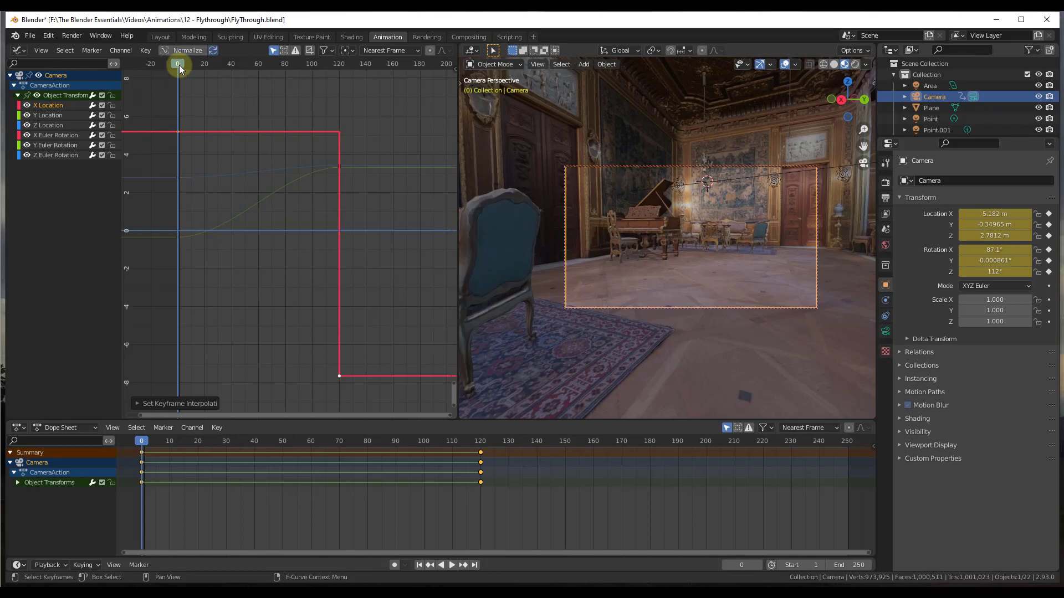
pyautogui.moveTo(179, 65); pyautogui.dragTo(306, 139)
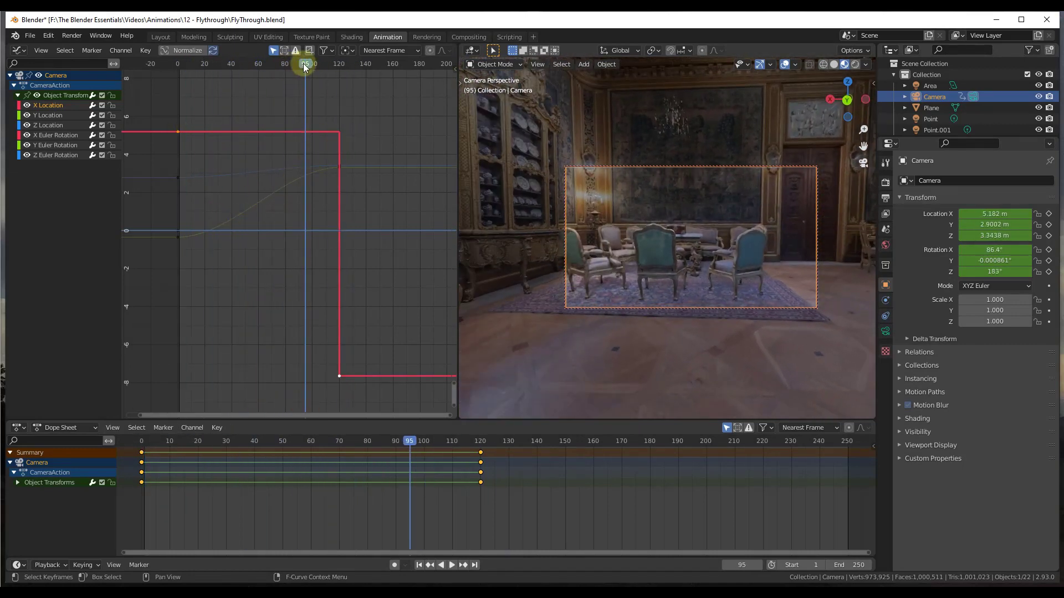
pyautogui.moveTo(304, 64); pyautogui.dragTo(169, 112)
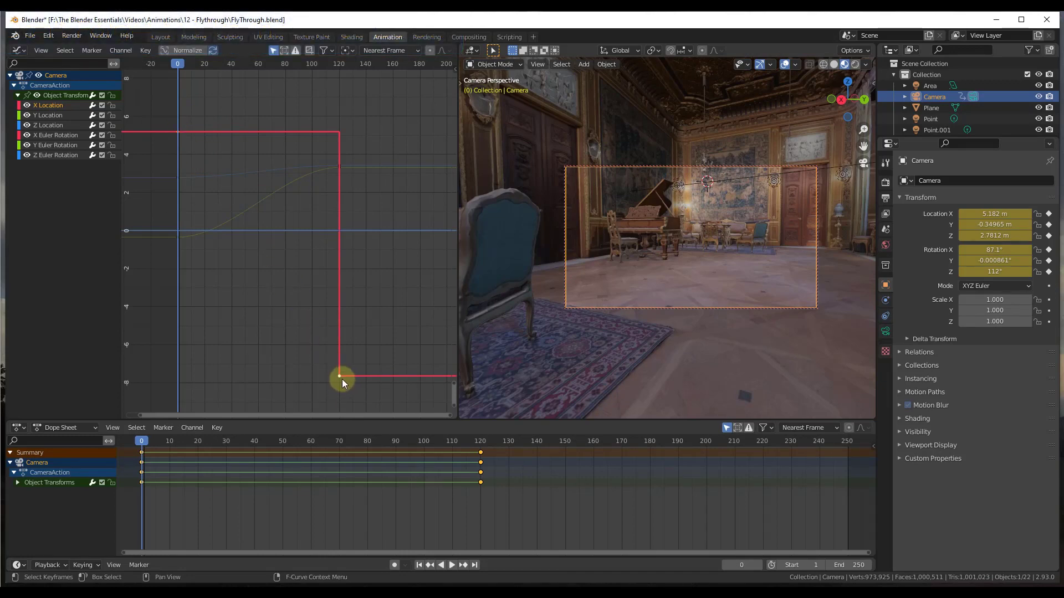
# Review the constant-interpolation jump by running the timeline up to the frame 120 keyframe, stop and return to frame 0
pyautogui.moveTo(175, 64); pyautogui.dragTo(338, 82)
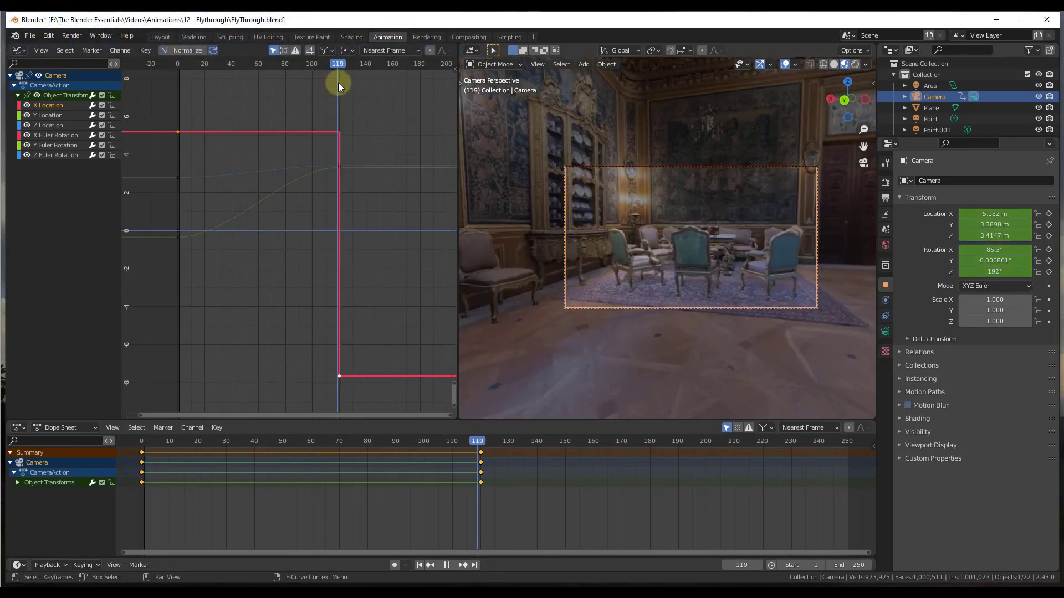
pyautogui.hotkey('shift', 'Left')
pyautogui.press('space')
pyautogui.press('Escape')
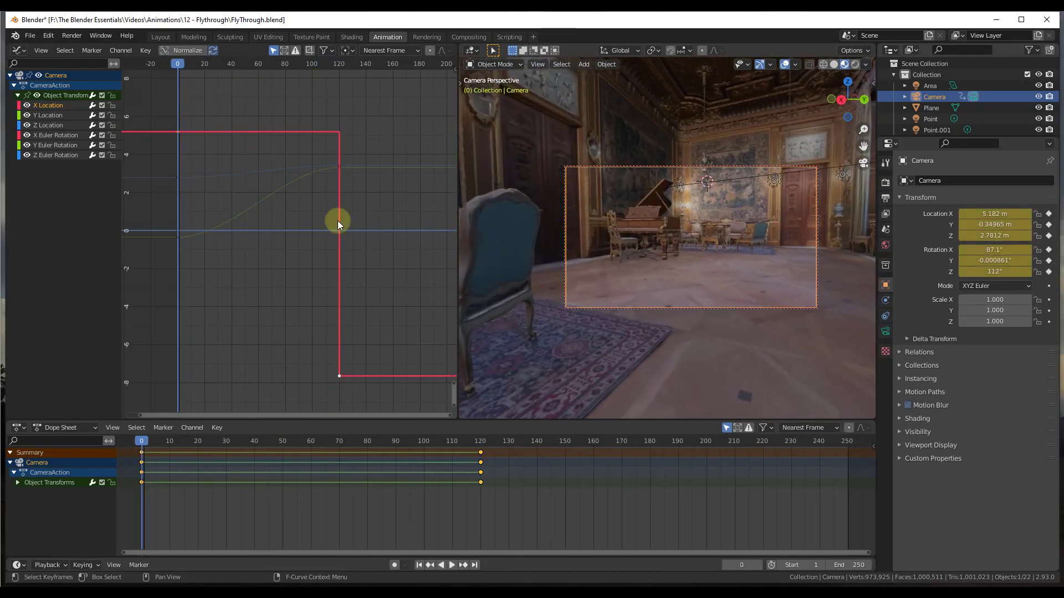
# Set both X Location keyframes to Bezier interpolation, keeping the playhead at frame 0
pyautogui.rightClick(338, 377)
pyautogui.moveTo(338, 377)
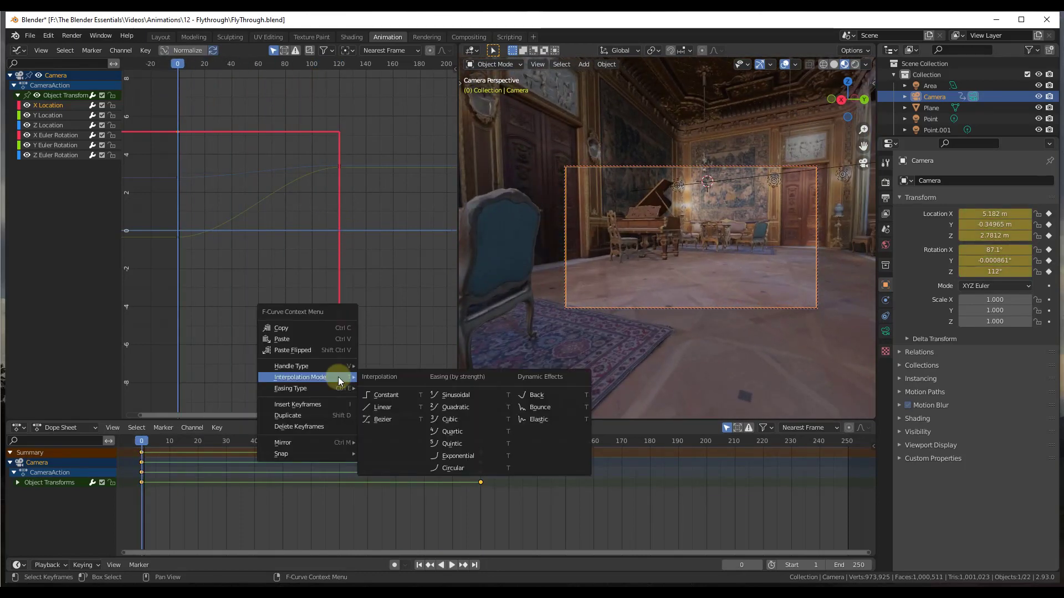
pyautogui.click(387, 420)
pyautogui.moveTo(206, 63); pyautogui.dragTo(204, 137)
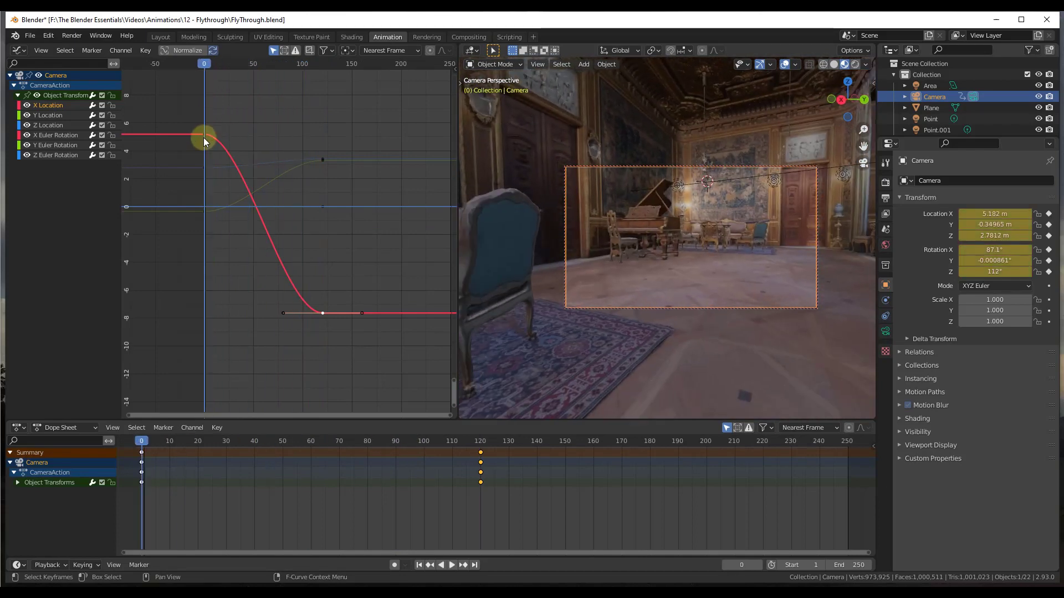
# Scale up the handles of the frame 0 X Location keyframe until its right handle reaches about frame 85
pyautogui.click(205, 134)
pyautogui.rightClick(221, 147)
pyautogui.moveTo(222, 146)
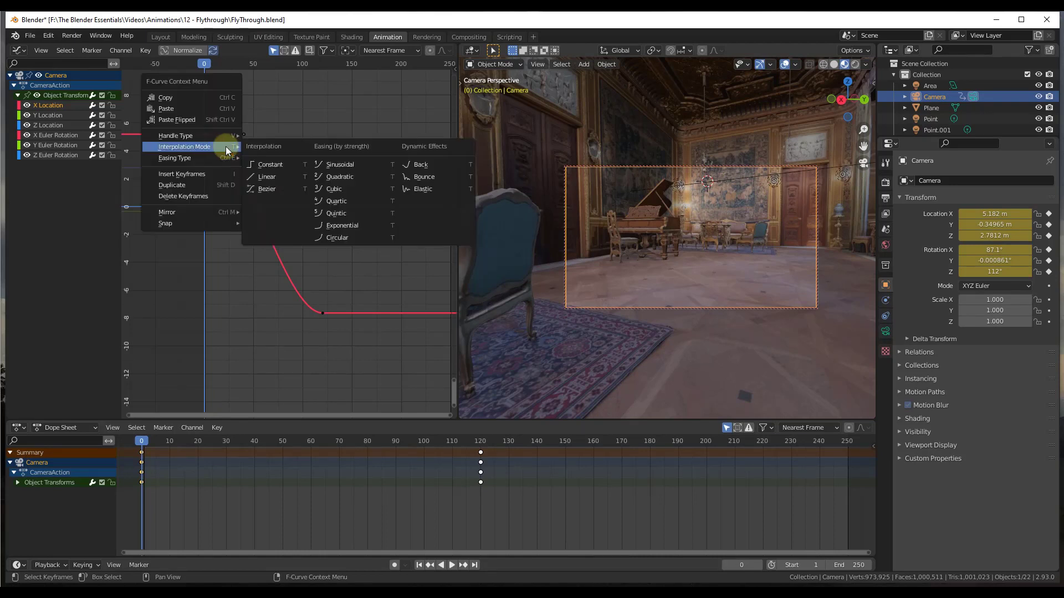
pyautogui.press('Escape')
pyautogui.press('Escape')
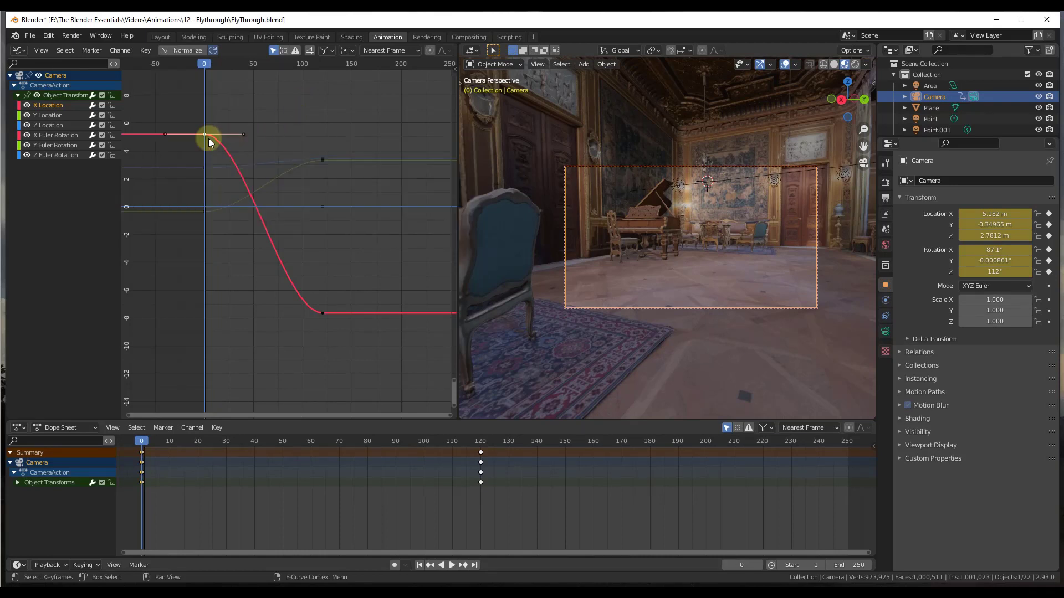
pyautogui.press('s')
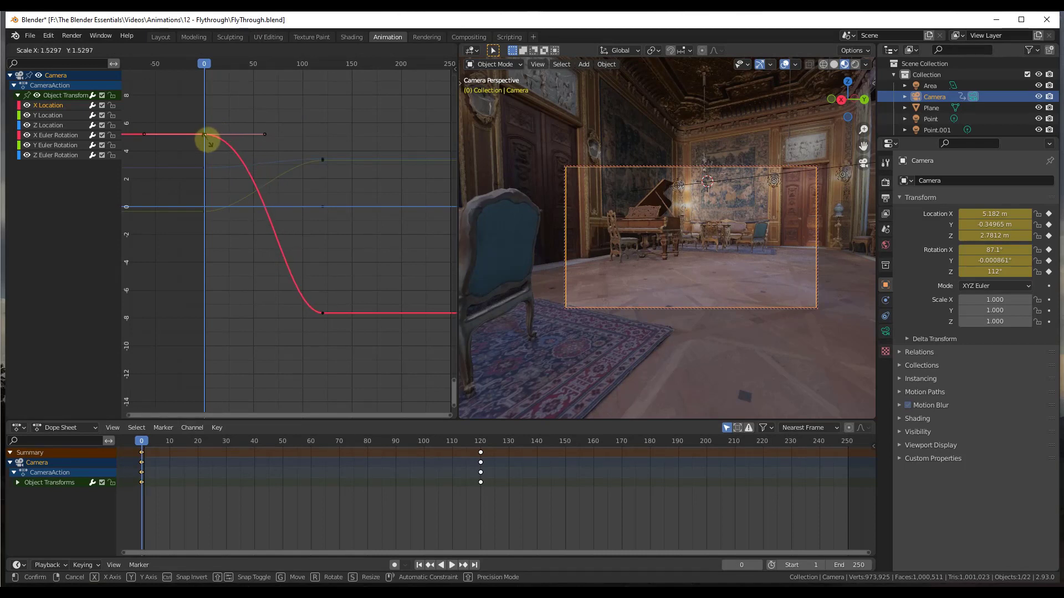
pyautogui.click(211, 140)
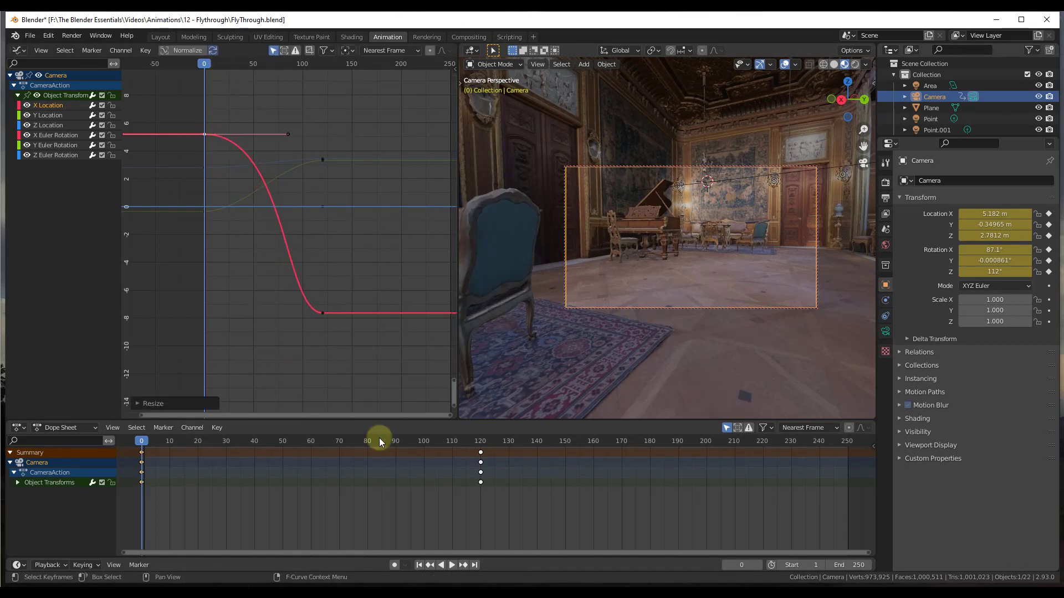
# Play the camera move to review the slower start, then return the playhead to frame 0
pyautogui.click(451, 565)
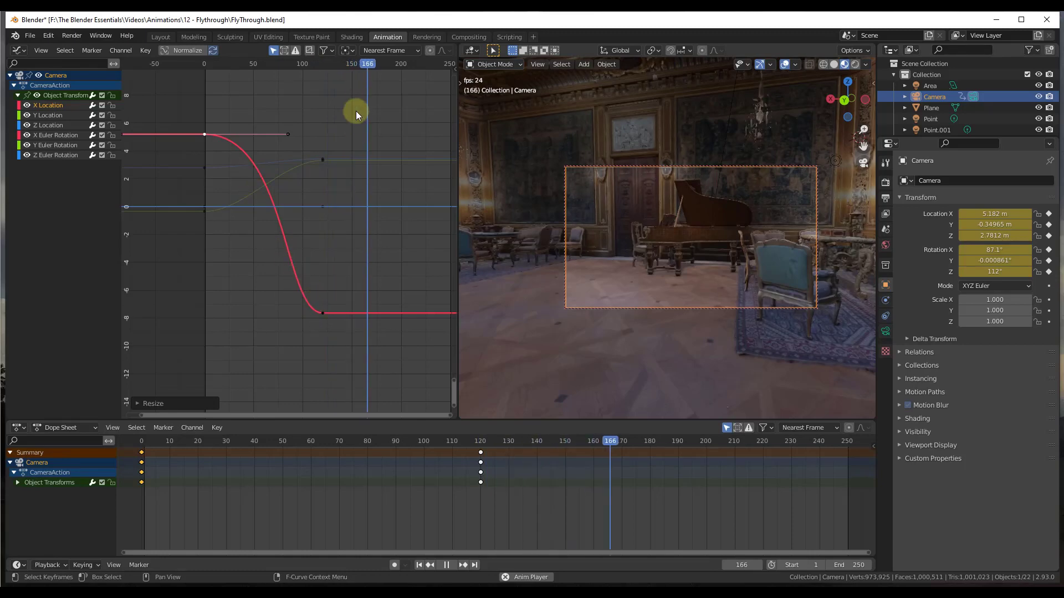
pyautogui.moveTo(380, 62); pyautogui.dragTo(201, 134)
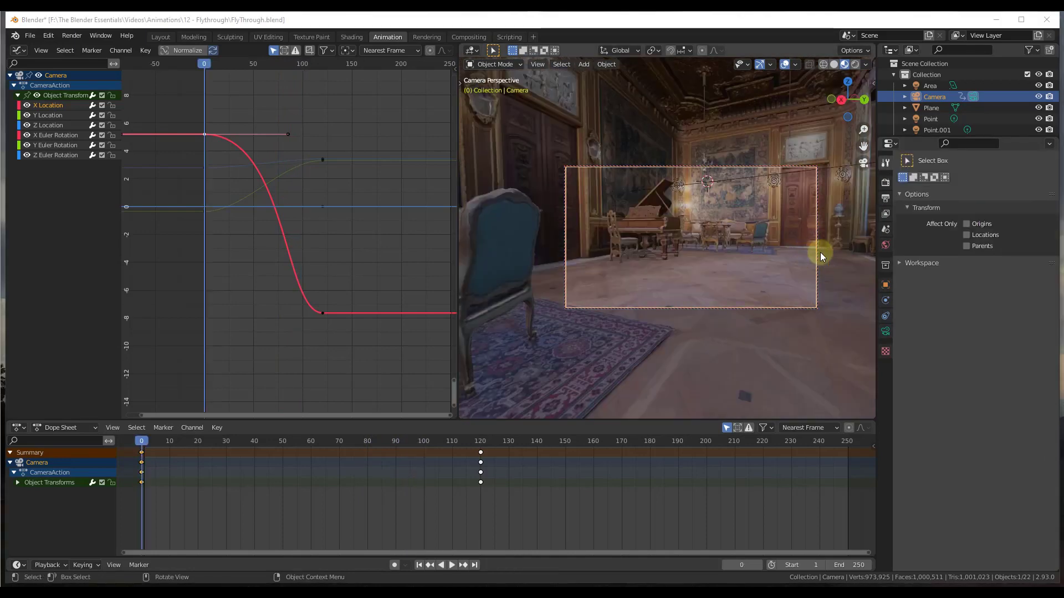
pyautogui.click(795, 251)
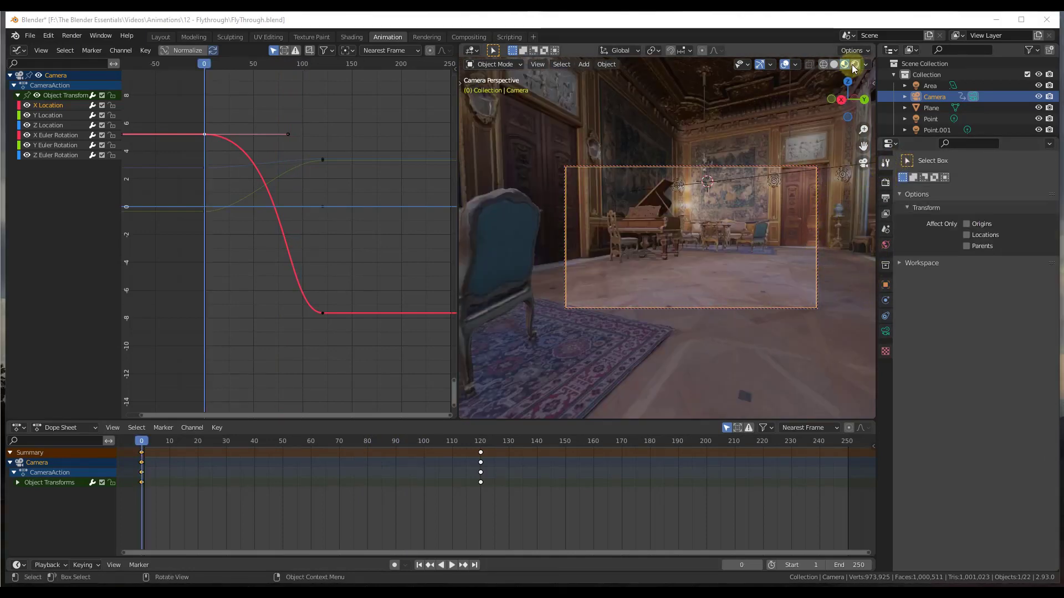
# Set the render engine to Eevee and preview the camera move in rendered viewport shading, ending at frame 0
pyautogui.click(885, 182)
pyautogui.click(976, 181)
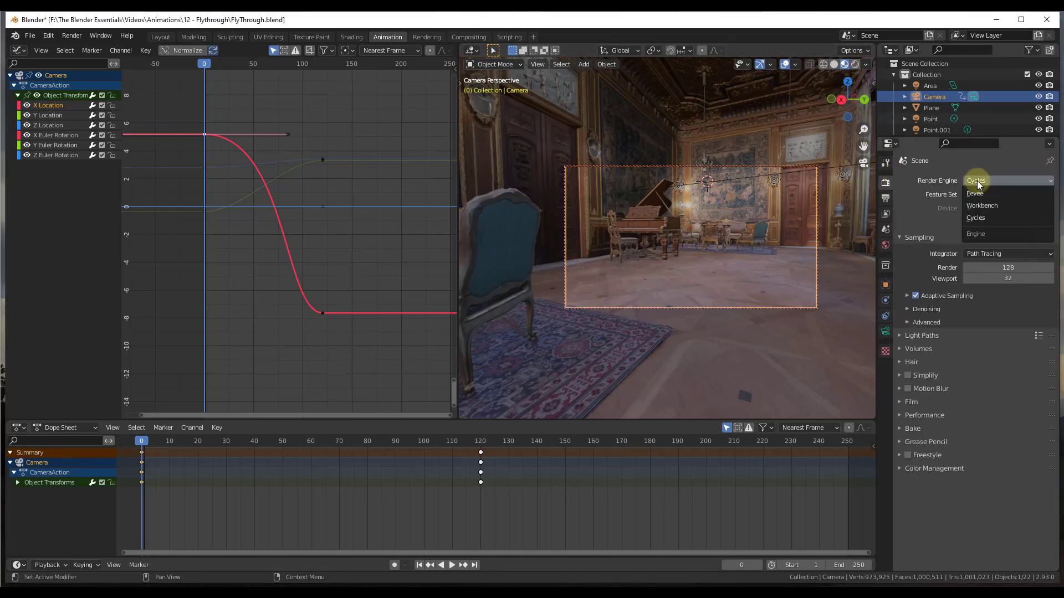
pyautogui.click(977, 193)
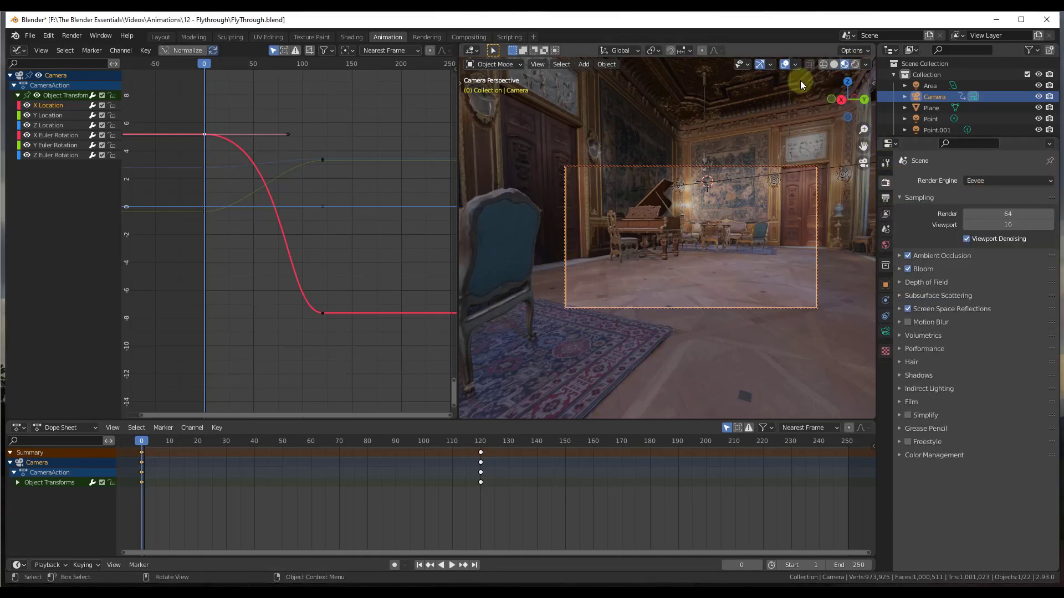
pyautogui.click(855, 63)
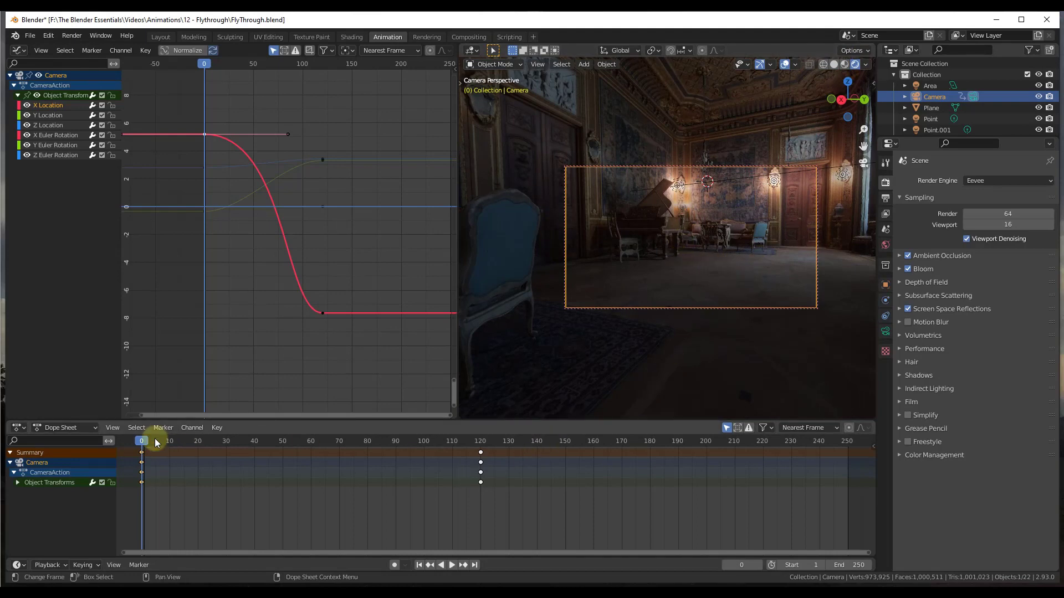
pyautogui.moveTo(155, 439)
pyautogui.mouseDown()
pyautogui.moveTo(351, 437)
pyautogui.moveTo(138, 432)
pyautogui.mouseUp()
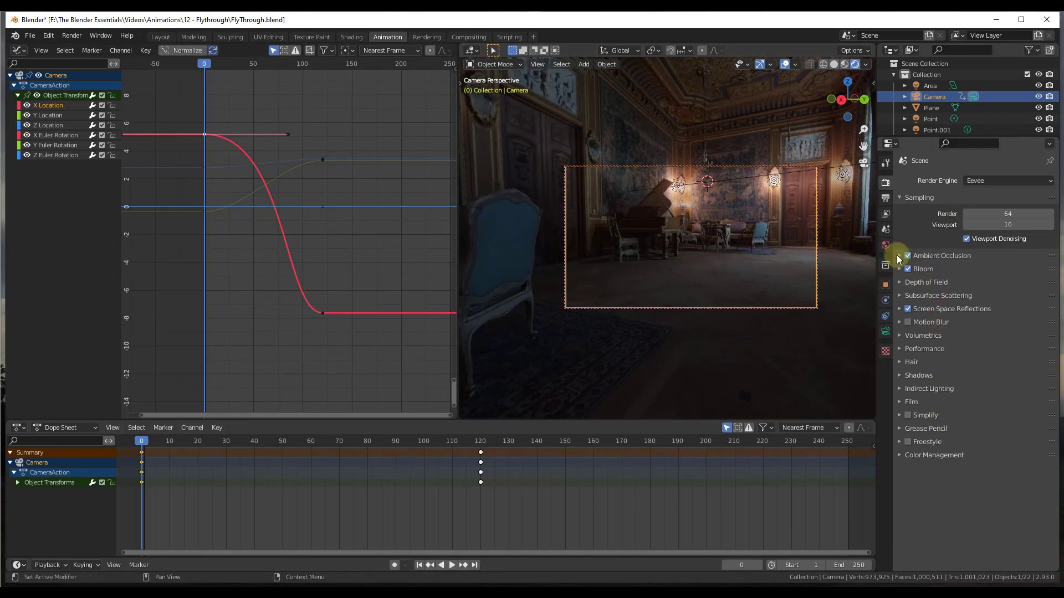
# Set the scene's output end frame to 140 and scrub the shortened range, returning to frame 0
pyautogui.click(884, 198)
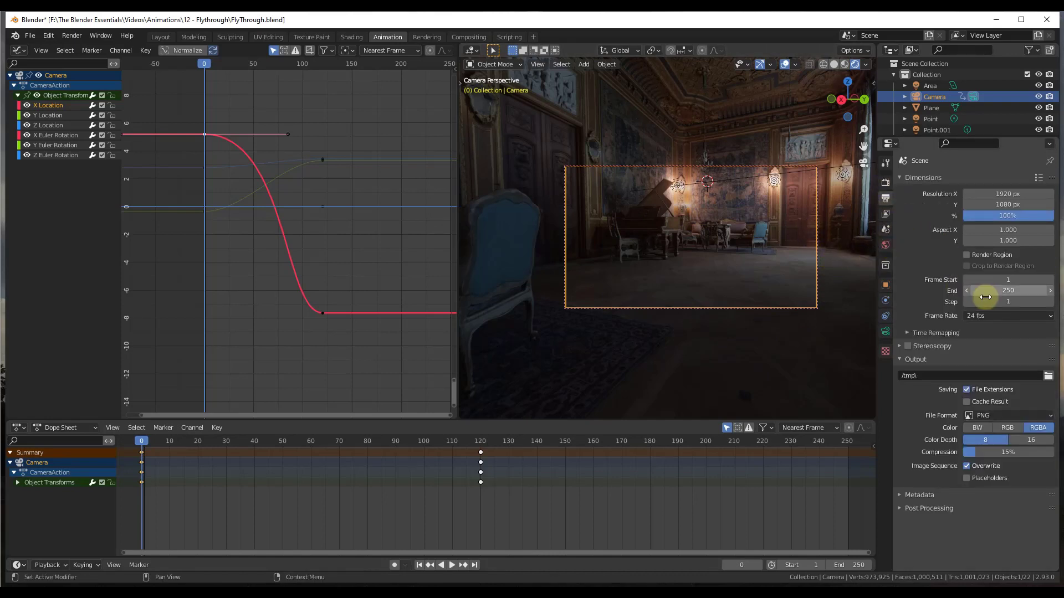
pyautogui.click(1002, 290)
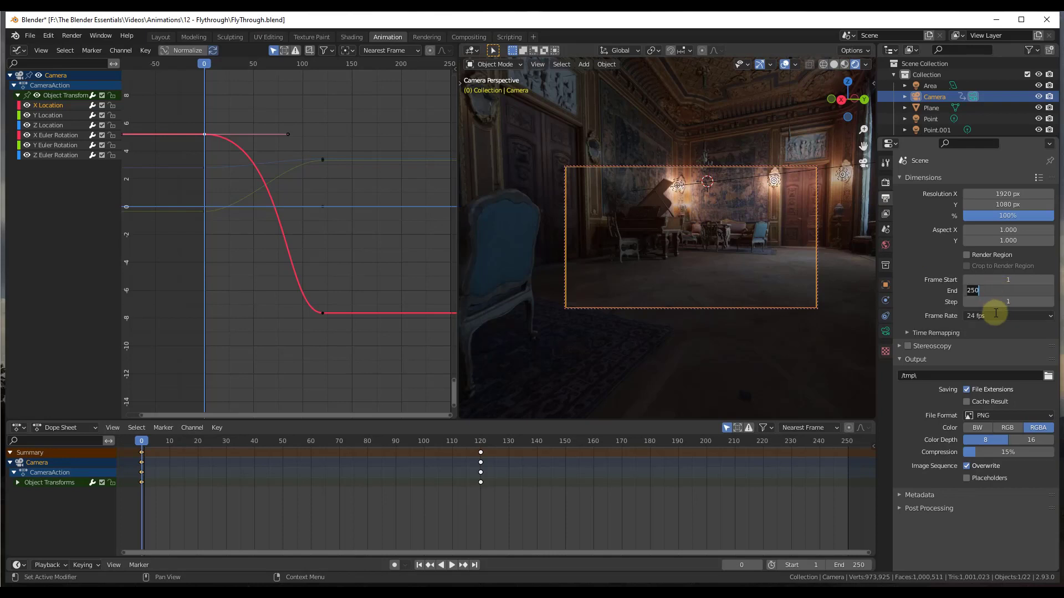
pyautogui.write('140')
pyautogui.press('Return')
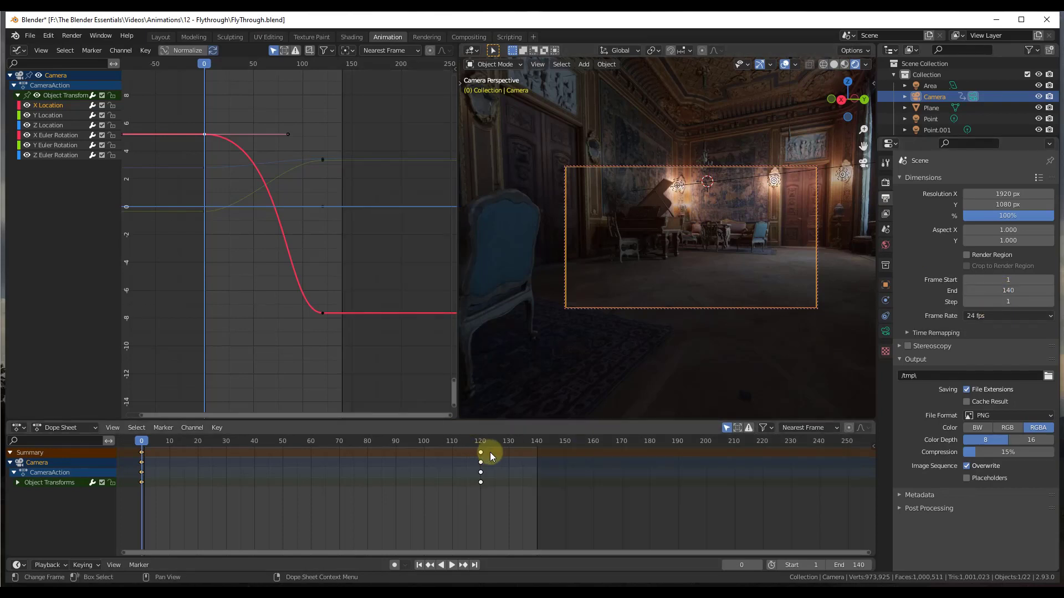
pyautogui.moveTo(490, 452); pyautogui.dragTo(141, 487)
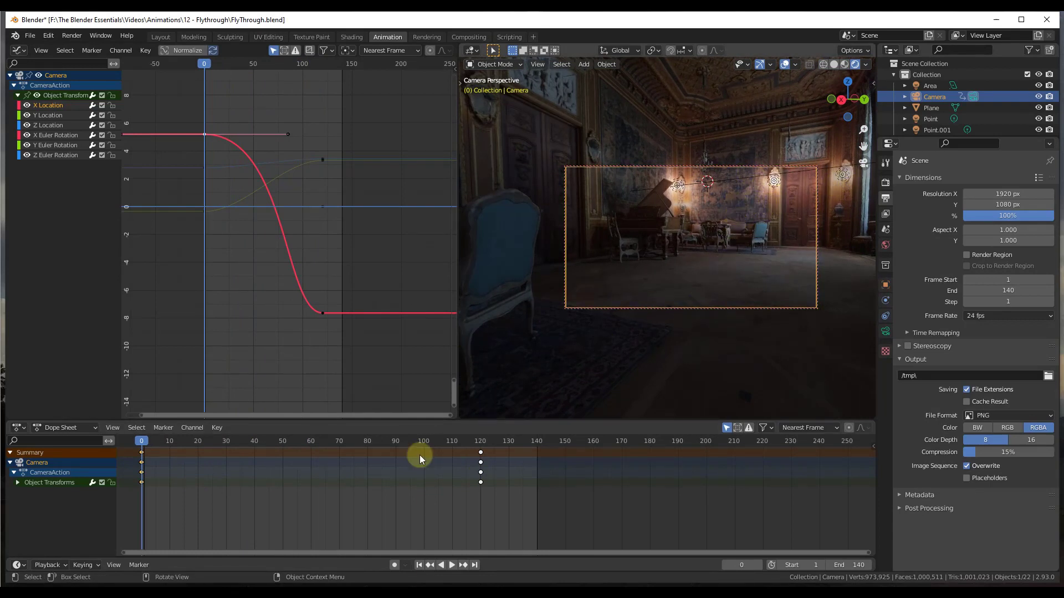
pyautogui.moveTo(318, 437); pyautogui.dragTo(142, 463)
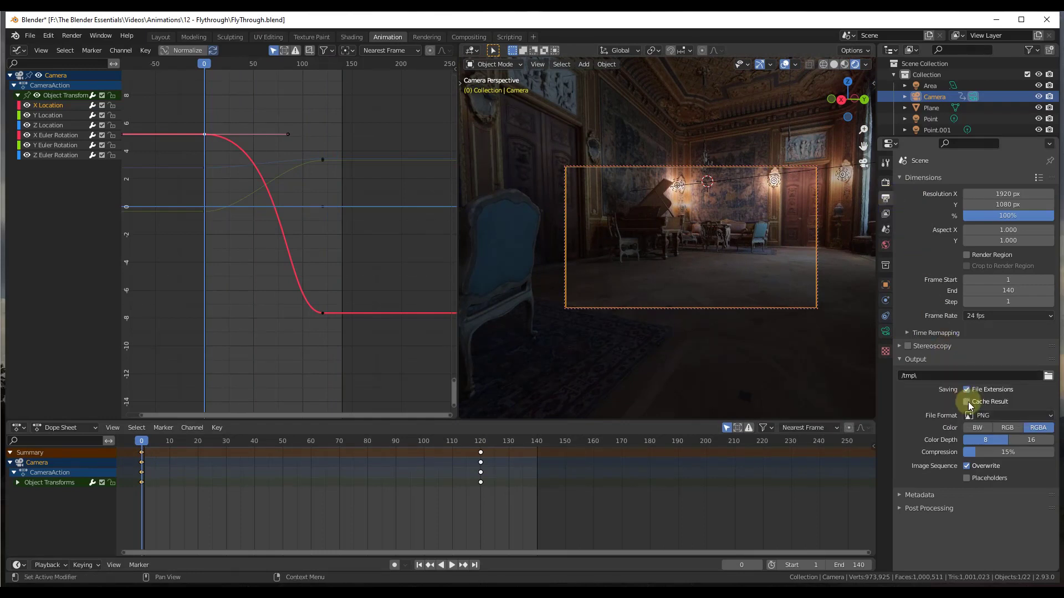
# Set the render output file format to FFmpeg Video
pyautogui.click(986, 415)
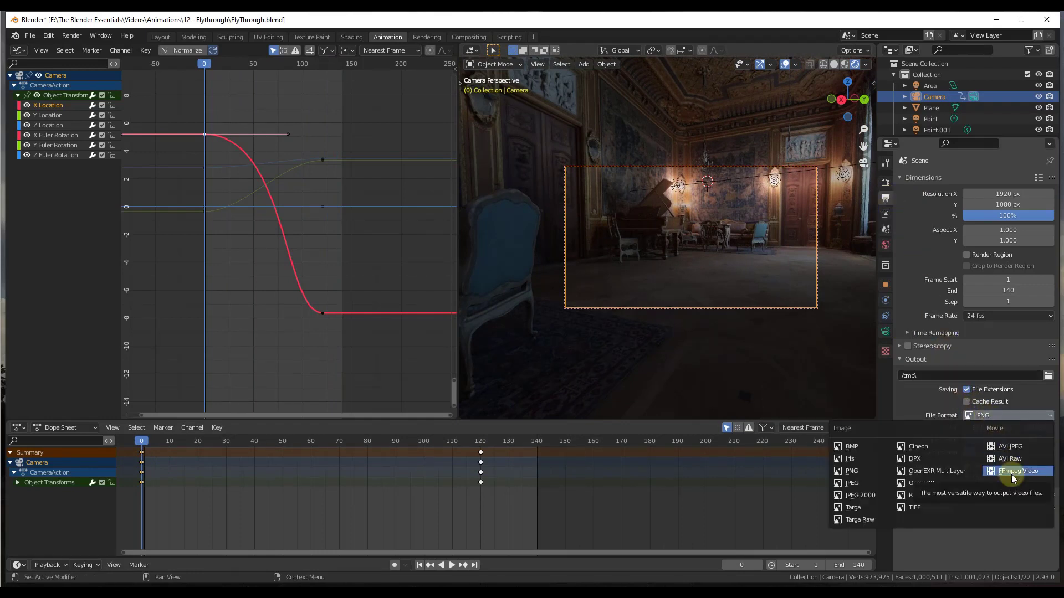
pyautogui.click(1012, 475)
pyautogui.click(999, 418)
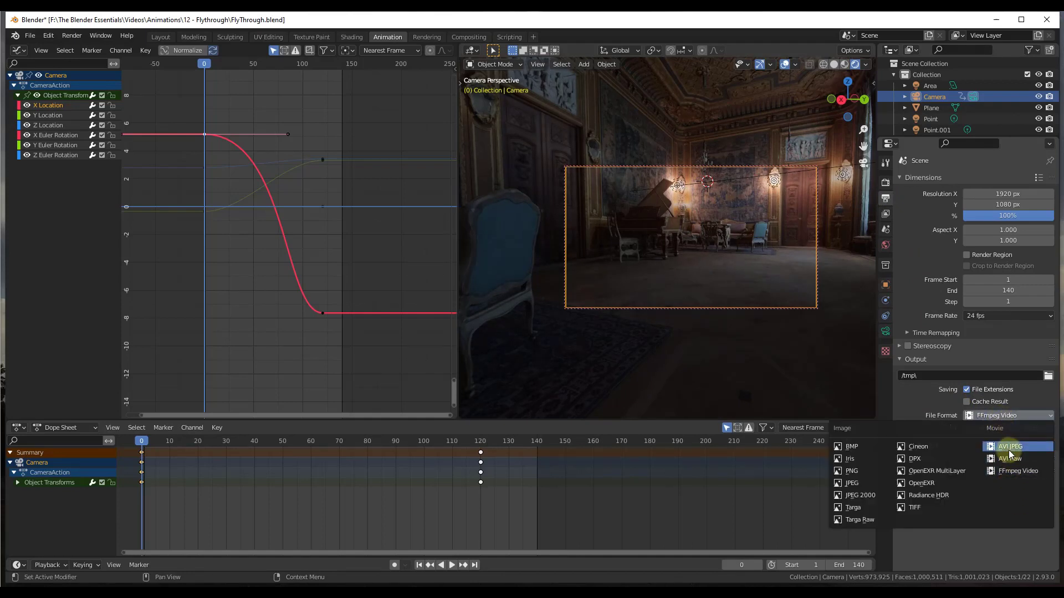
pyautogui.click(1013, 471)
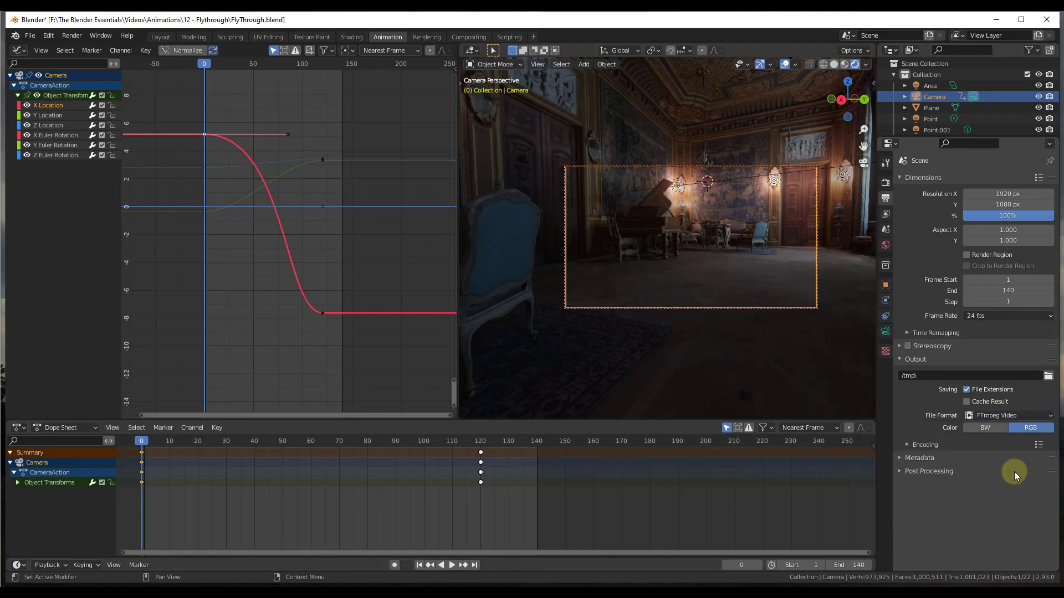
# Set the render output folder to the project's 12 - Flythrough folder on drive F
pyautogui.click(1047, 378)
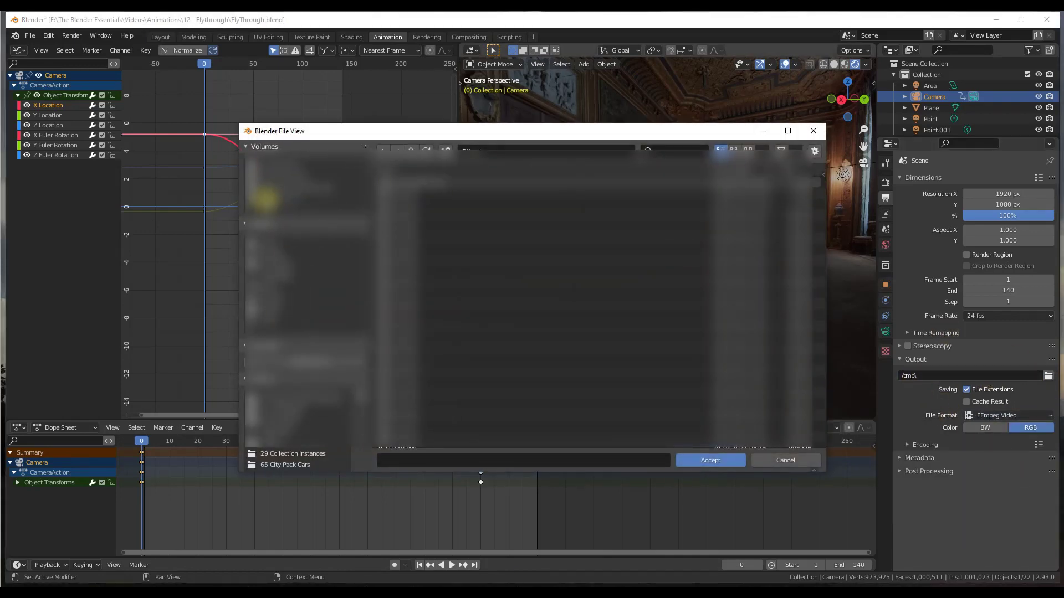
pyautogui.click(266, 199)
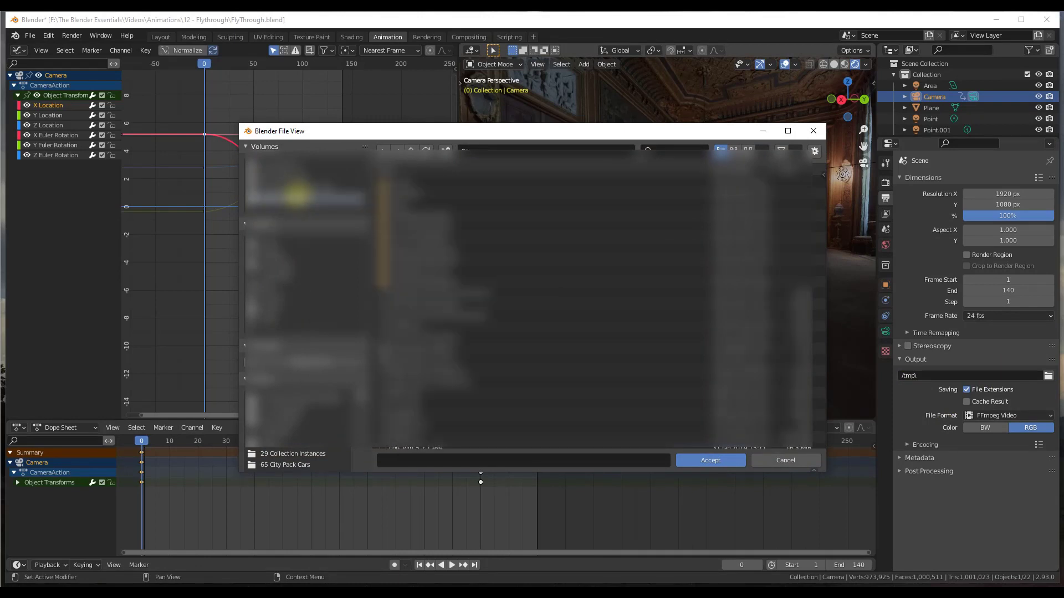
pyautogui.doubleClick(418, 221)
pyautogui.click(706, 460)
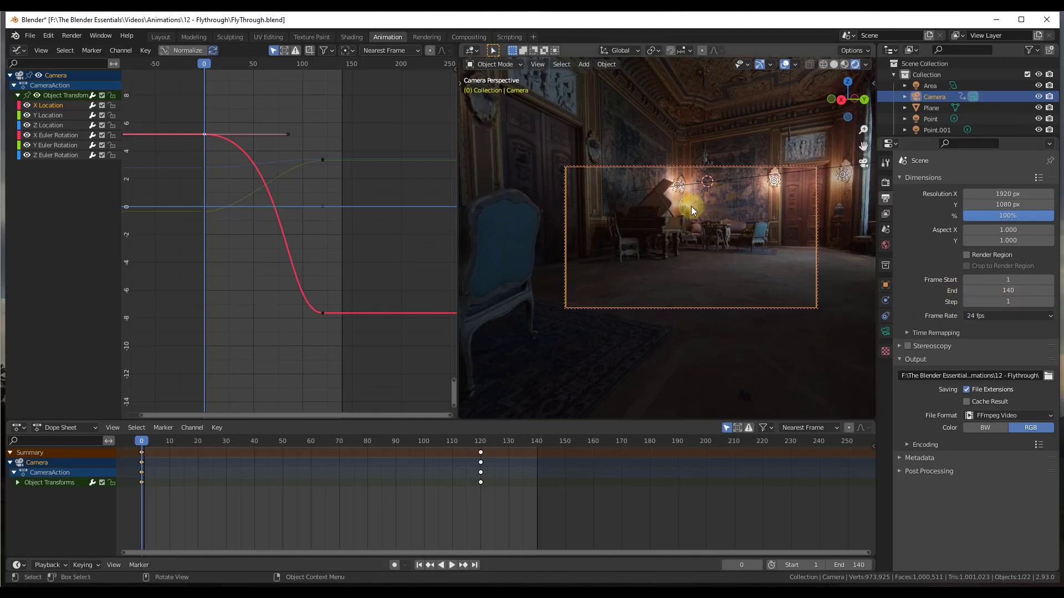
# Render the full animation to the video file and zoom out on the render result
pyautogui.click(72, 34)
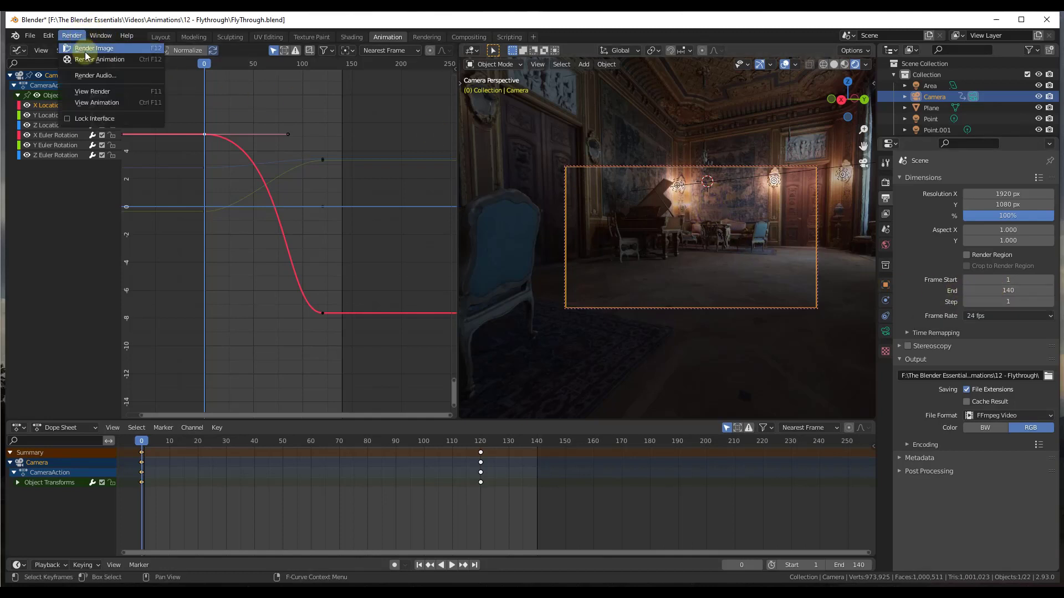
pyautogui.click(89, 58)
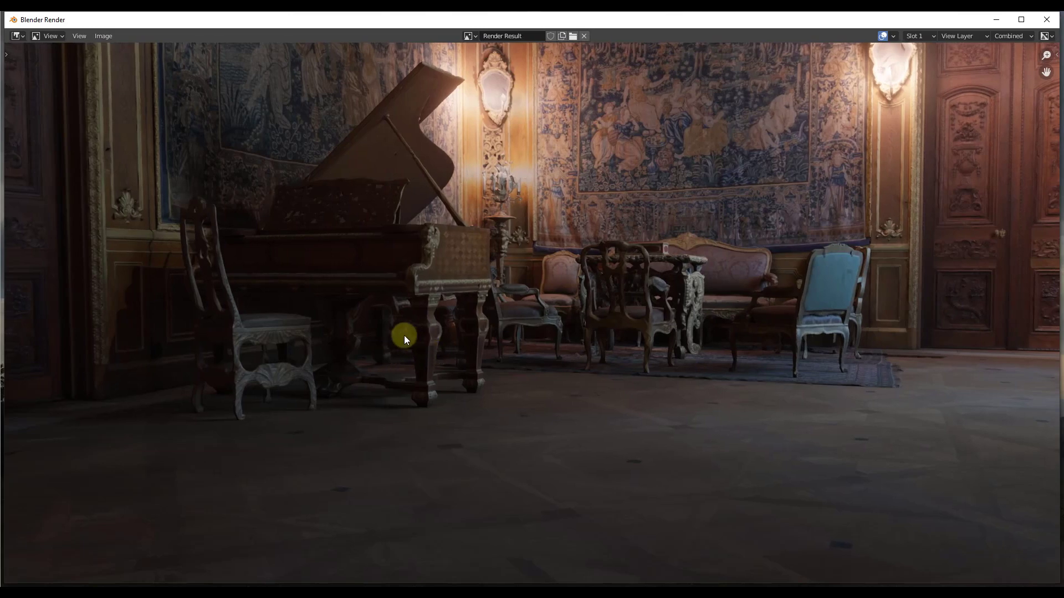
pyautogui.scroll(-2, 404, 334)
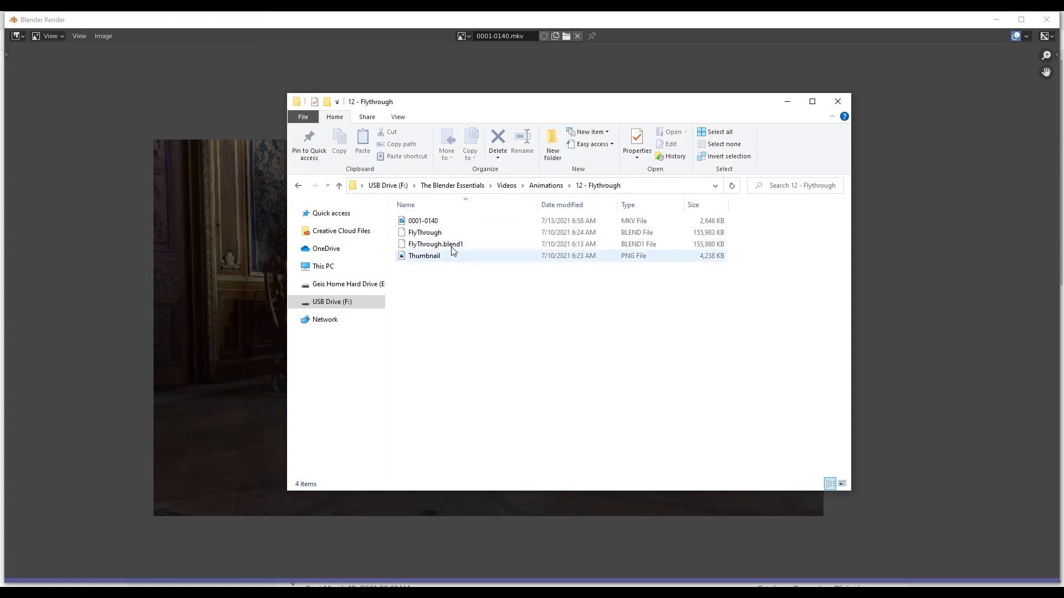
# Play the rendered 0001-0140 MKV file from the 12 - Flythrough folder in the video player
pyautogui.click(419, 224)
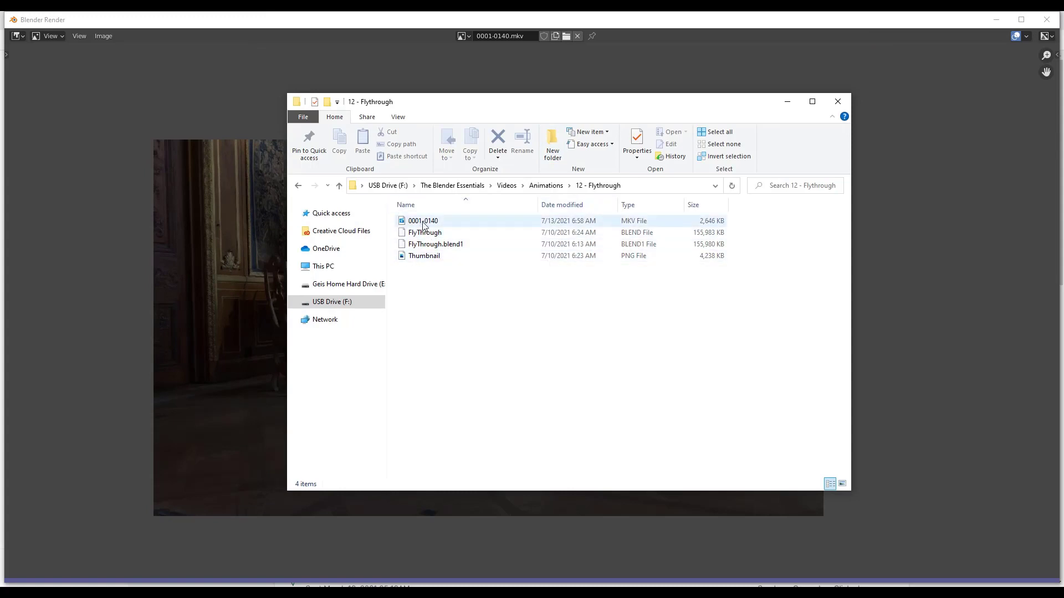
pyautogui.doubleClick(421, 221)
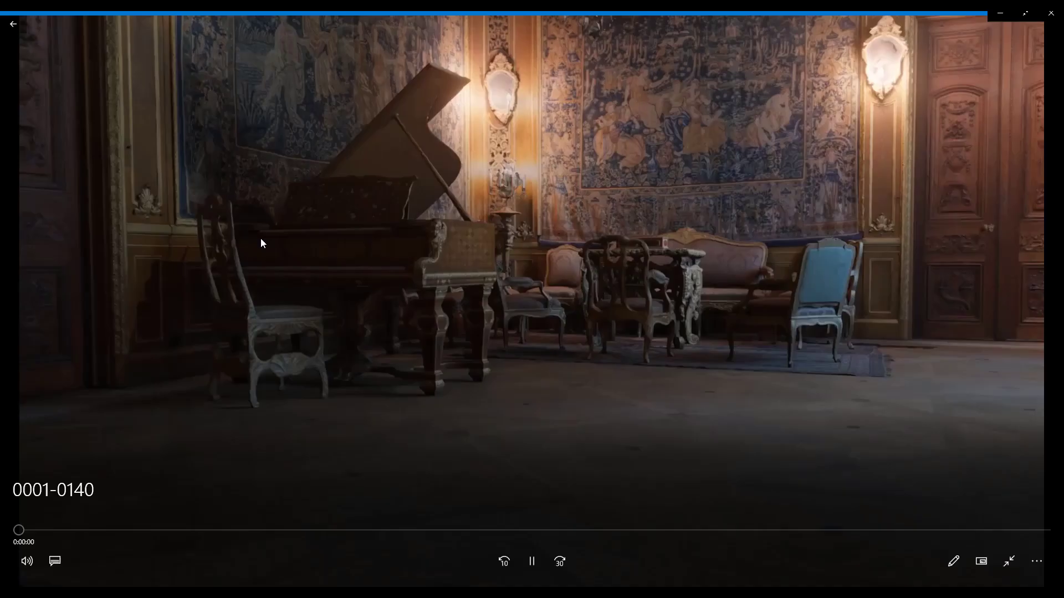